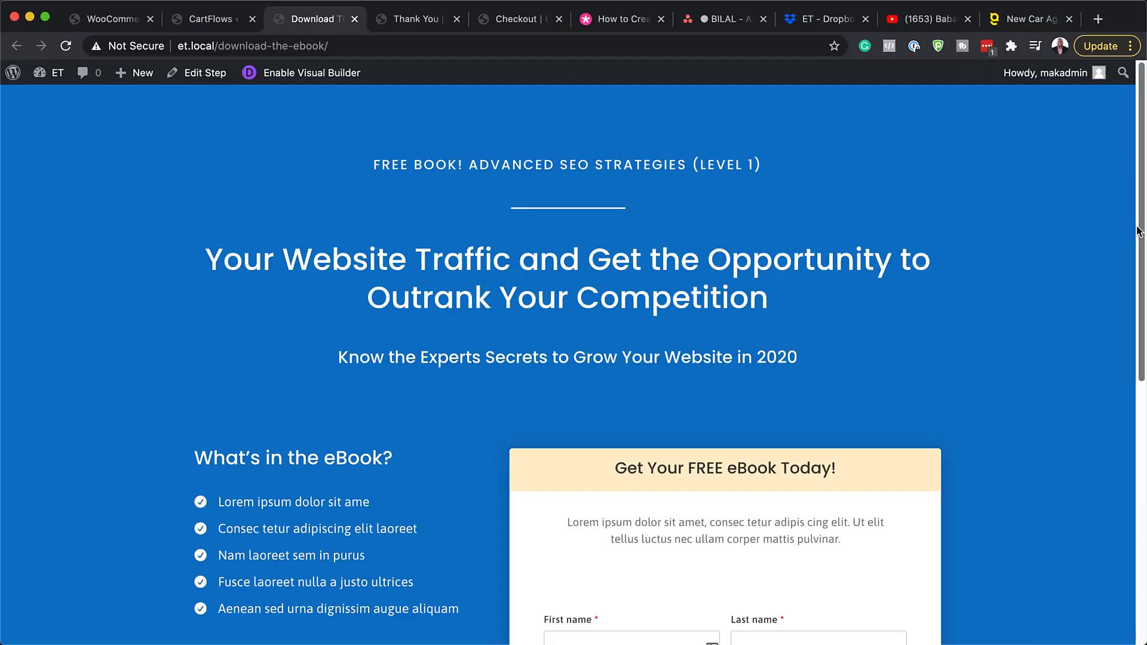
Review the finished eBook download page, the Thank You page and the checkout page of the sales funnel.
scroll(1090, 299, "down", 8)
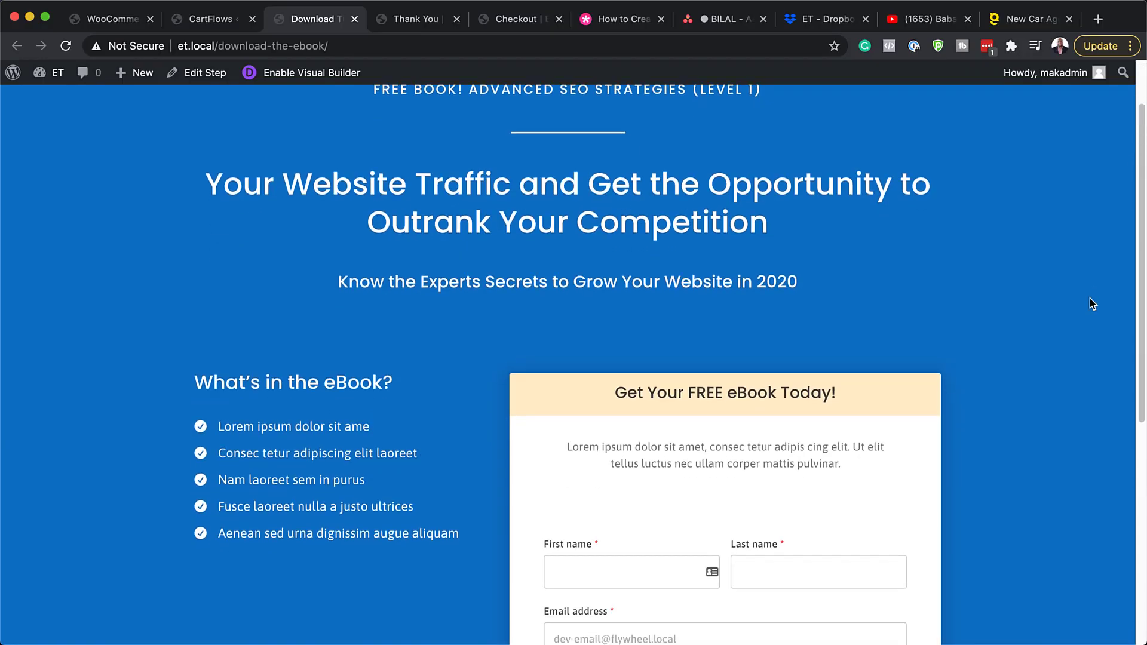
scroll(1090, 299, "up", 8)
left_click(416, 21)
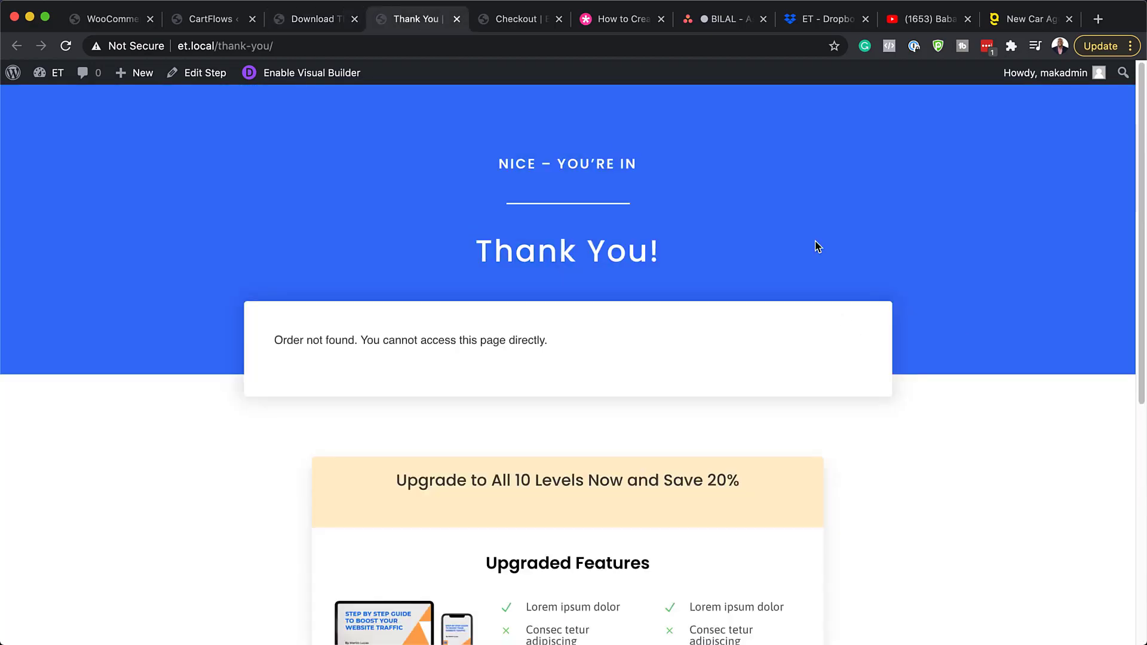
scroll(952, 318, "down", 7)
scroll(955, 321, "up", 7)
left_click(517, 21)
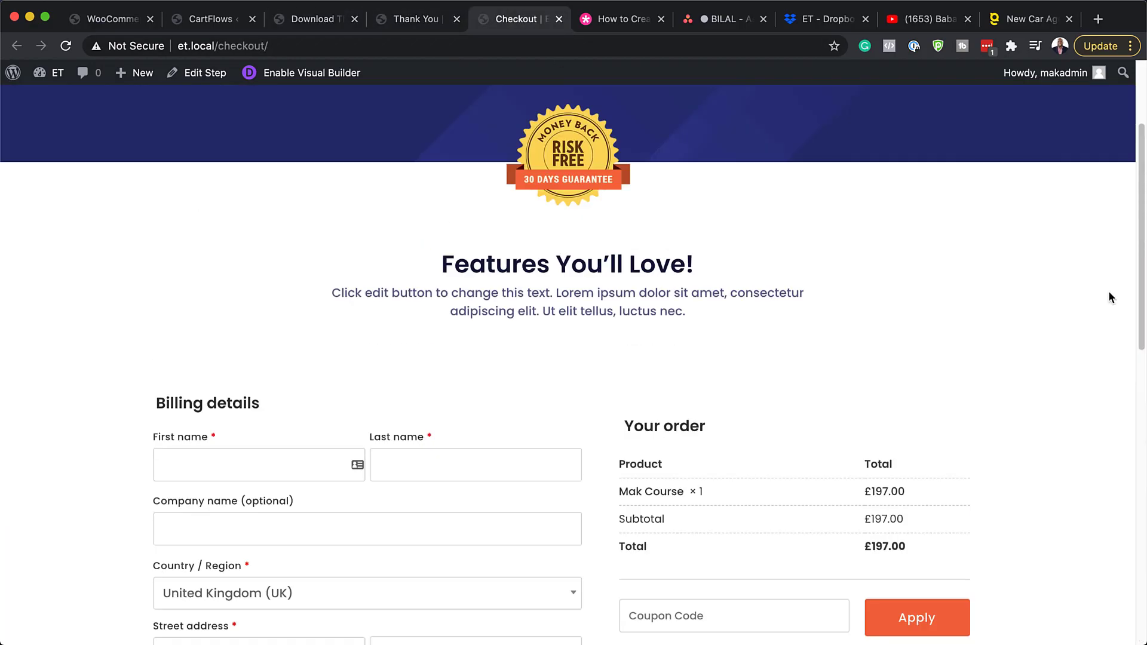
scroll(1109, 290, "up", 3)
scroll(1108, 291, "down", 14)
scroll(1108, 292, "up", 11)
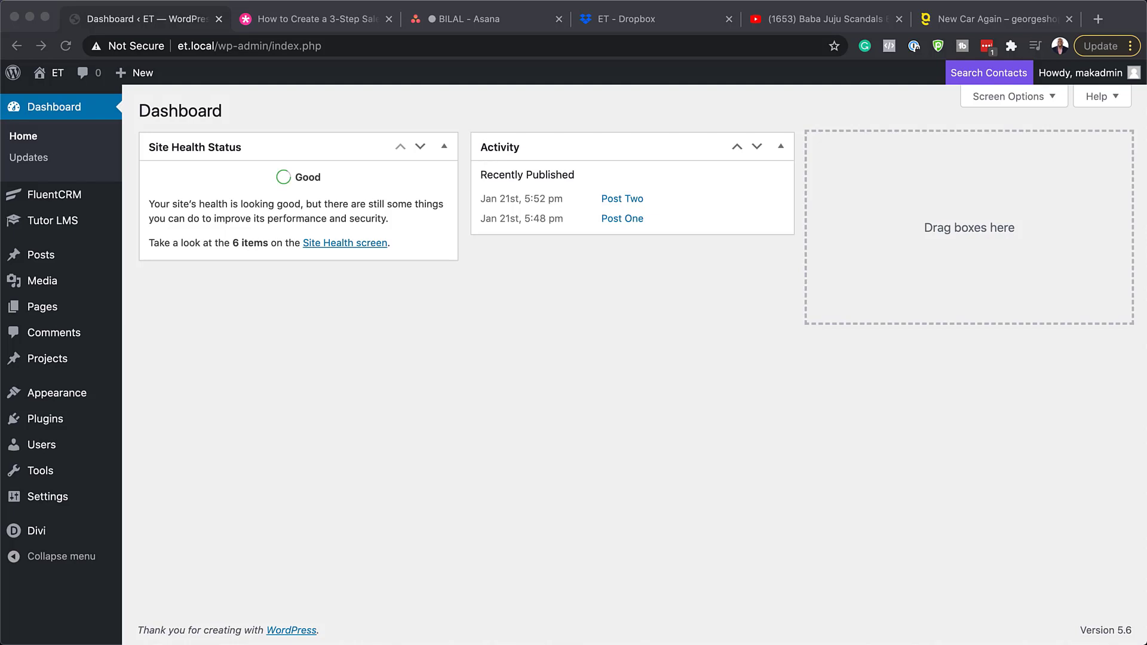
Find the WooCommerce plugin by searching for "woocommerce" among the plugins to add, and activate it.
left_click(186, 430)
mouse_move(71, 421)
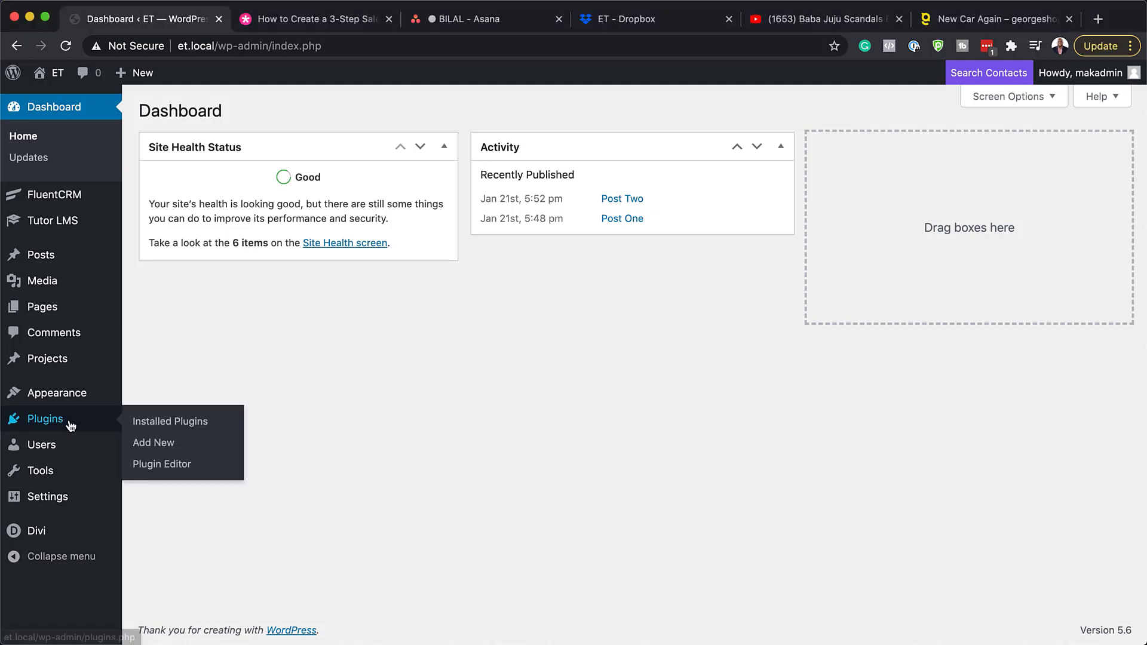
left_click(165, 443)
left_click(944, 154)
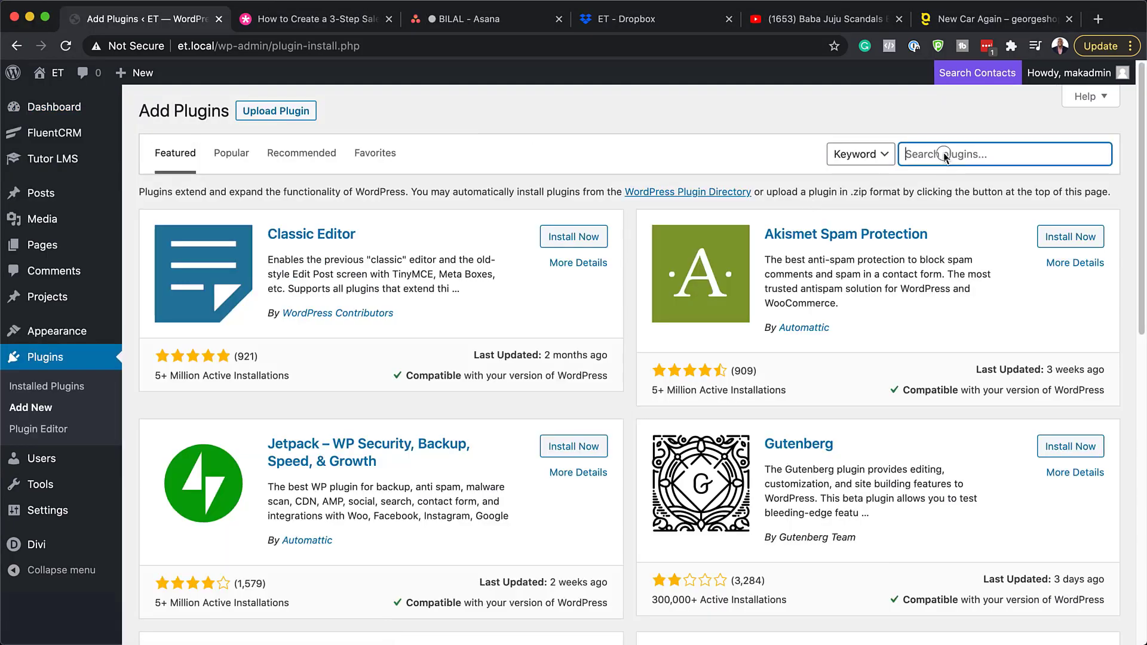
type("woocommerce")
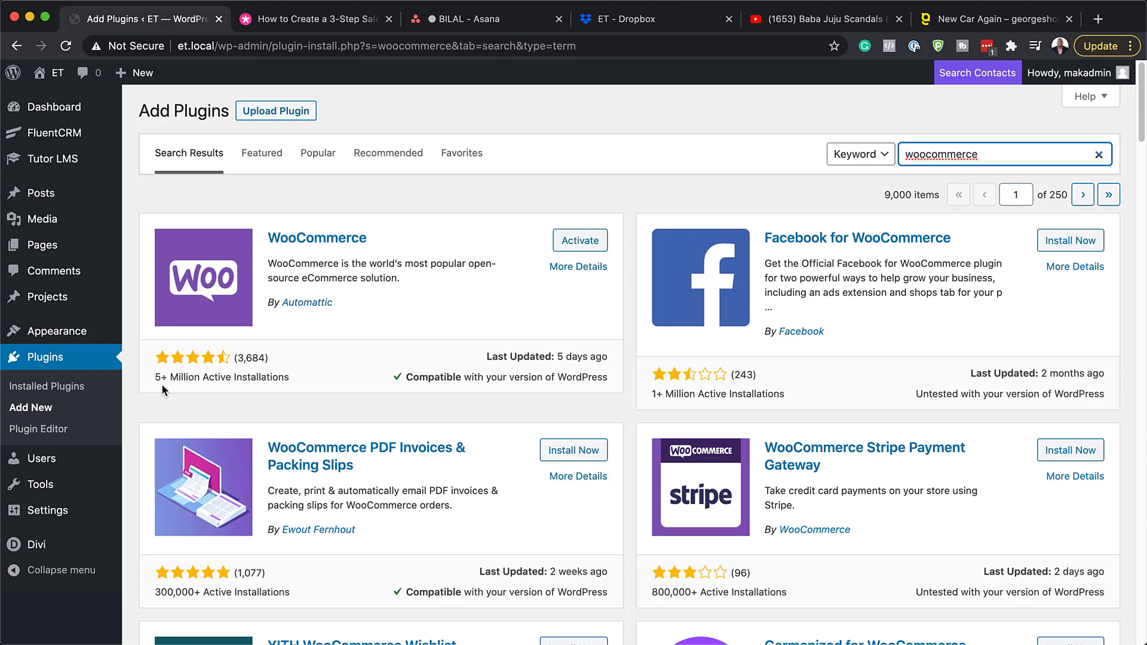
left_click(579, 241)
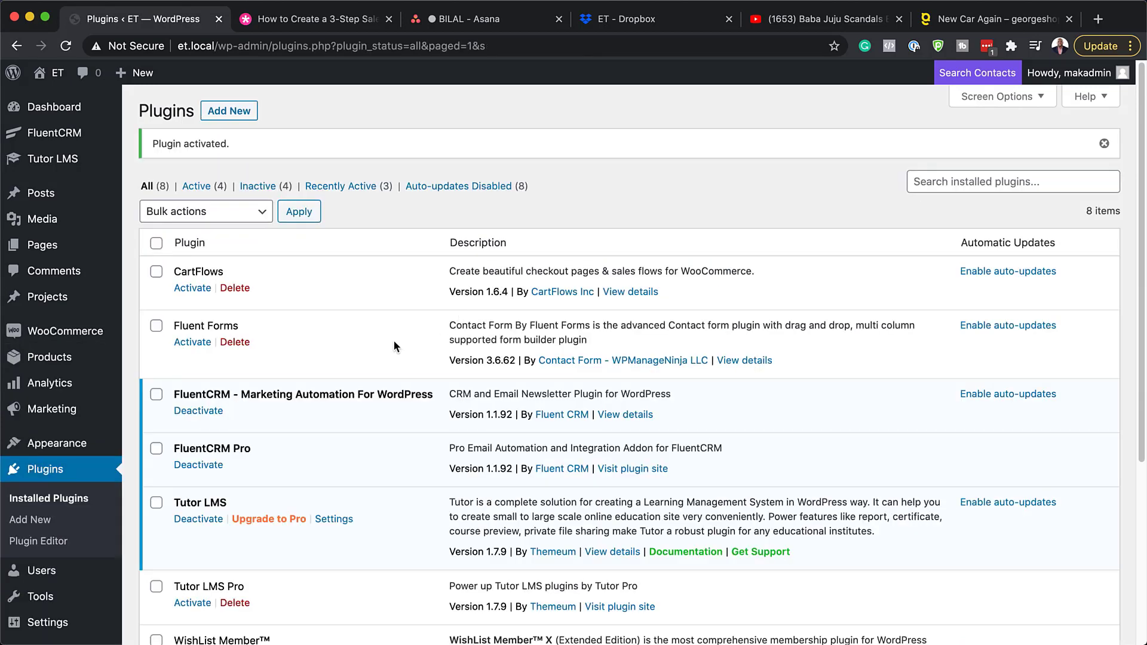
Find the Funnel Builder by CartFlows plugin by searching for "cartflows" among the plugins to add, and activate it.
left_click(46, 523)
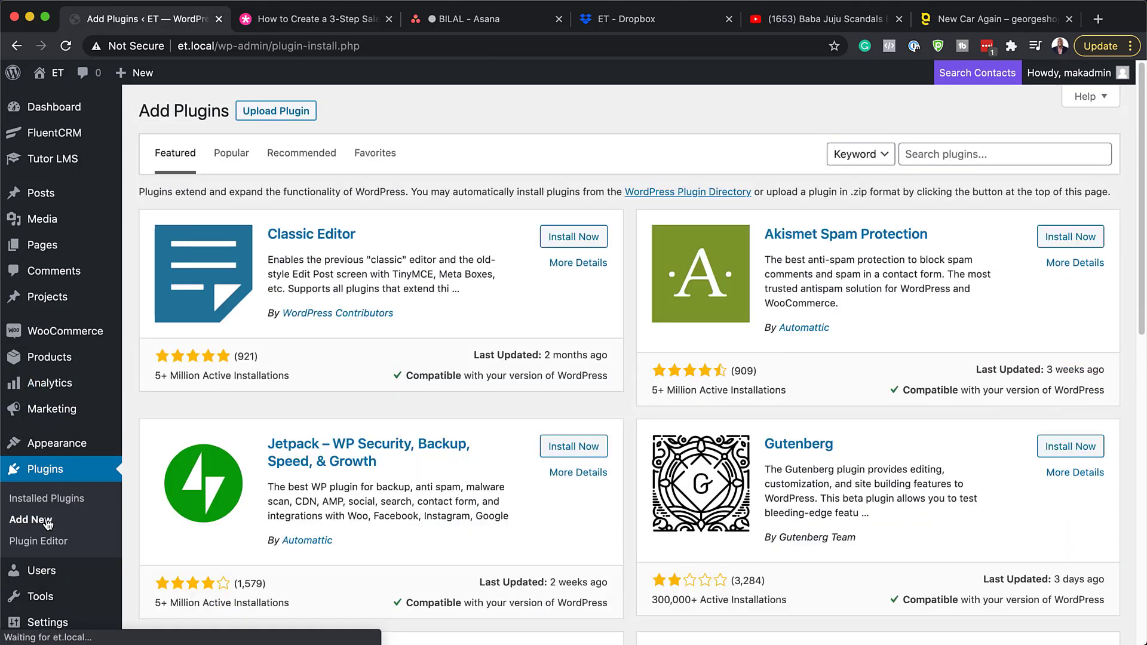
left_click(956, 155)
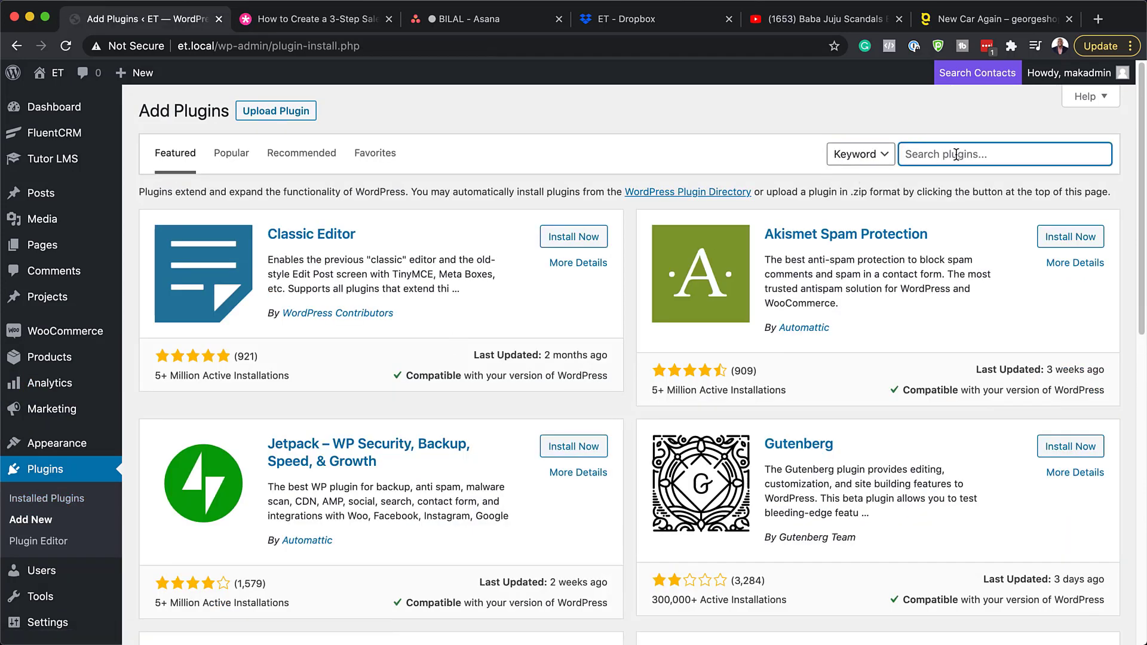
type("cartflows")
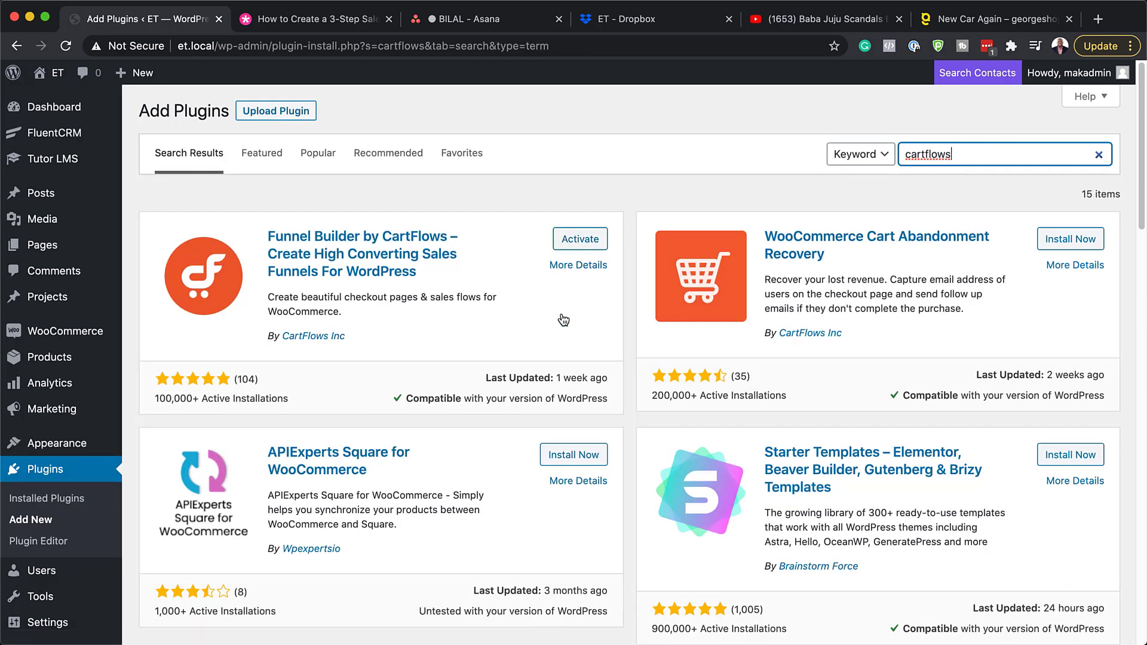
left_click(587, 245)
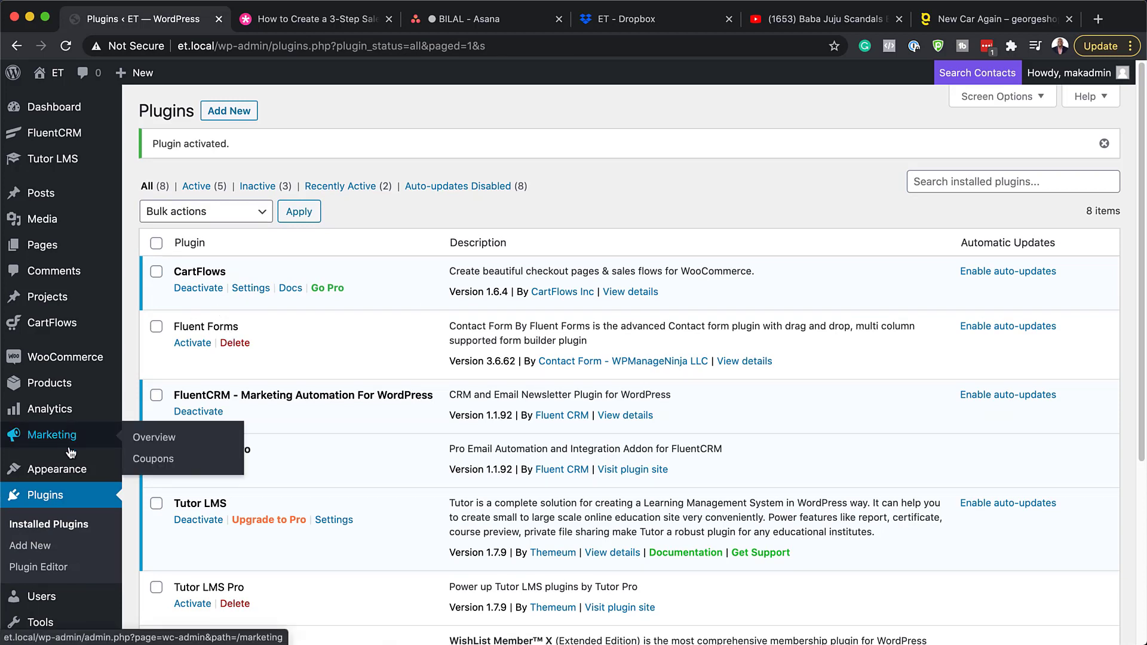
Start a new WooCommerce product and name it "Free Download".
mouse_move(71, 384)
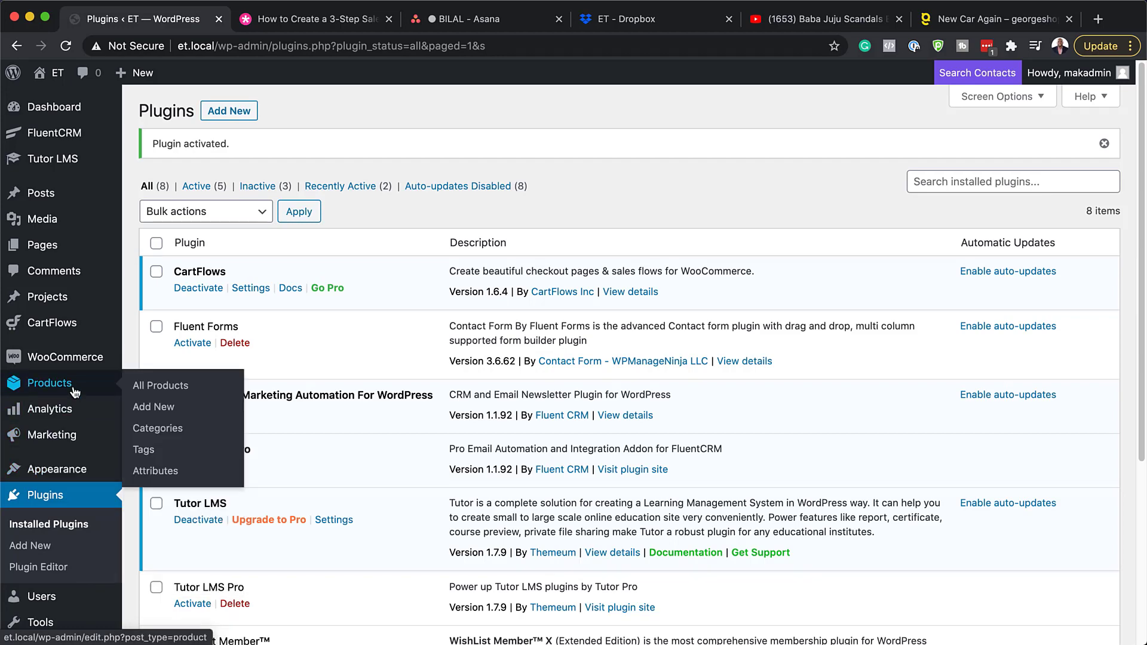
left_click(179, 387)
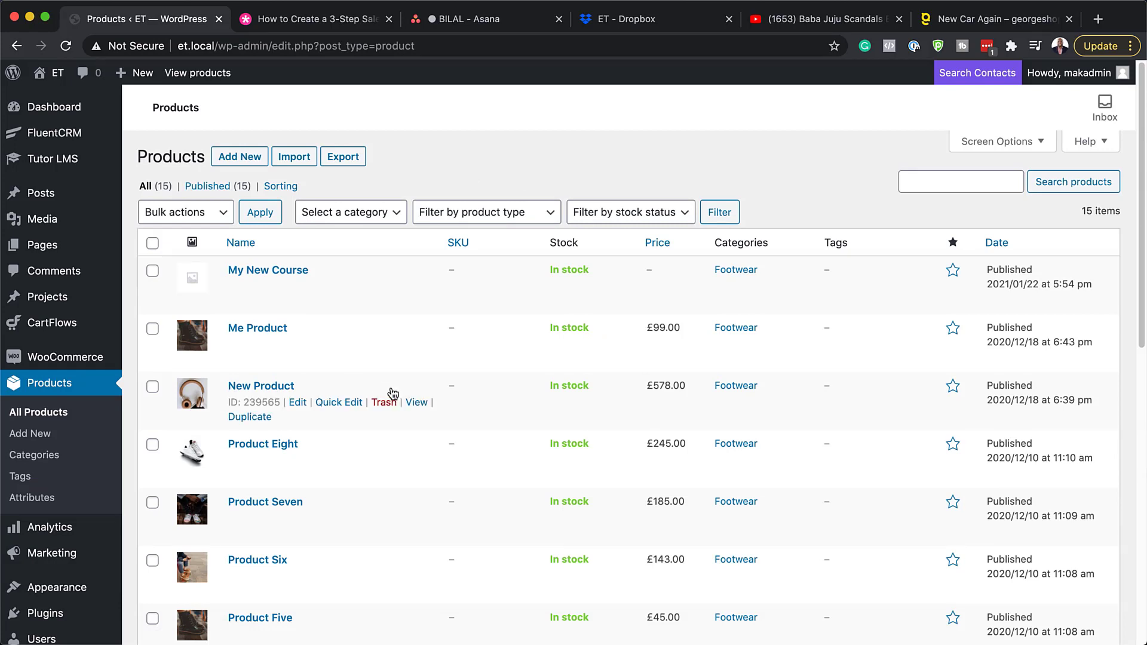
left_click(237, 158)
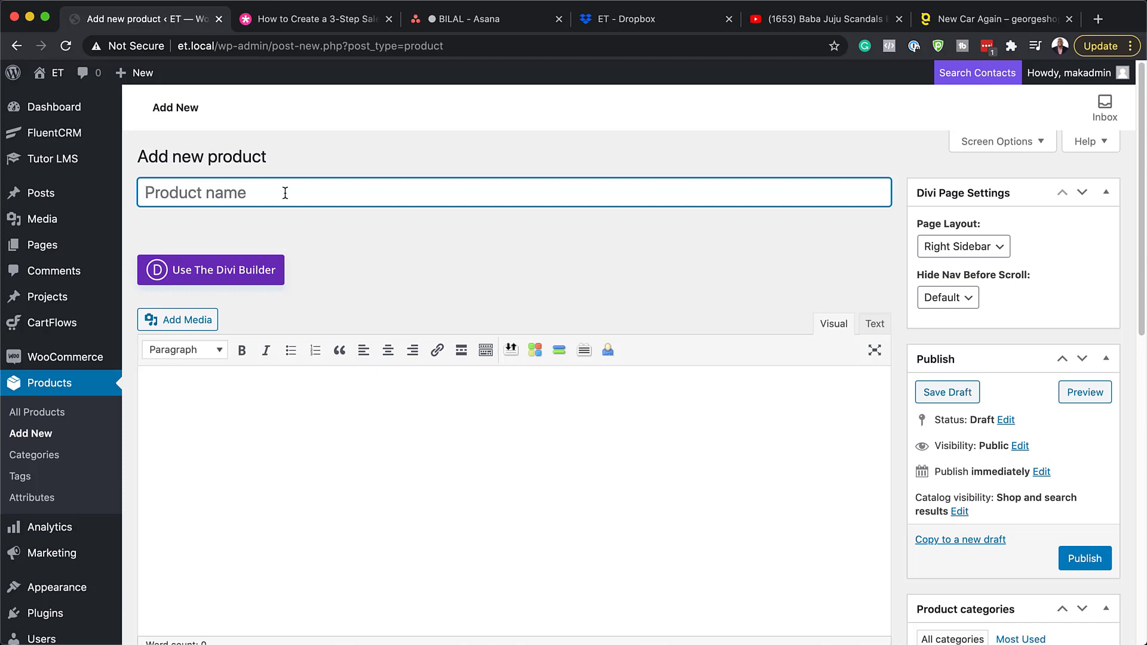
type("Free Download")
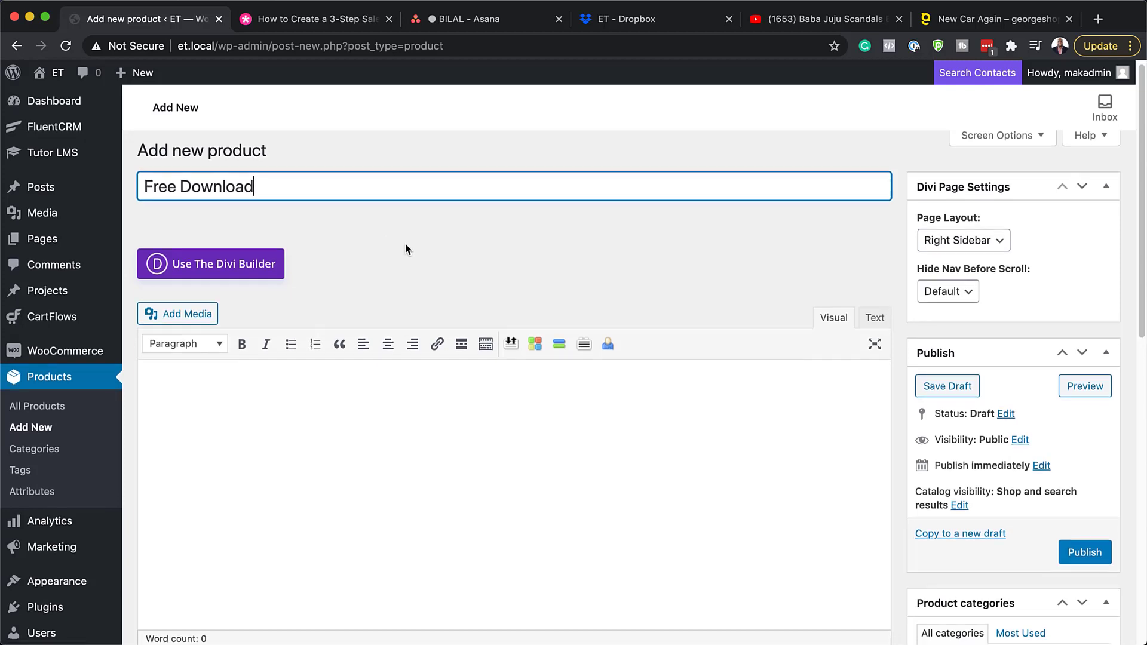
Mark the Free Download product as virtual and downloadable, and set its regular price to 0.
scroll(405, 243, "down", 5)
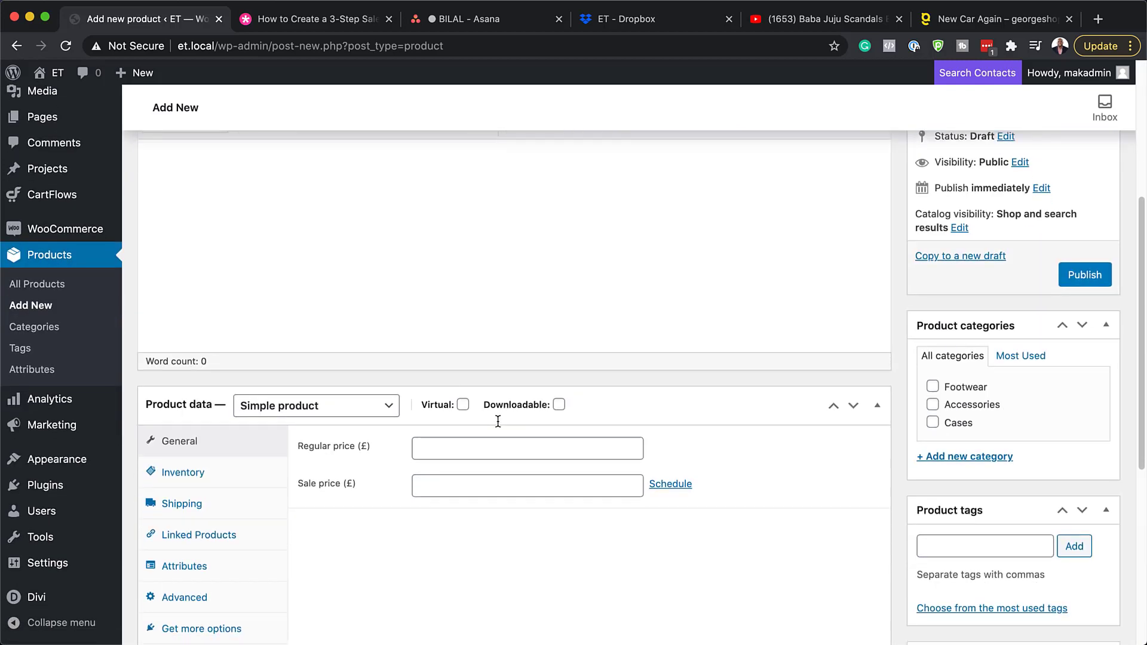
left_click(463, 405)
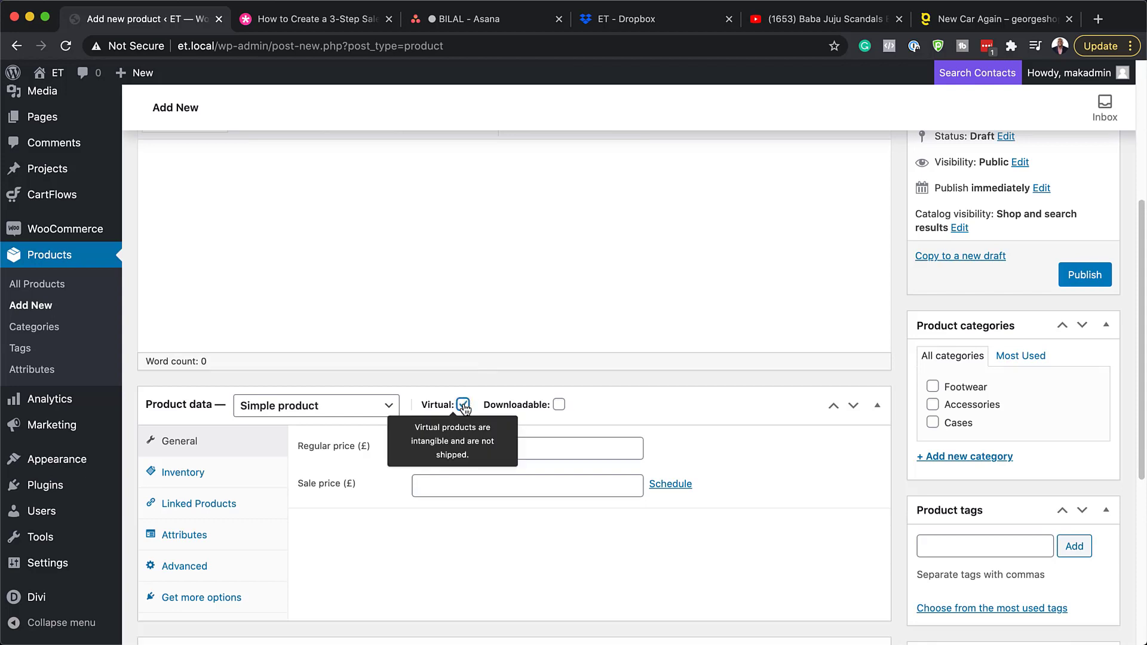
left_click(560, 405)
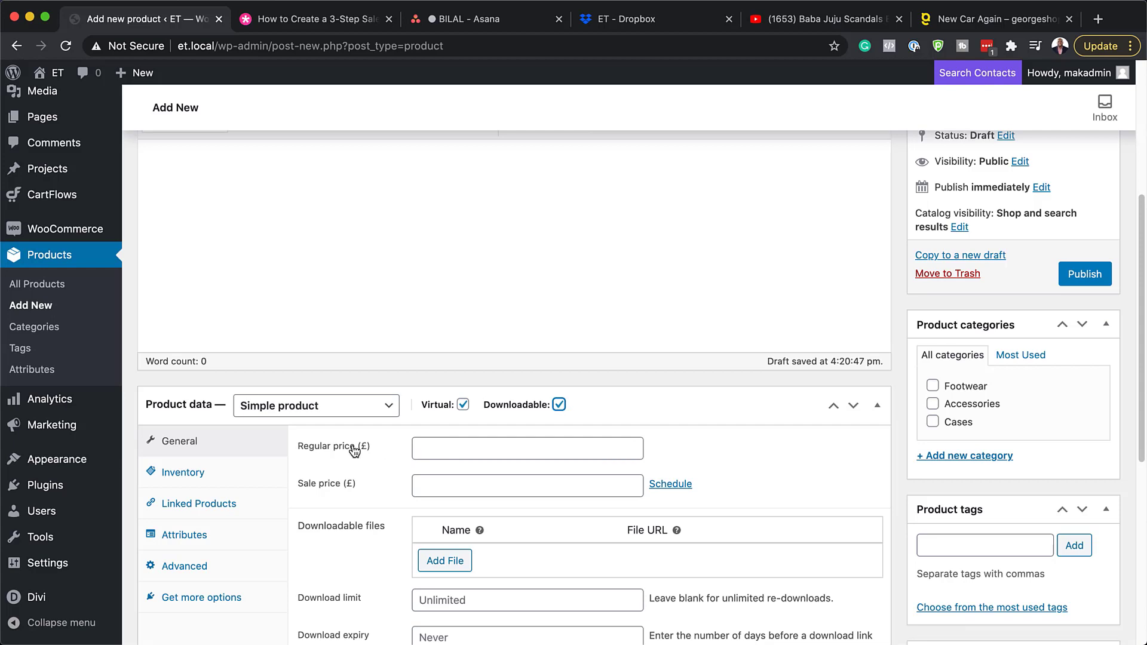
left_click(448, 450)
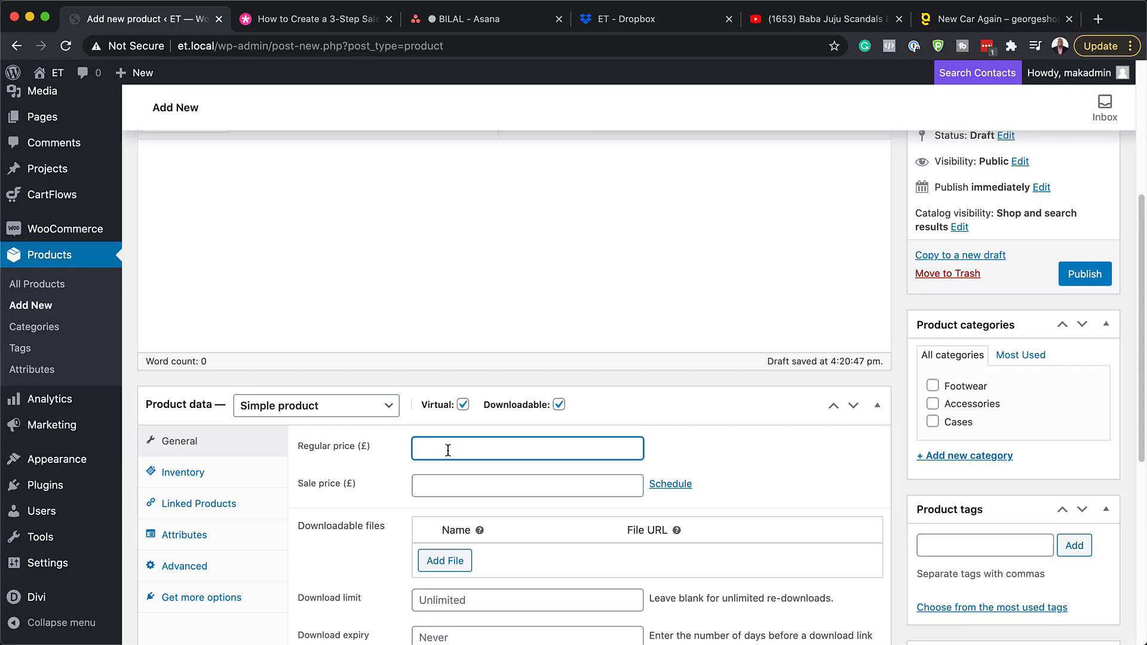
scroll(728, 454, "down", 1)
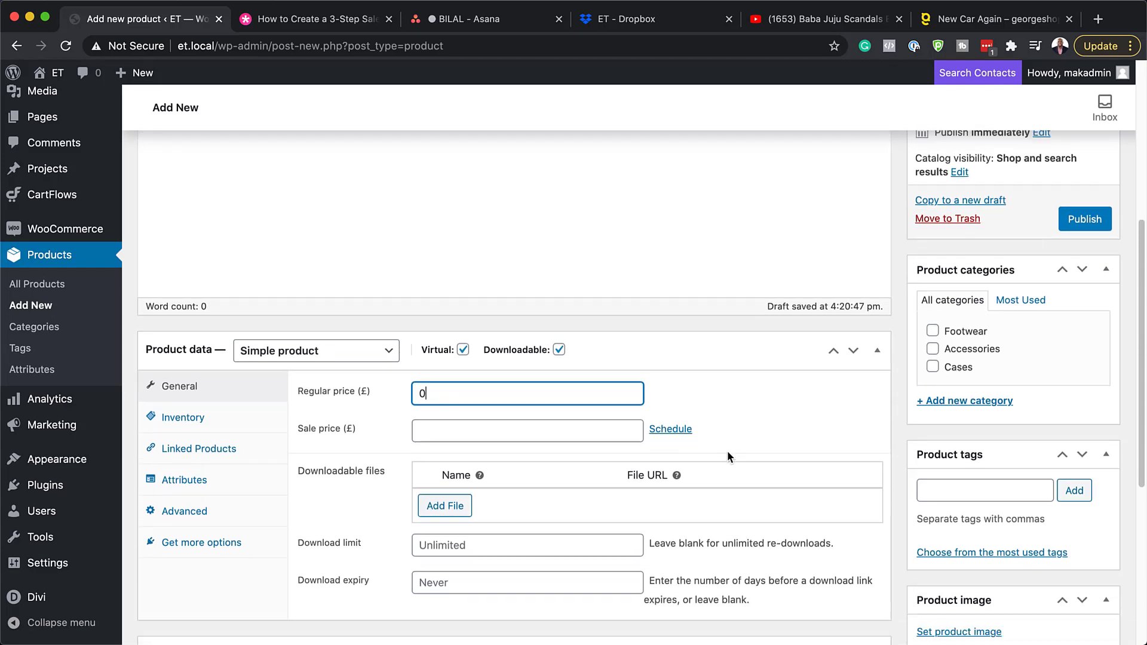
Add a downloadable file to the product, using the image business-07.jpg from the media library.
left_click(460, 509)
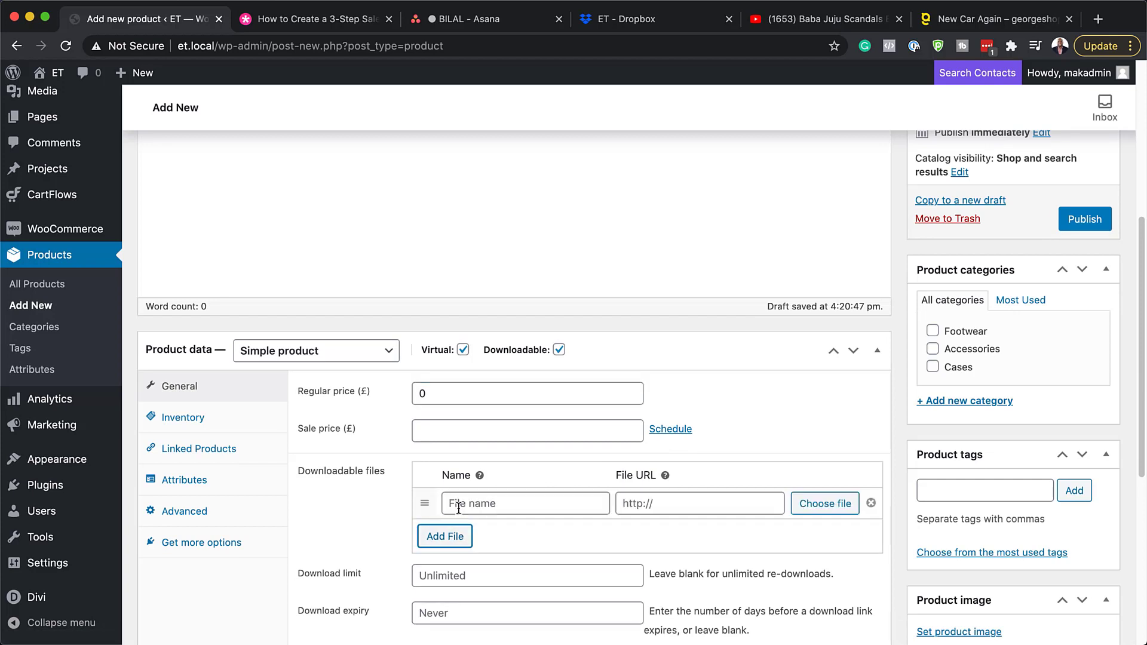
left_click(836, 497)
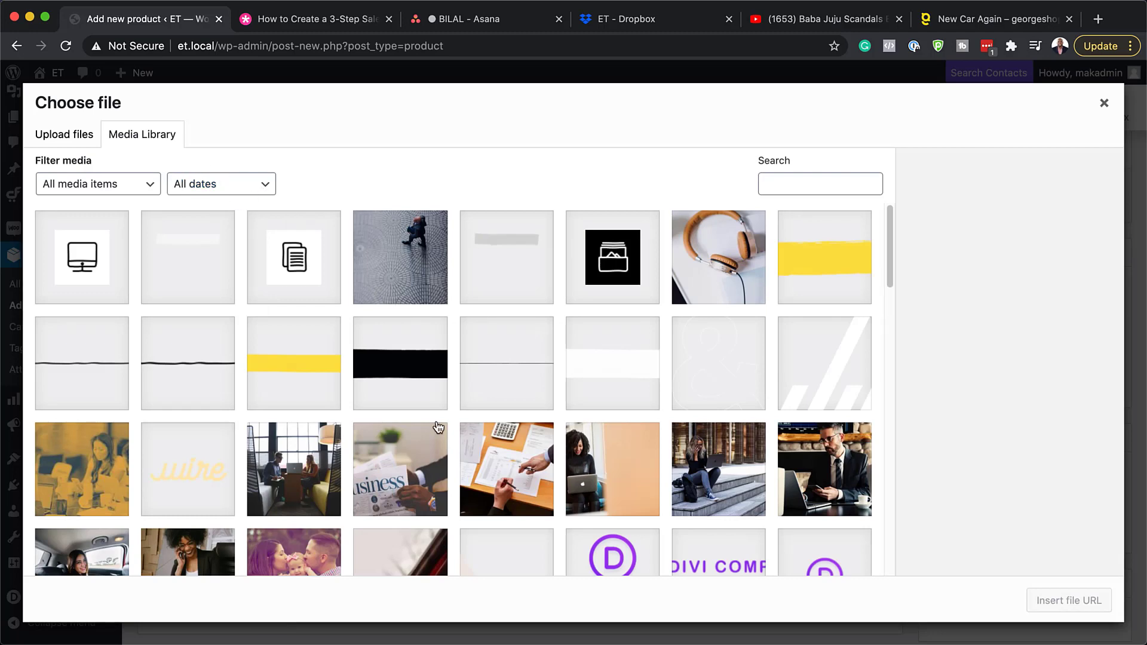
scroll(442, 425, "down", 10)
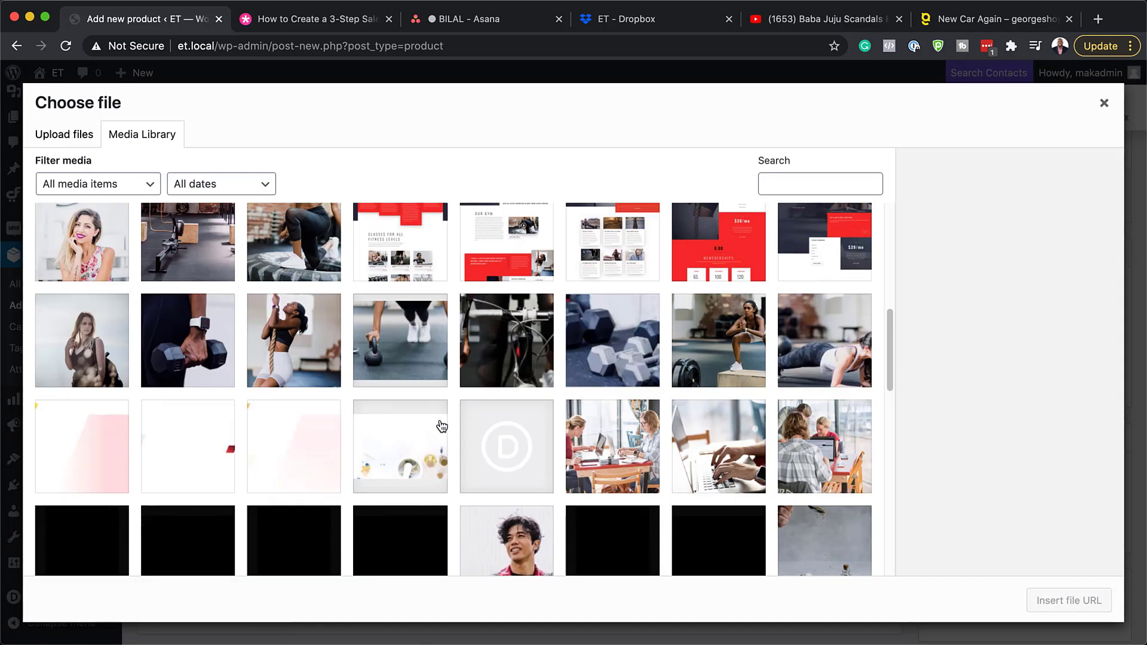
scroll(441, 426, "down", 5)
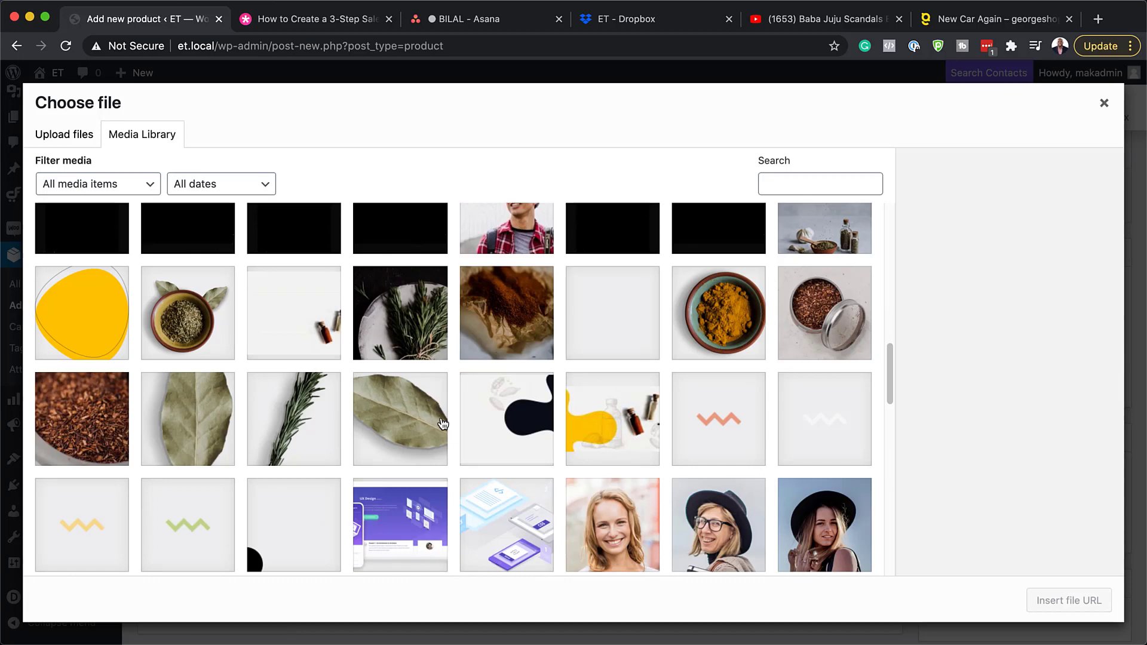
scroll(443, 424, "down", 15)
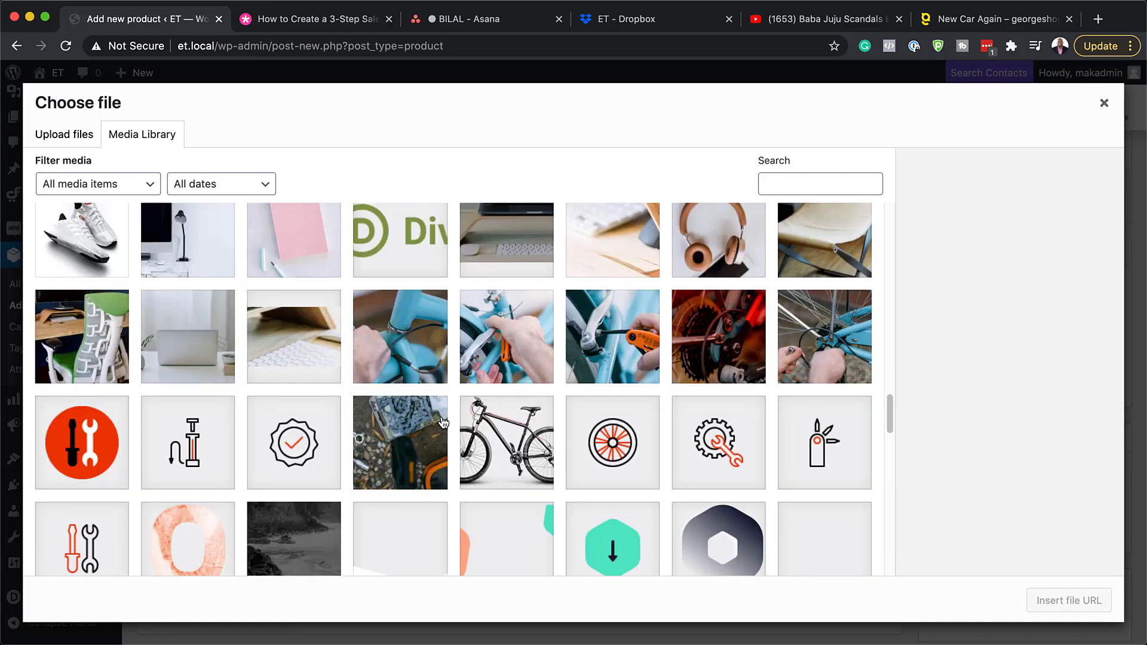
scroll(443, 423, "down", 6)
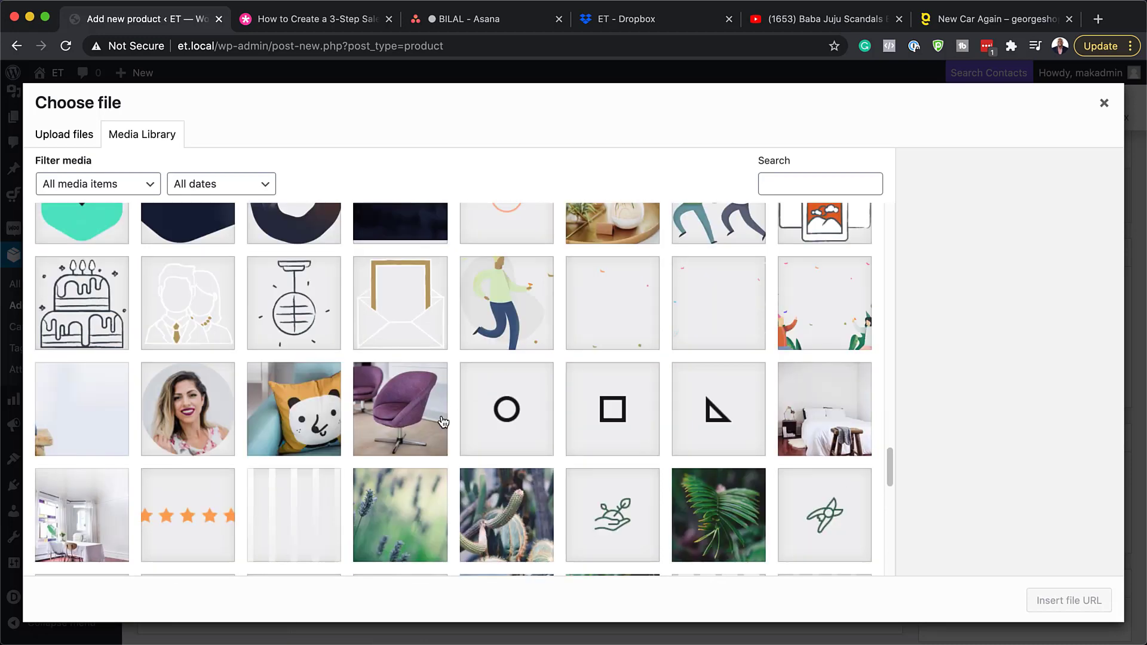
scroll(443, 422, "down", 8)
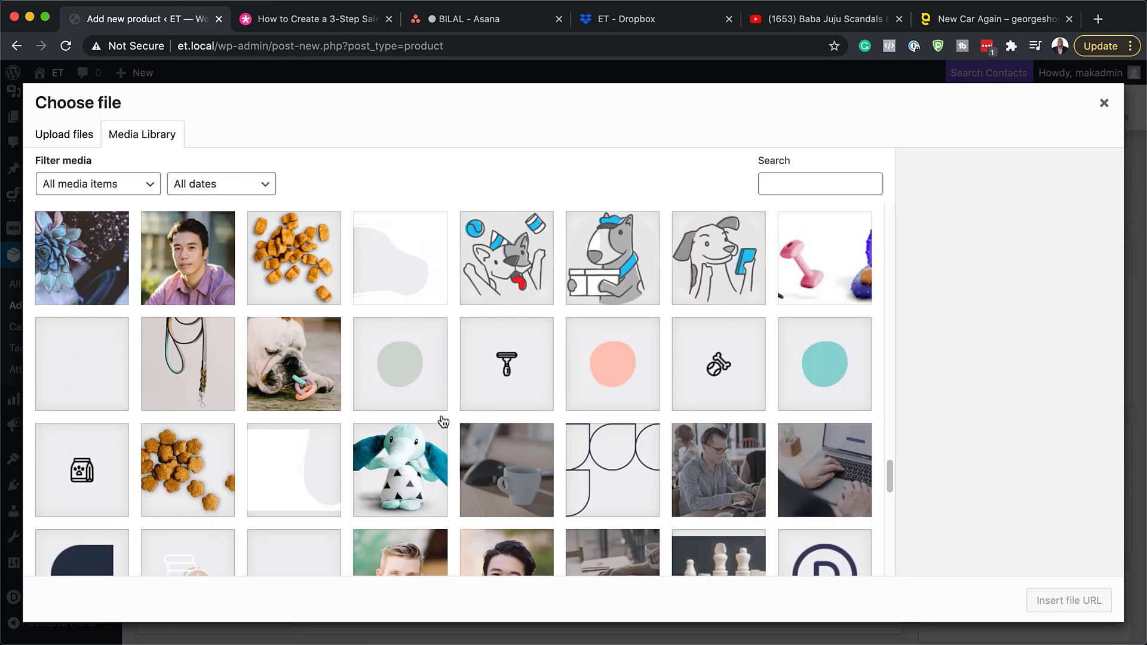
scroll(443, 422, "down", 8)
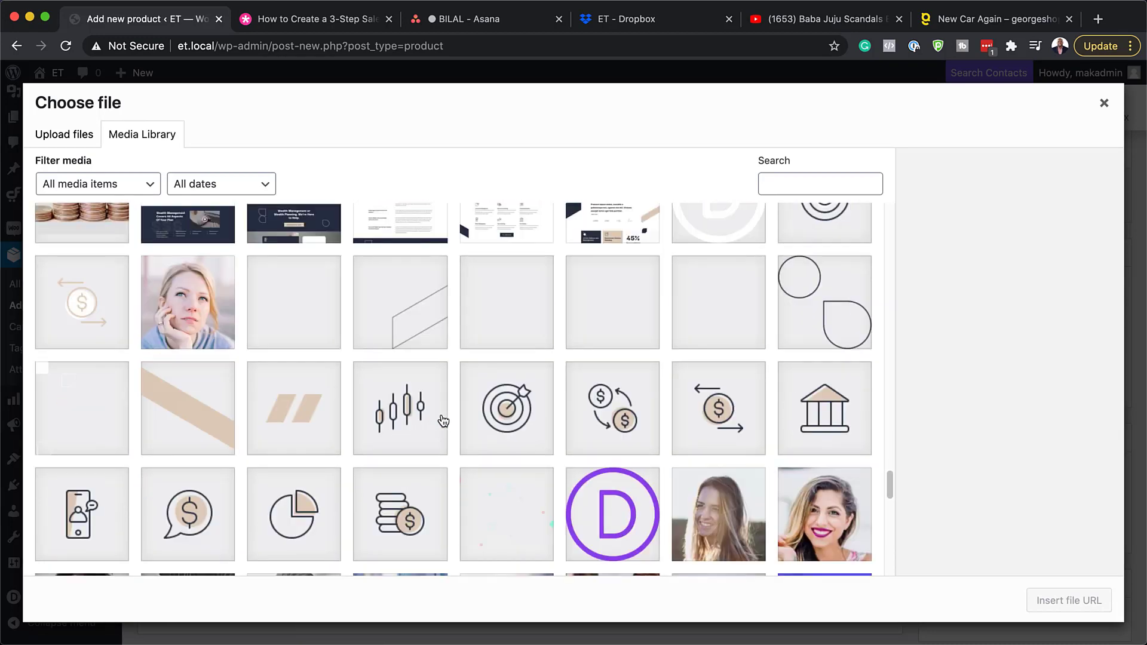
scroll(443, 422, "down", 2)
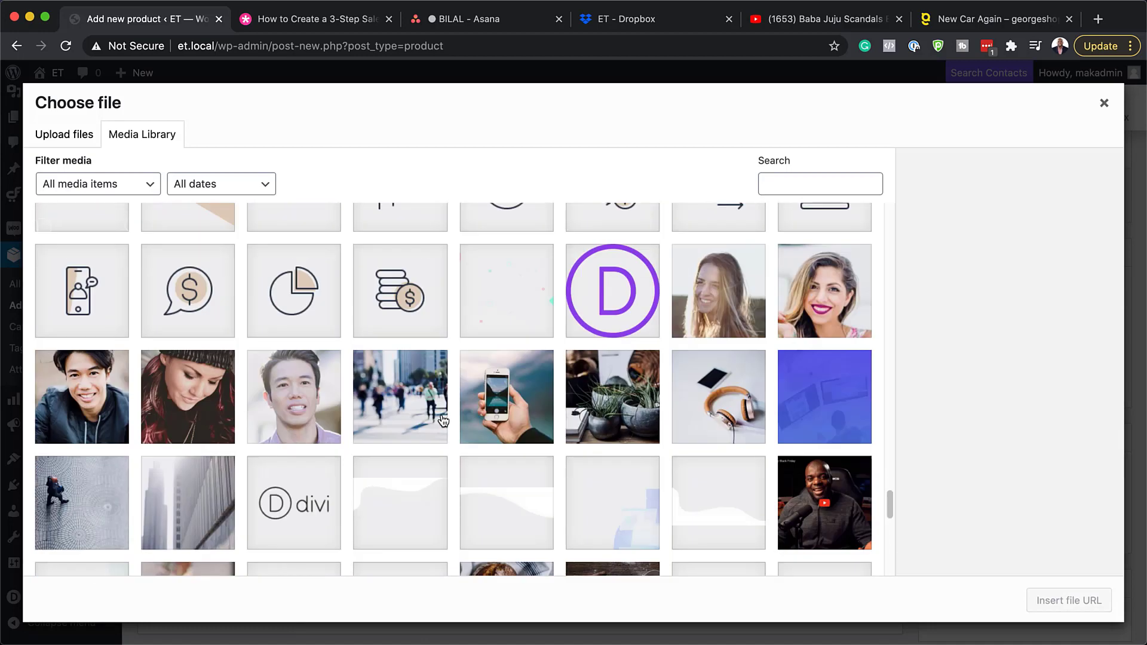
left_click(389, 406)
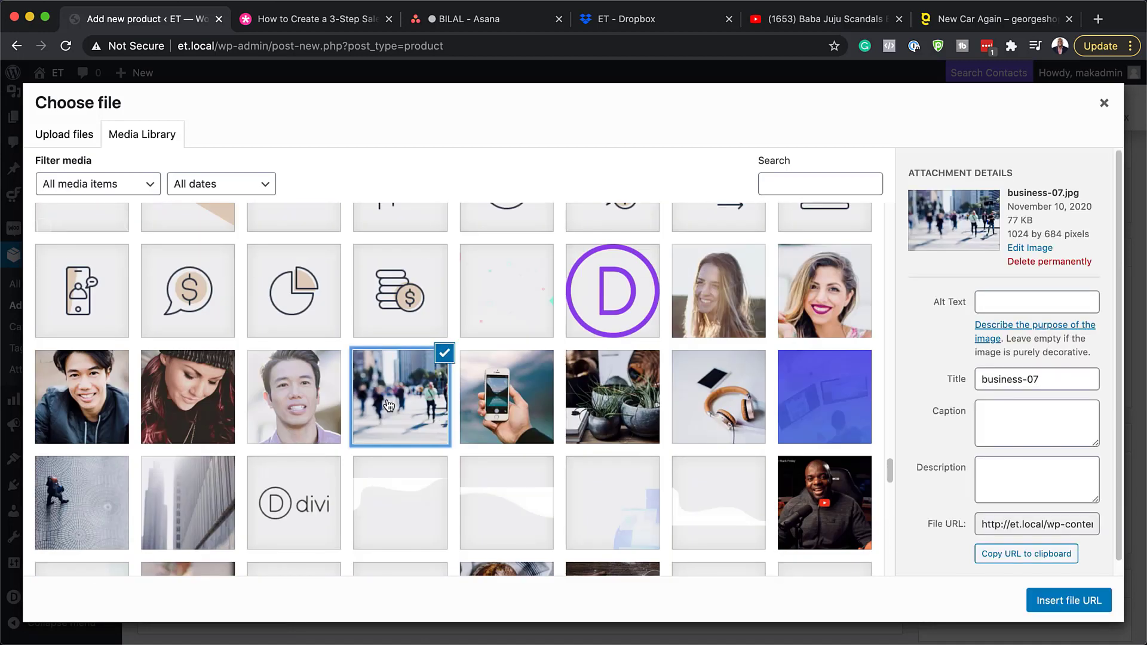
left_click(1083, 600)
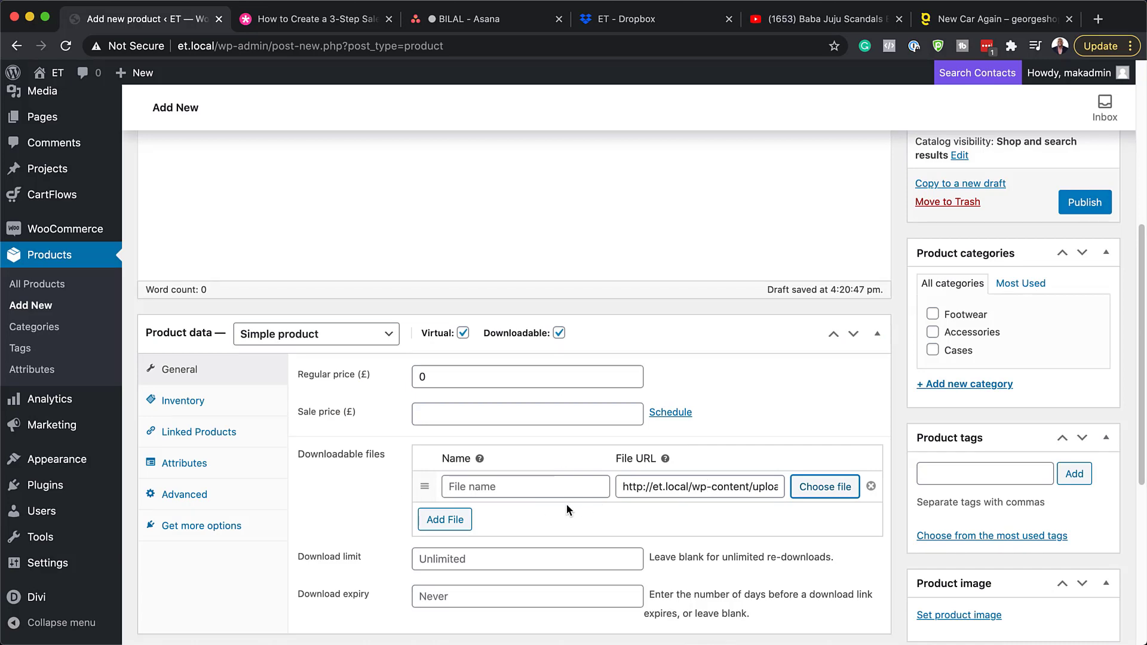
Publish the Free Download product.
scroll(566, 500, "down", 5)
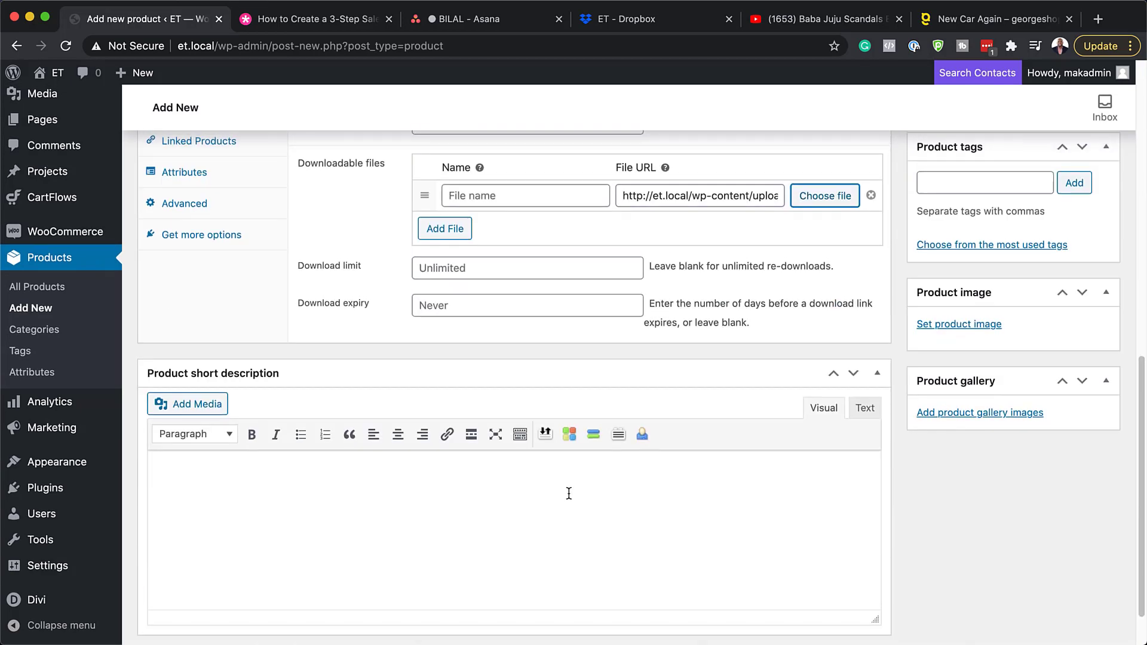
scroll(567, 493, "up", 8)
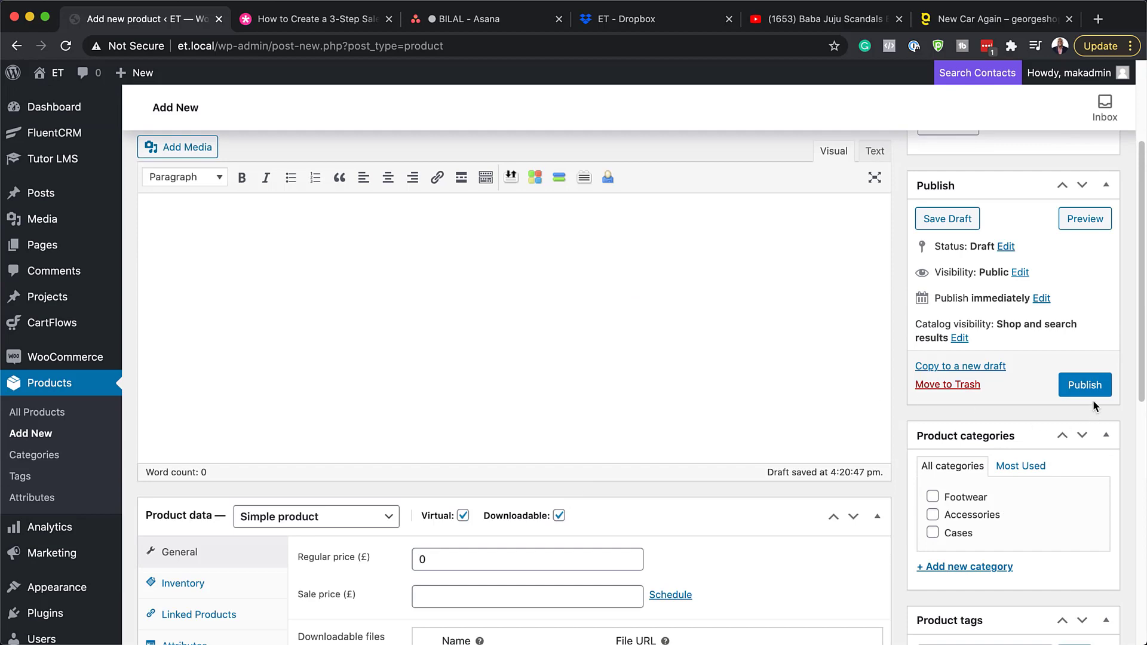
left_click(1087, 385)
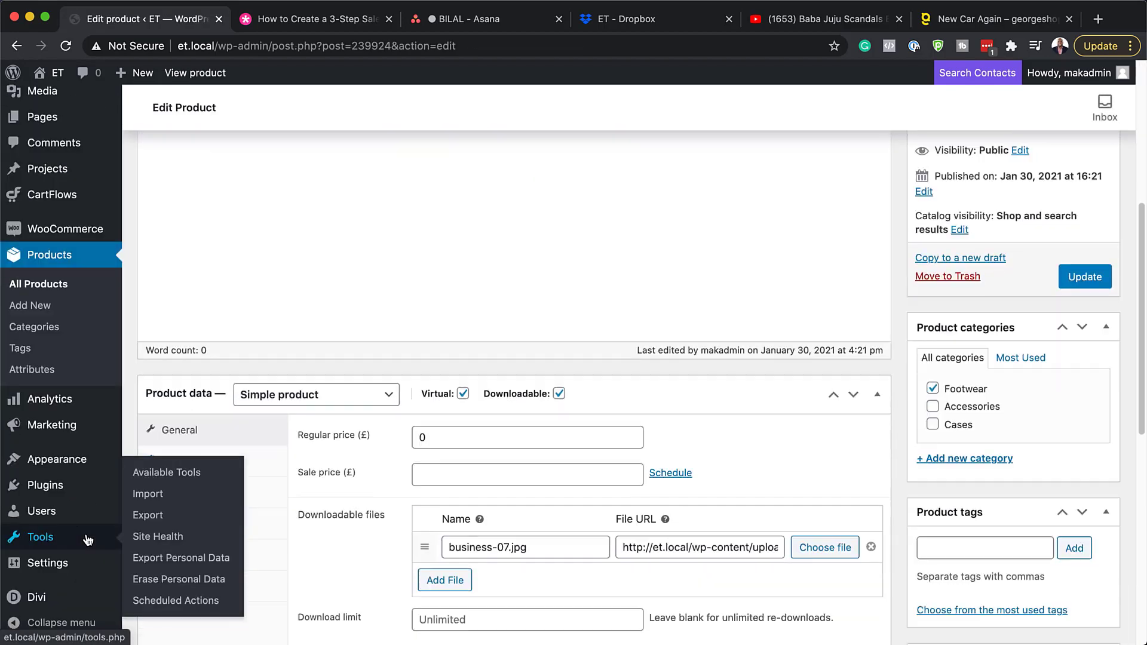
Enable the Divi Builder for the Steps post type in the Divi theme options and save the changes.
mouse_move(37, 602)
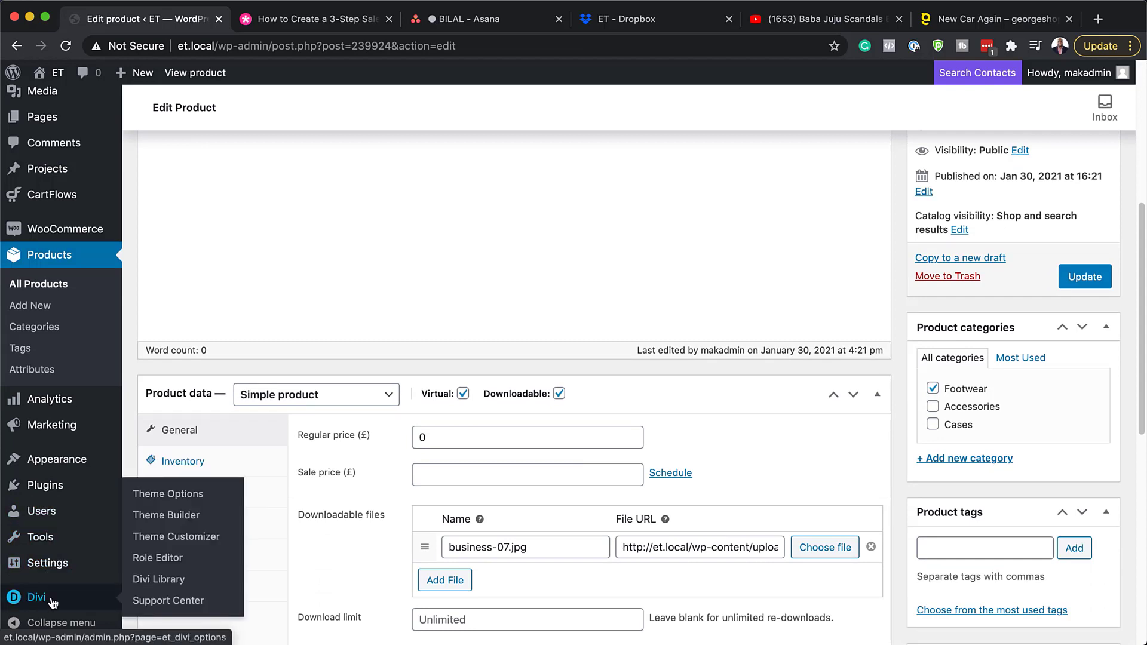
left_click(180, 501)
left_click(688, 226)
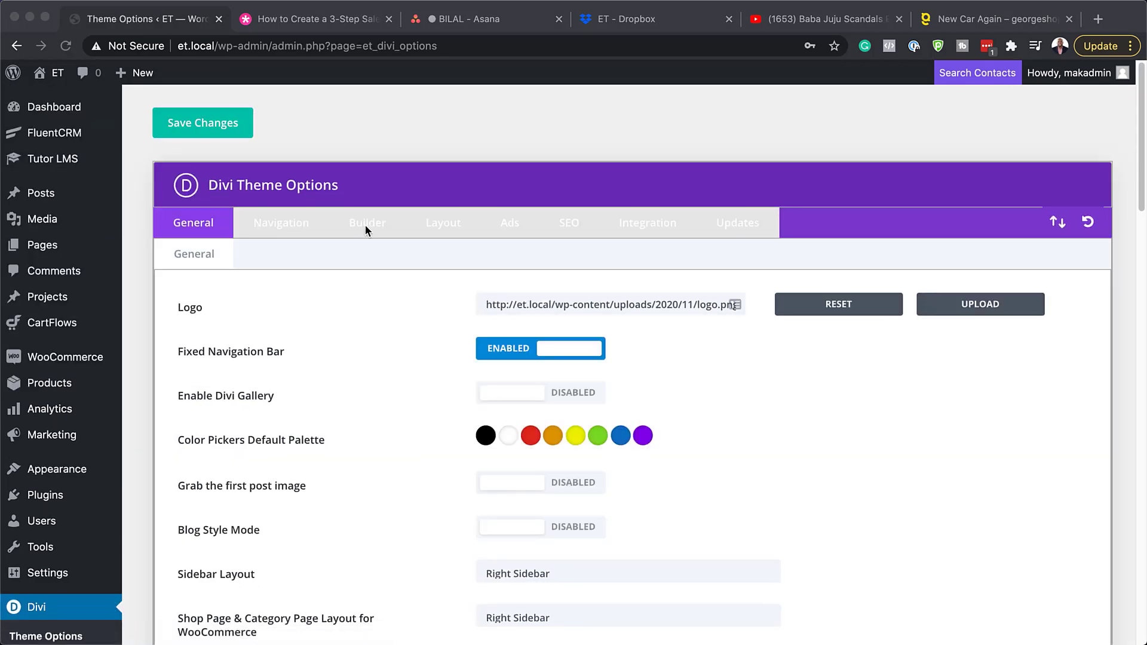
left_click(374, 224)
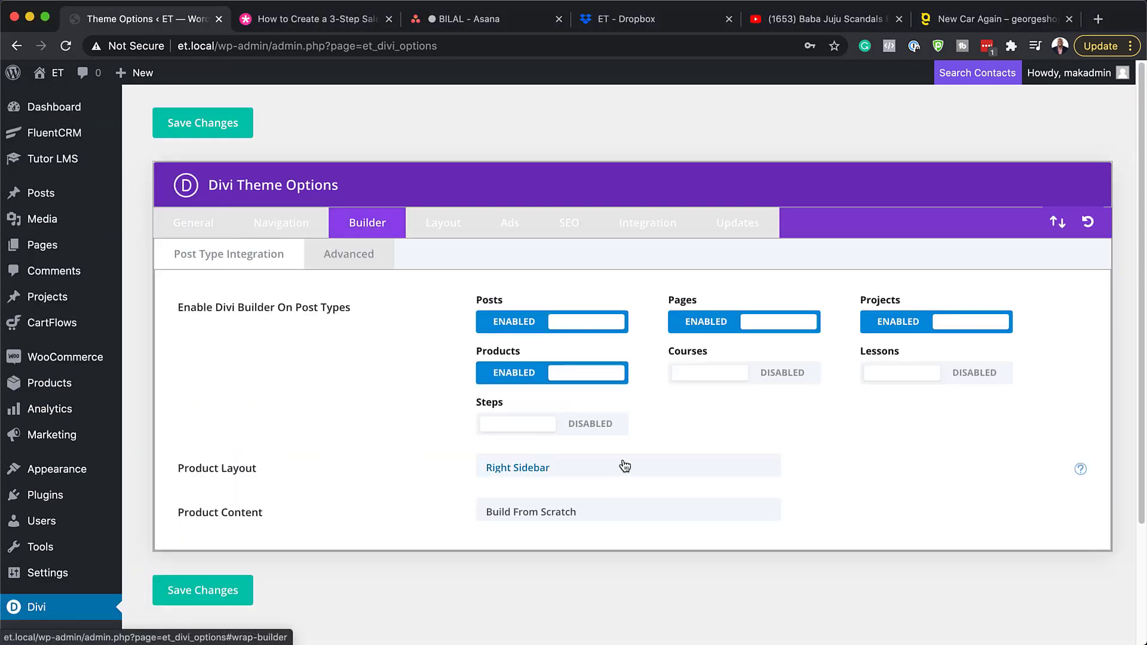
left_click(605, 427)
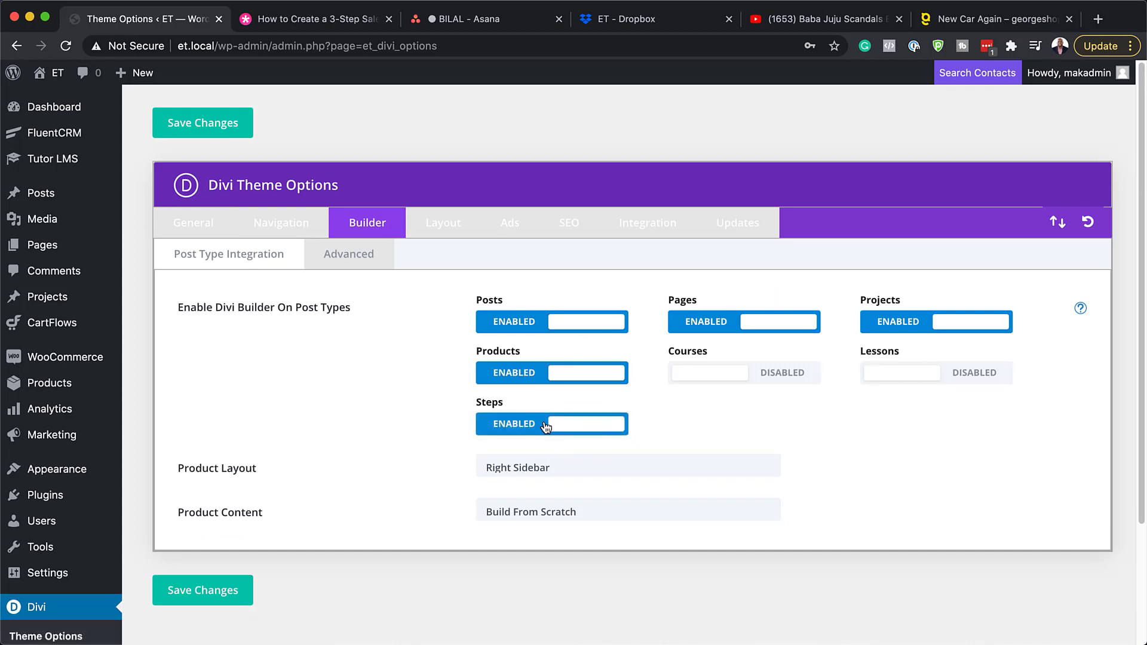
left_click(217, 596)
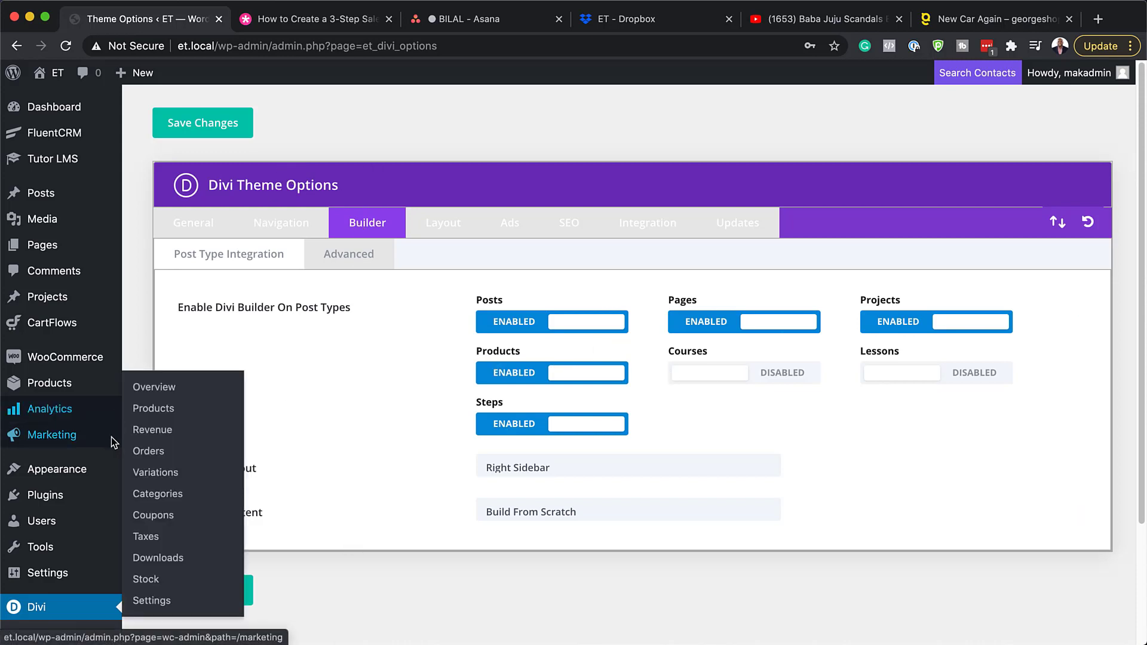
Set the CartFlows ready templates to Divi in the general settings and save.
mouse_move(111, 442)
mouse_move(83, 390)
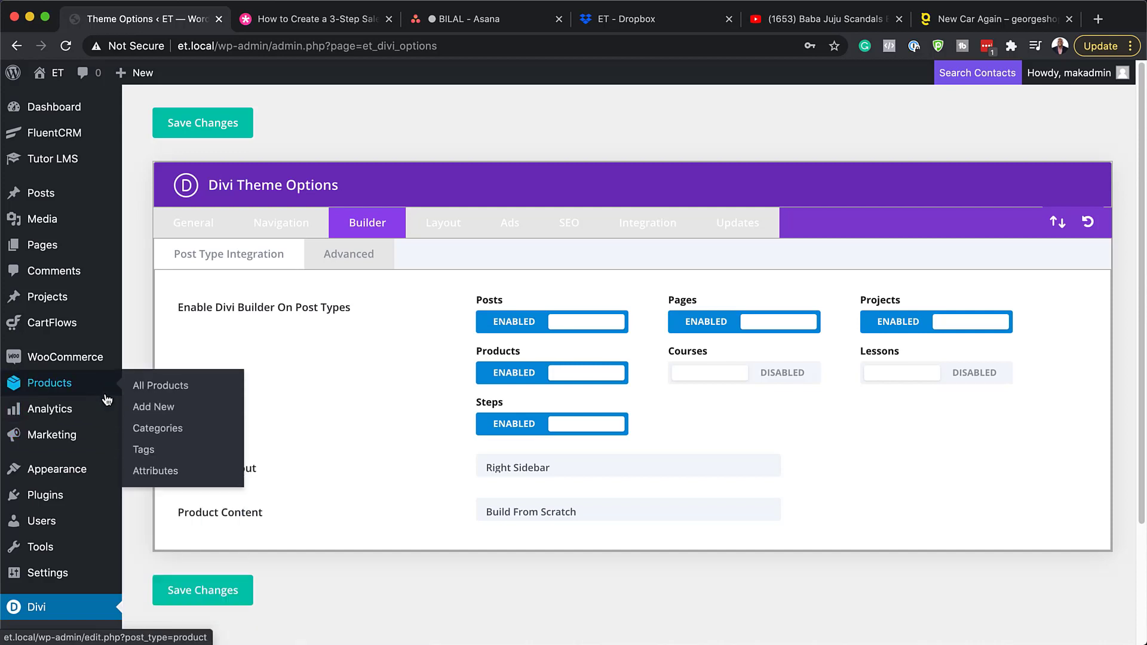
mouse_move(87, 221)
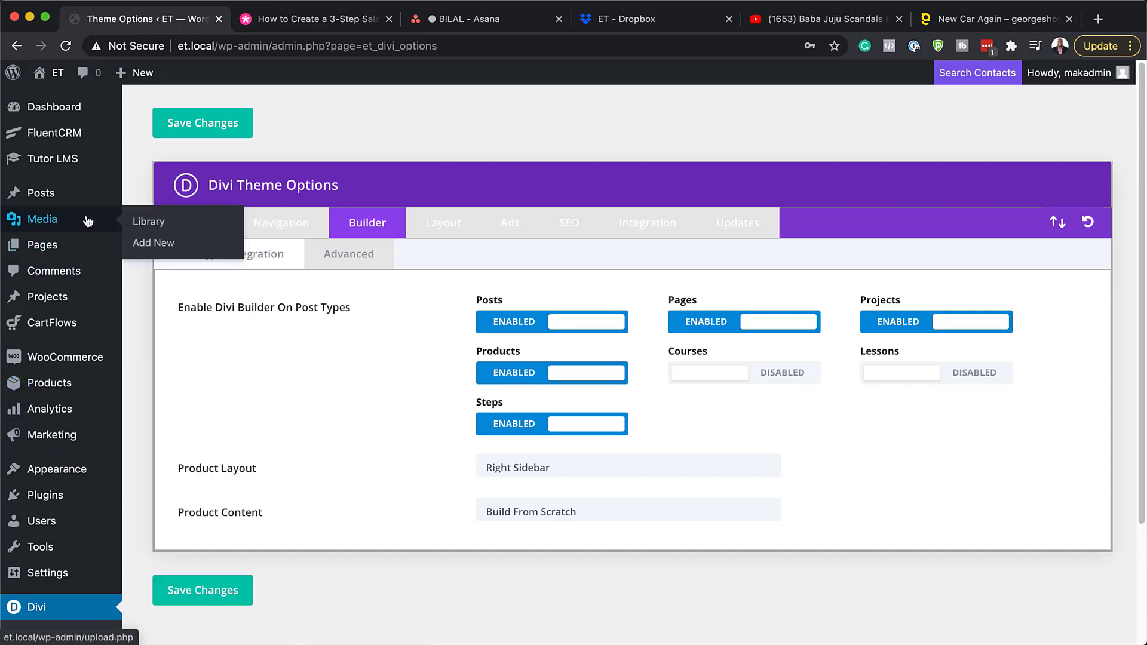
left_click(150, 330)
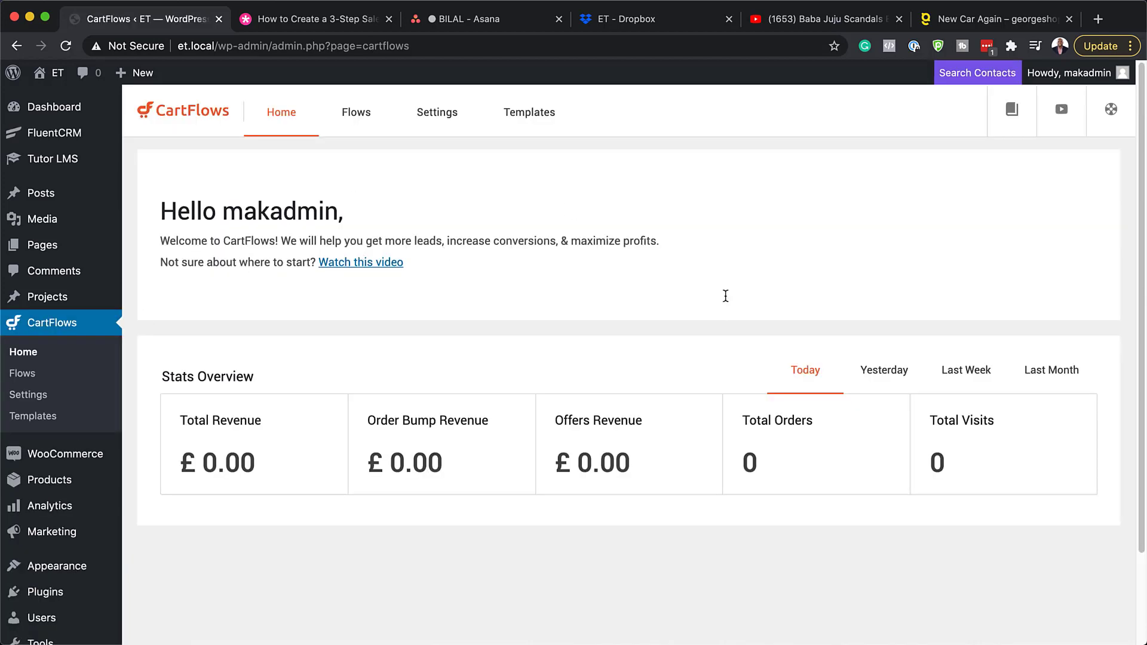
left_click(449, 114)
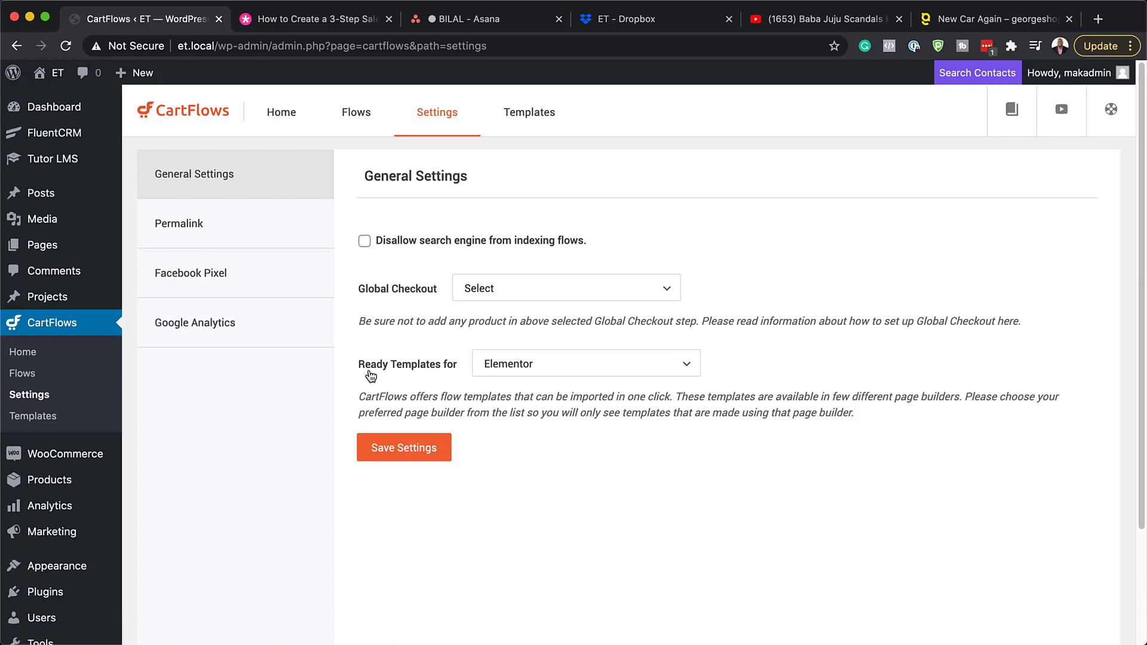
left_click(540, 366)
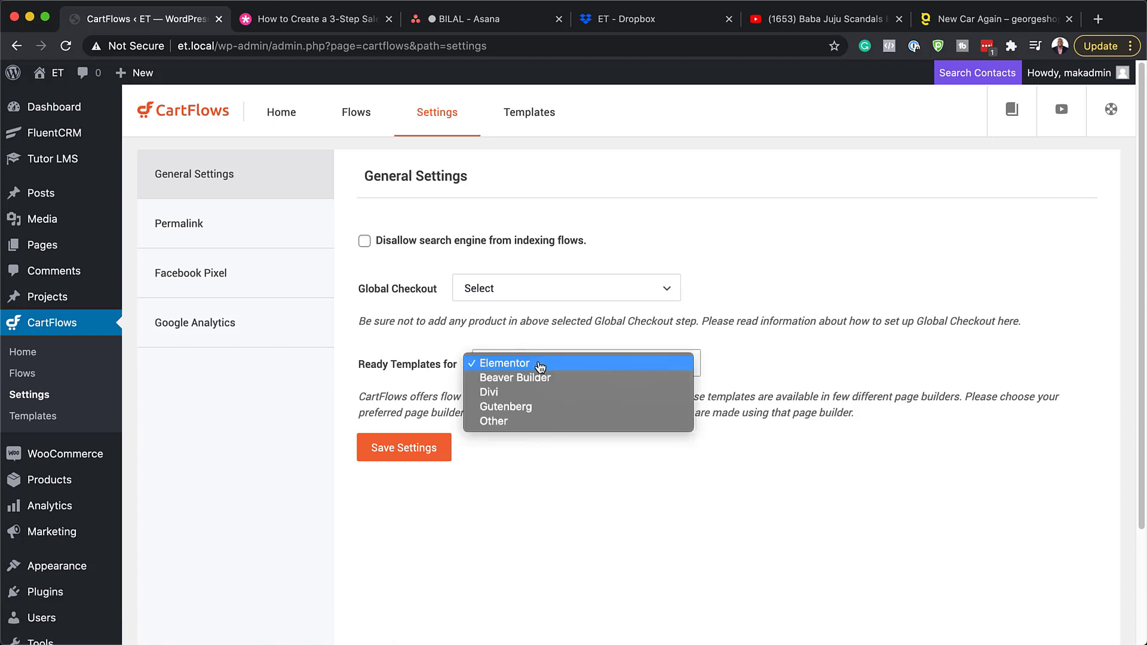
left_click(555, 392)
left_click(431, 449)
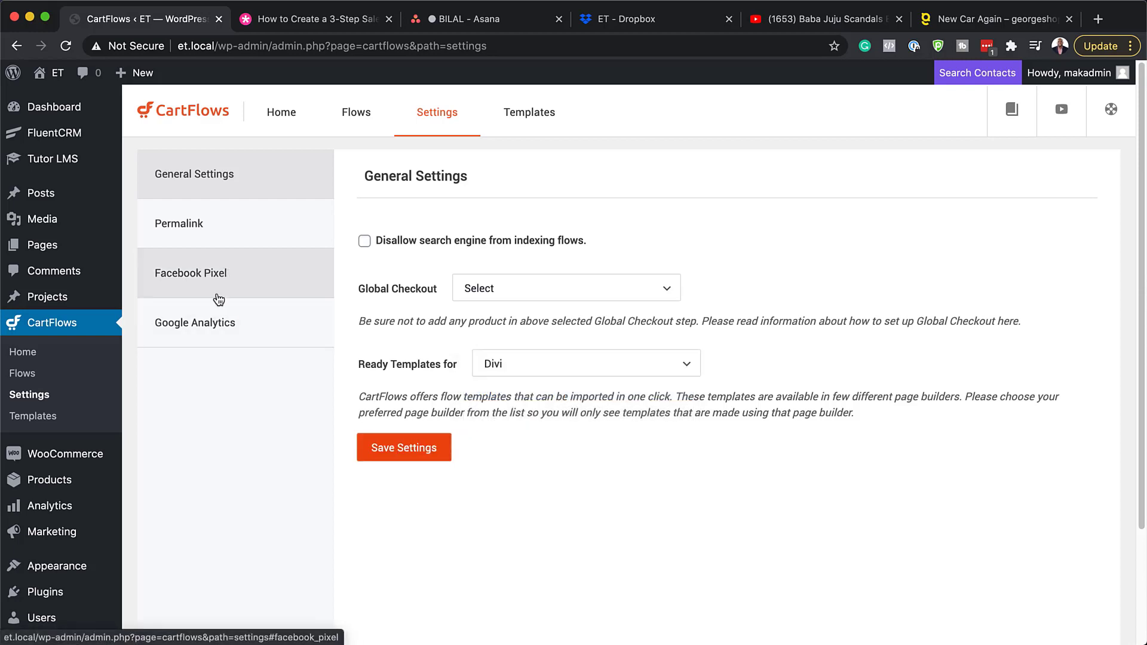
Enable Facebook Pixel tracking for CartFlows pages, leaving the pixel ID empty, and save the settings.
left_click(227, 273)
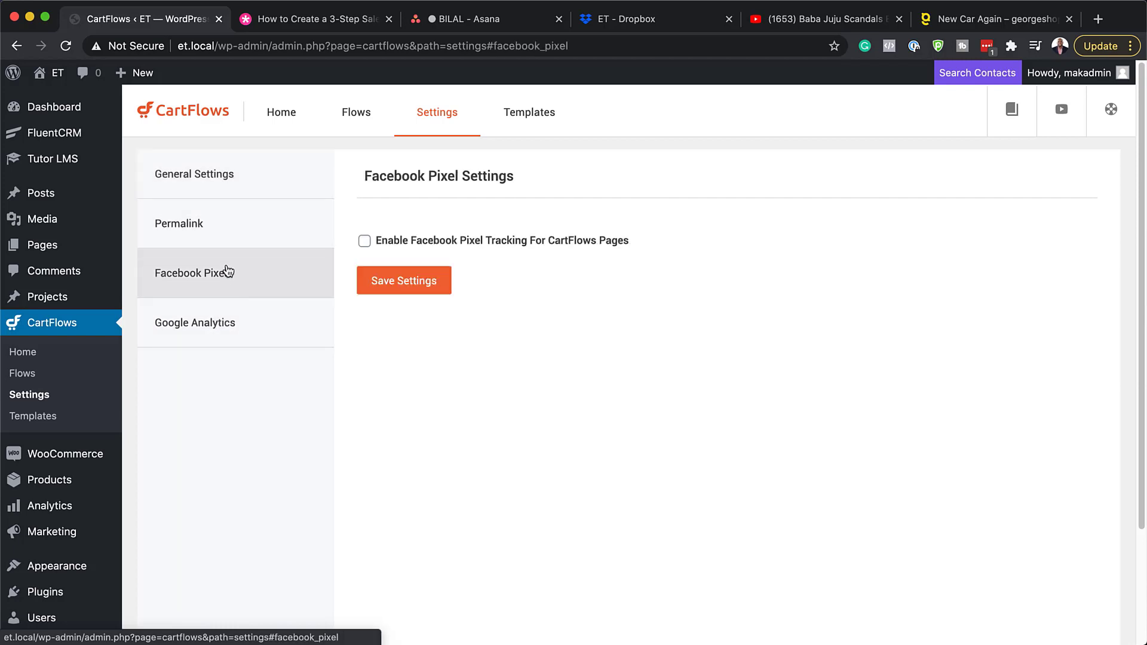
left_click(366, 242)
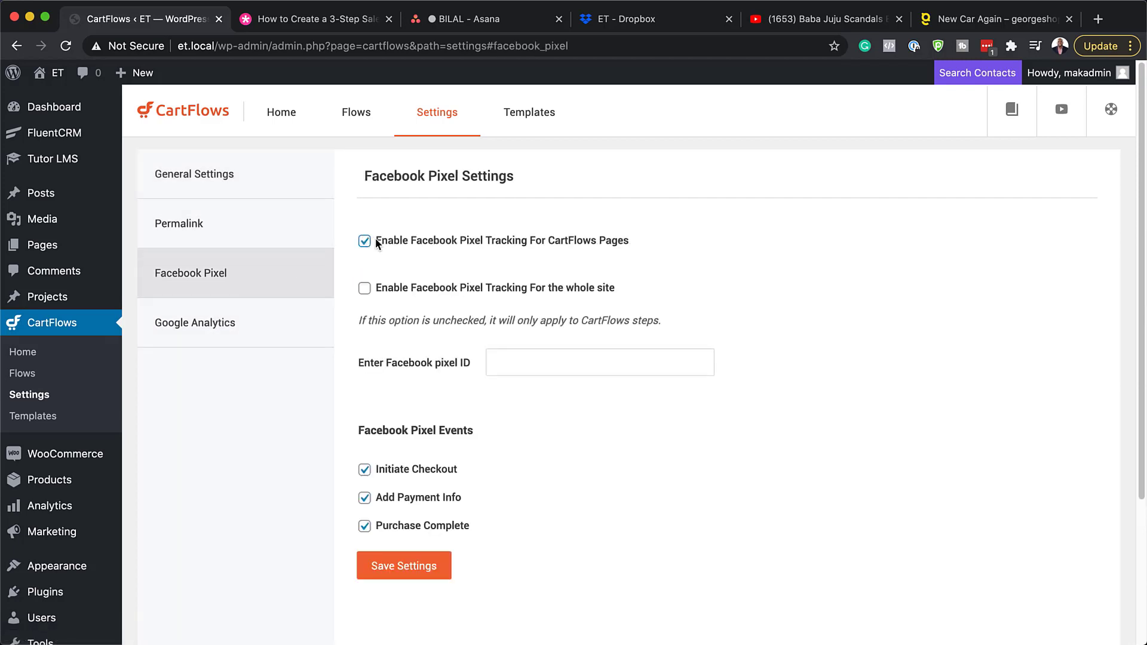
left_click(498, 368)
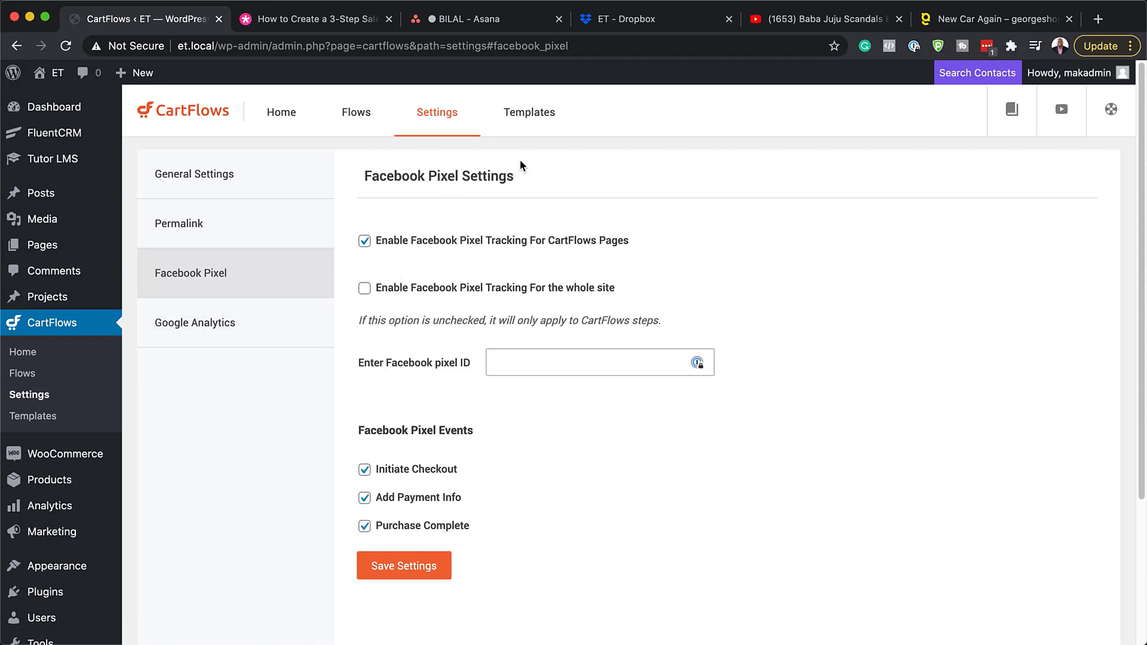
left_click(58, 377)
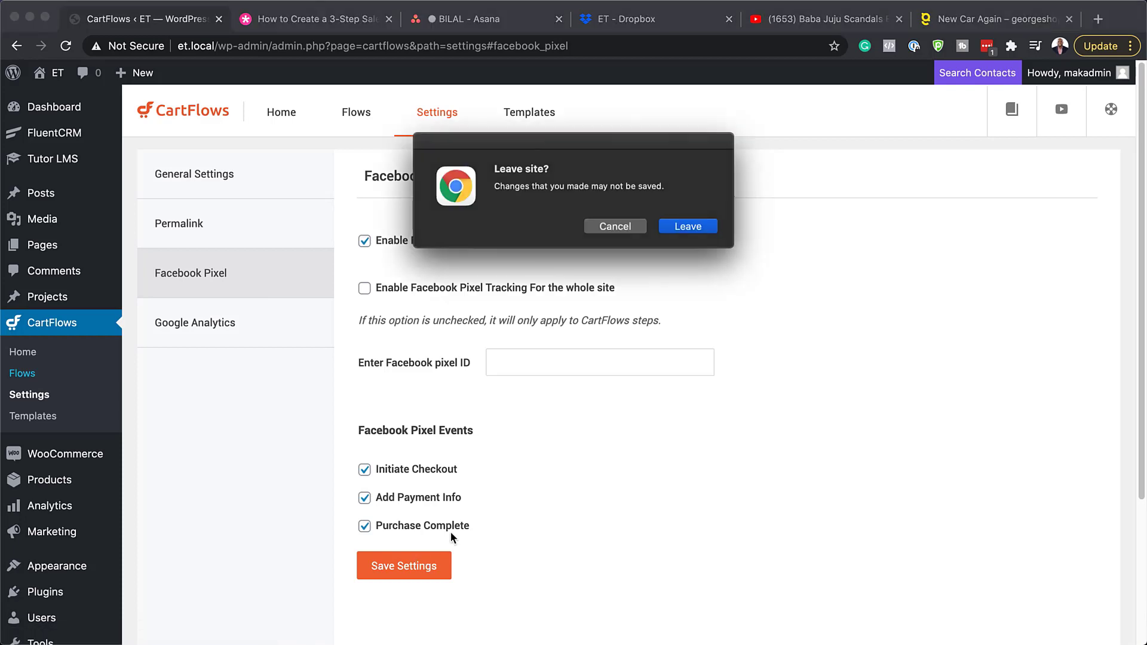
left_click(624, 227)
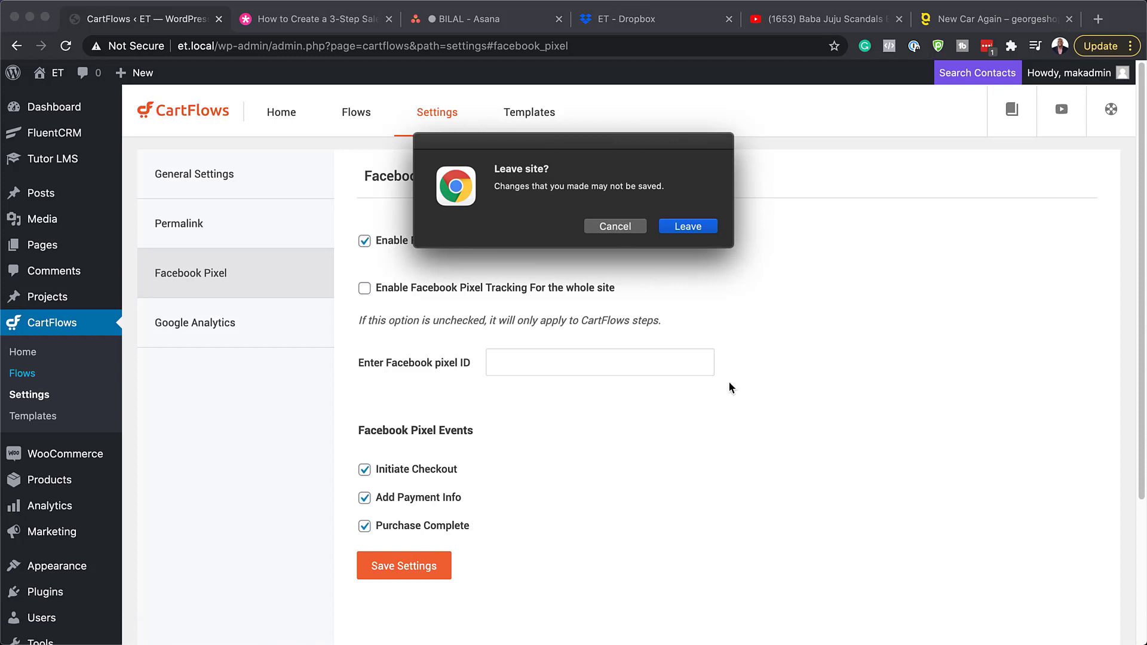
left_click(400, 565)
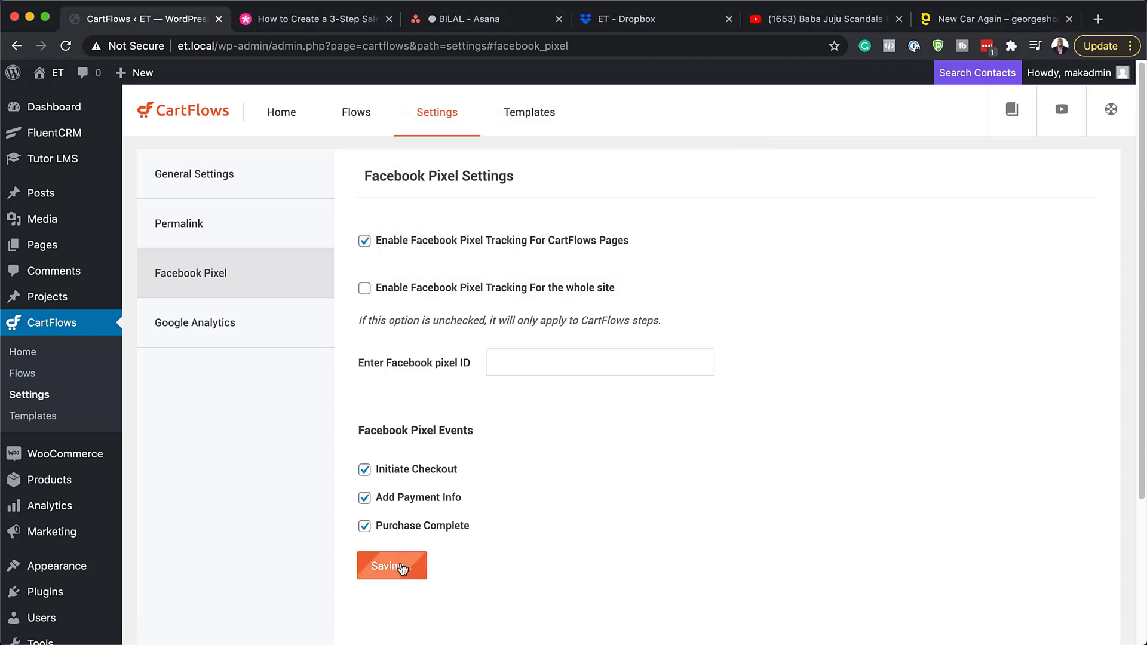
Add a new flow by importing the Download eBook template, naming the flow "Free Download".
left_click(23, 374)
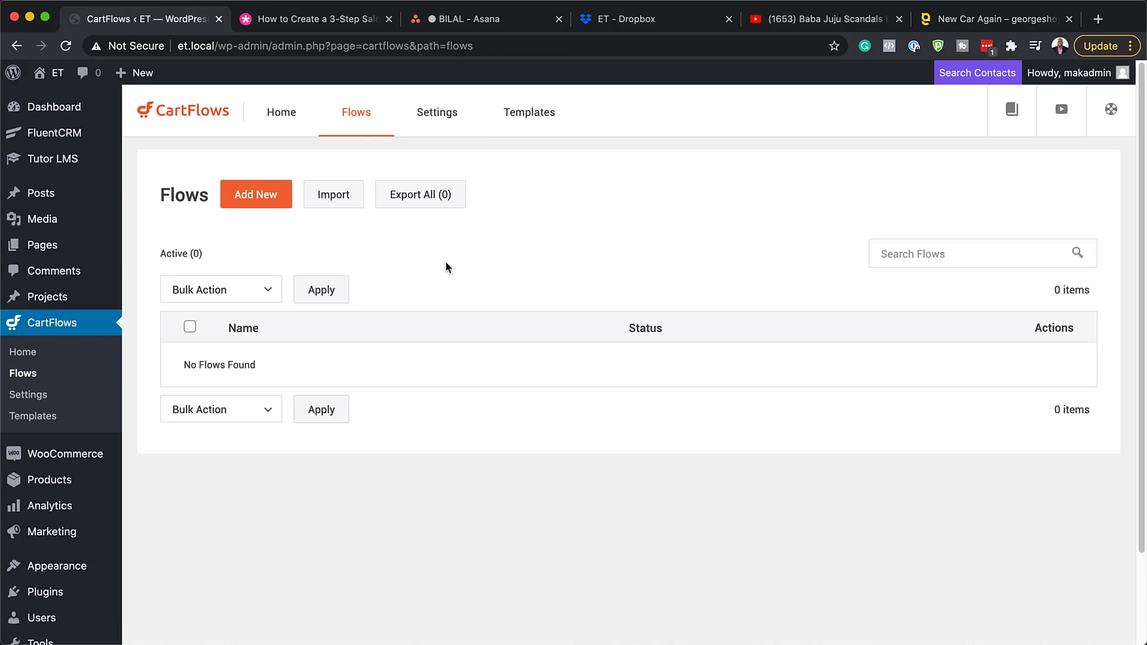
left_click(256, 194)
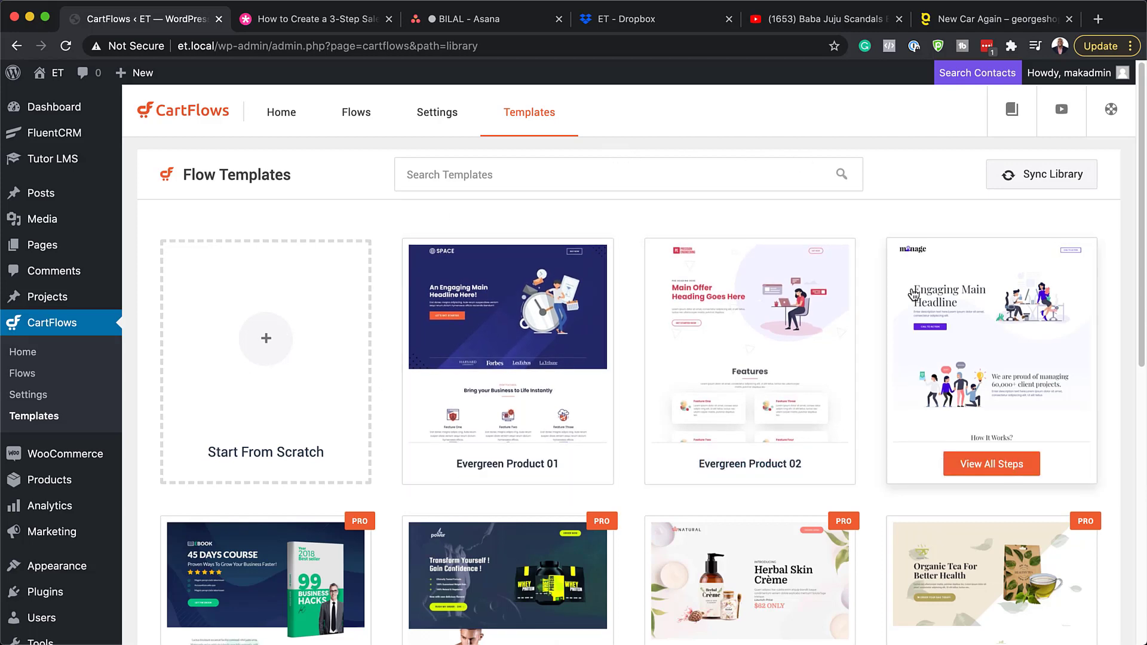
scroll(912, 296, "down", 1)
scroll(913, 294, "down", 10)
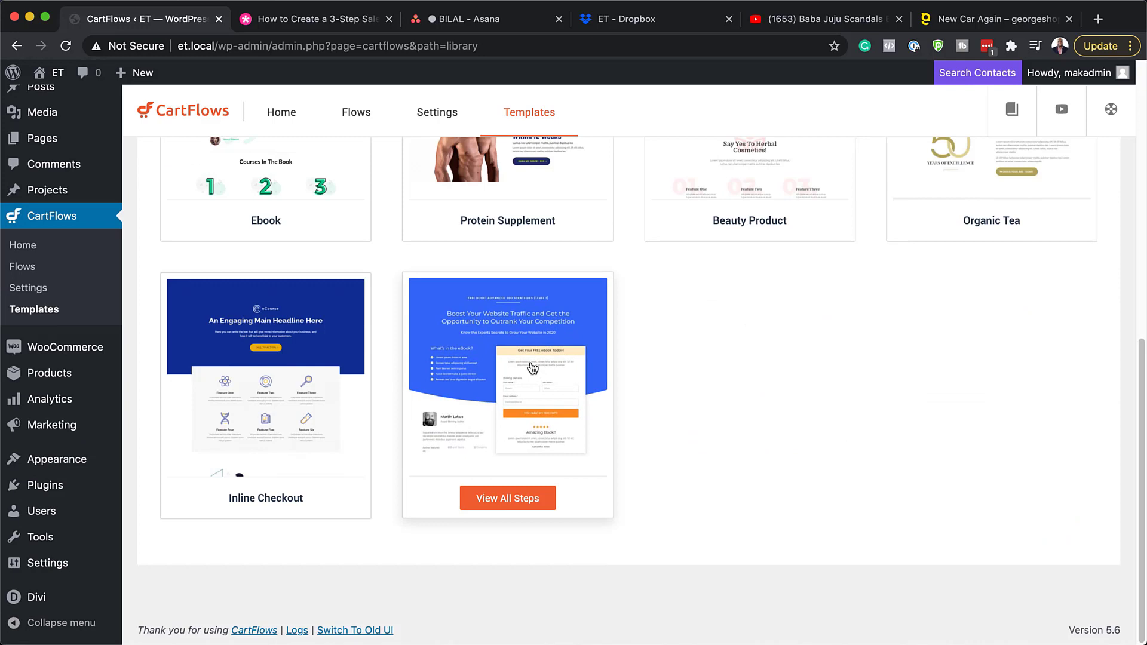
left_click(518, 360)
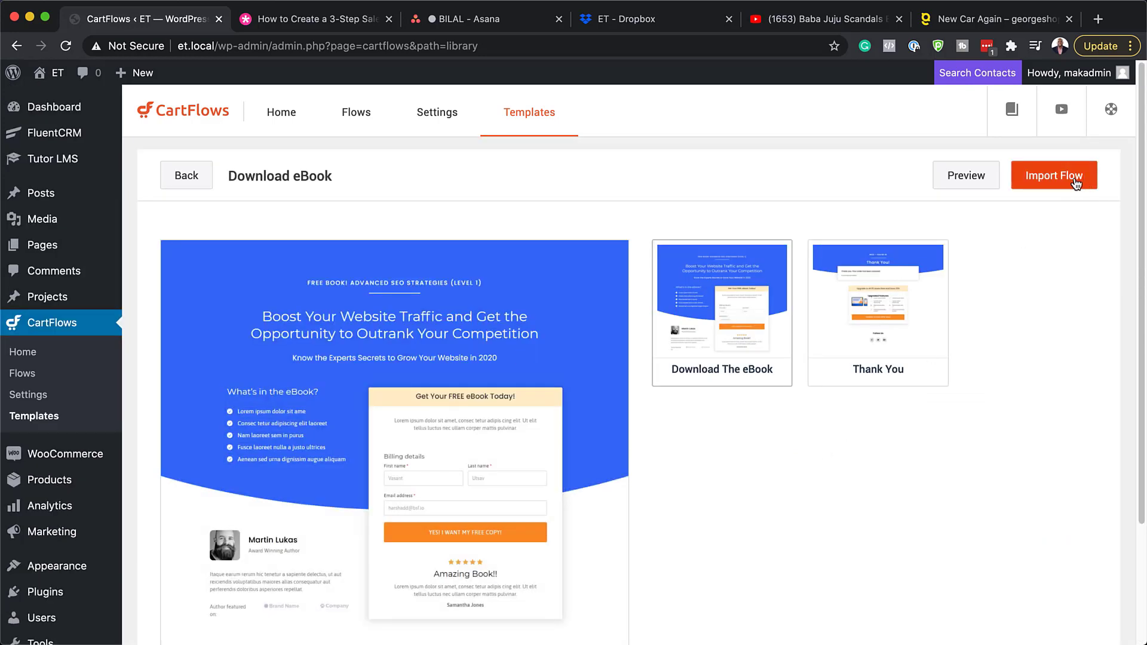
left_click(1074, 183)
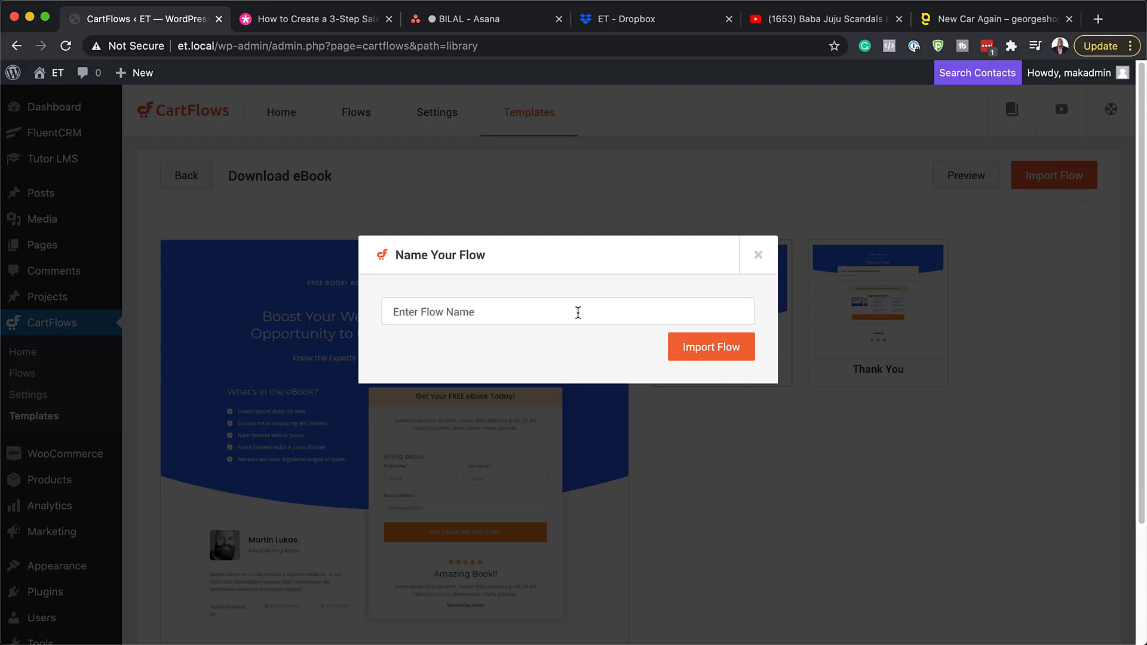
left_click(578, 306)
type("Free Download")
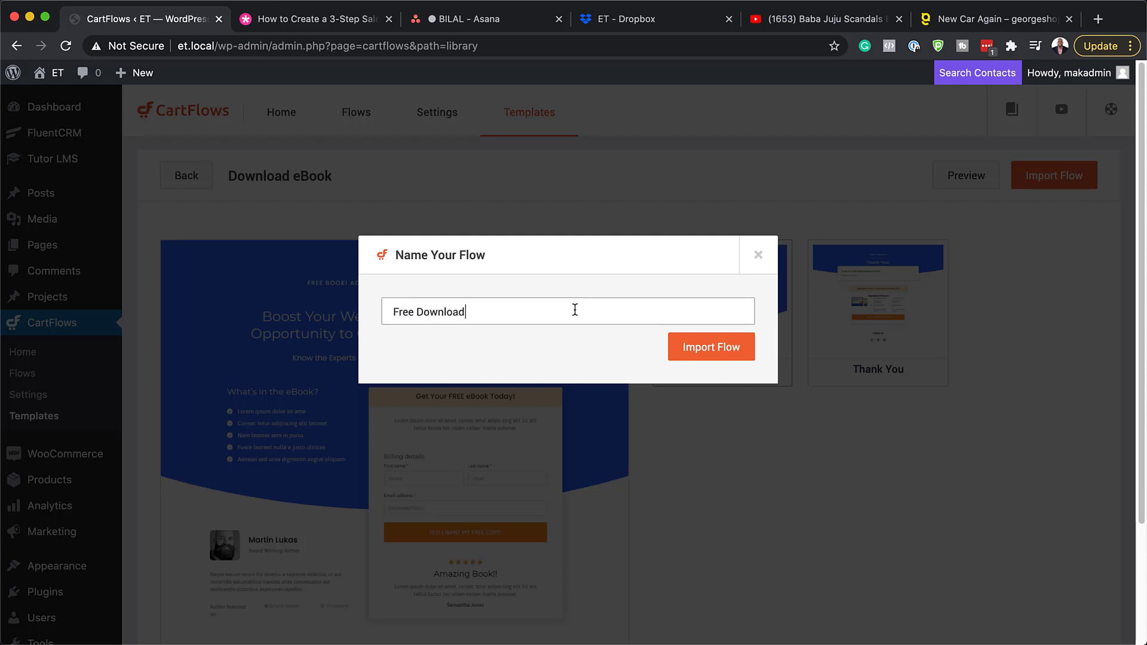
left_click(692, 352)
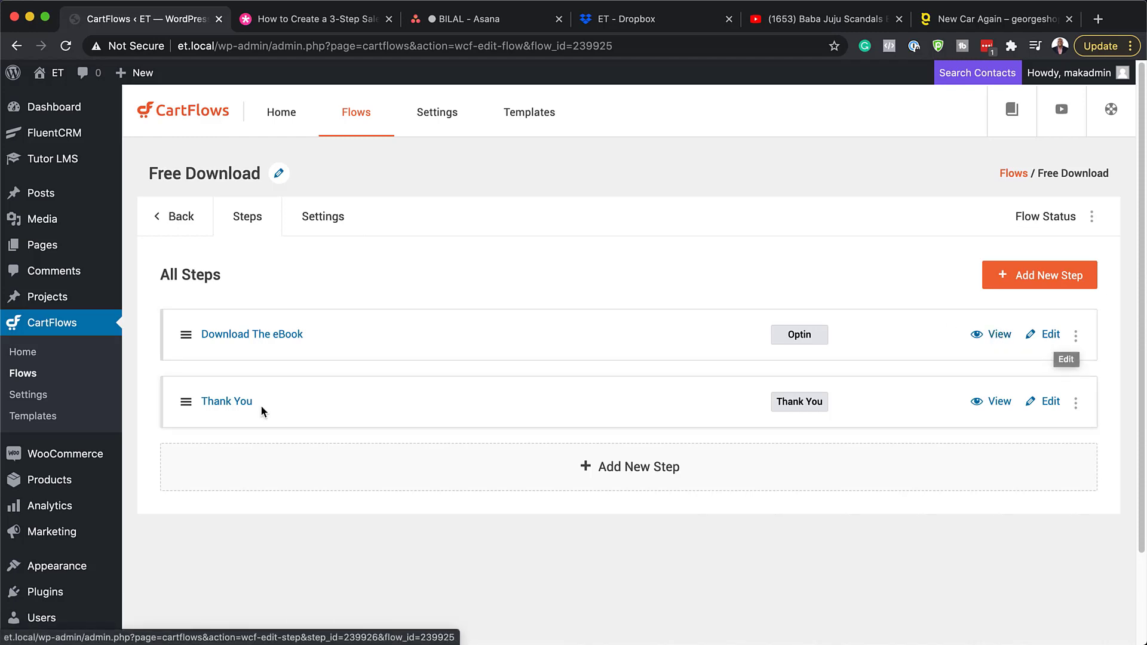
Assign the Free Download product as the free product of the Download The eBook step and save the settings.
left_click(294, 339)
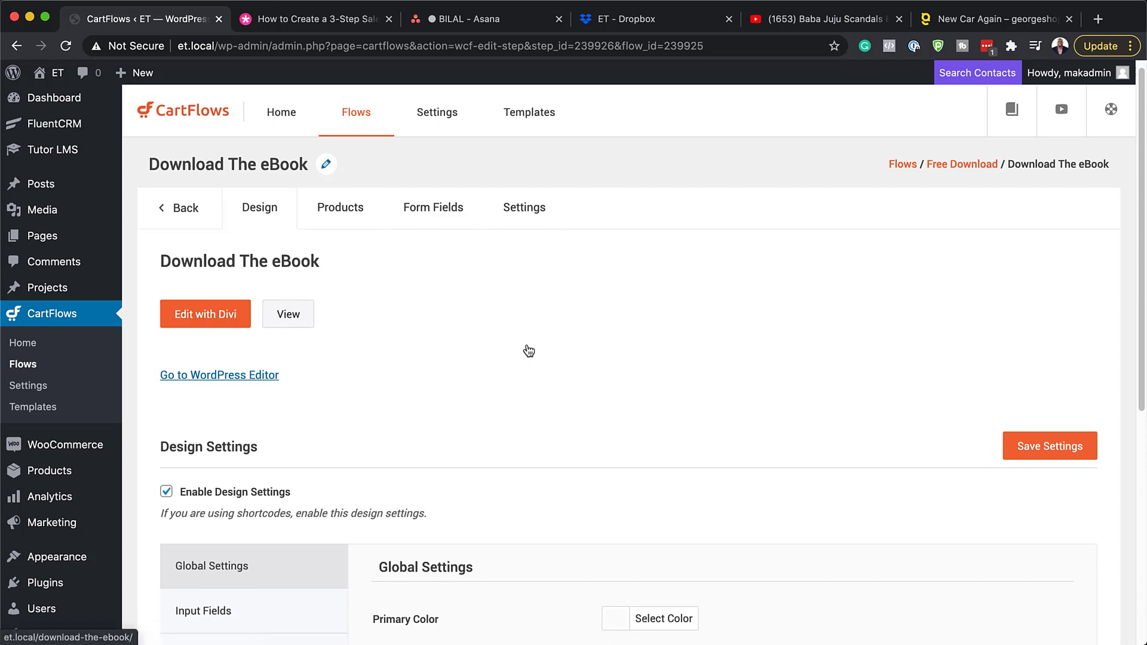
scroll(527, 350, "down", 2)
scroll(527, 345, "down", 1)
scroll(527, 344, "up", 3)
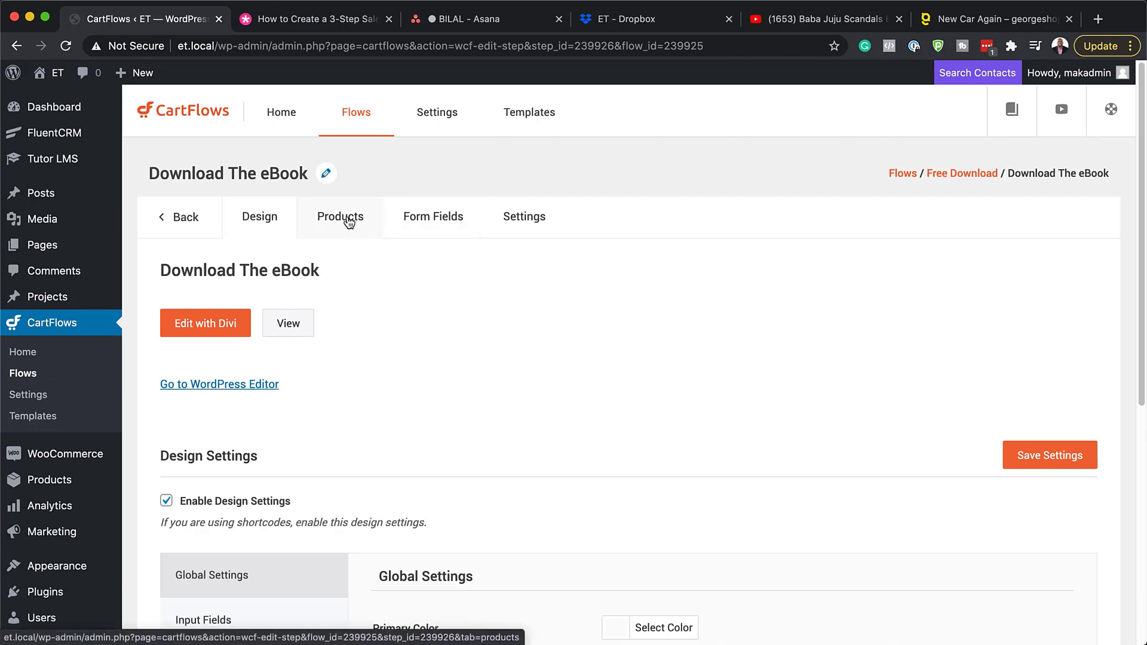
left_click(349, 221)
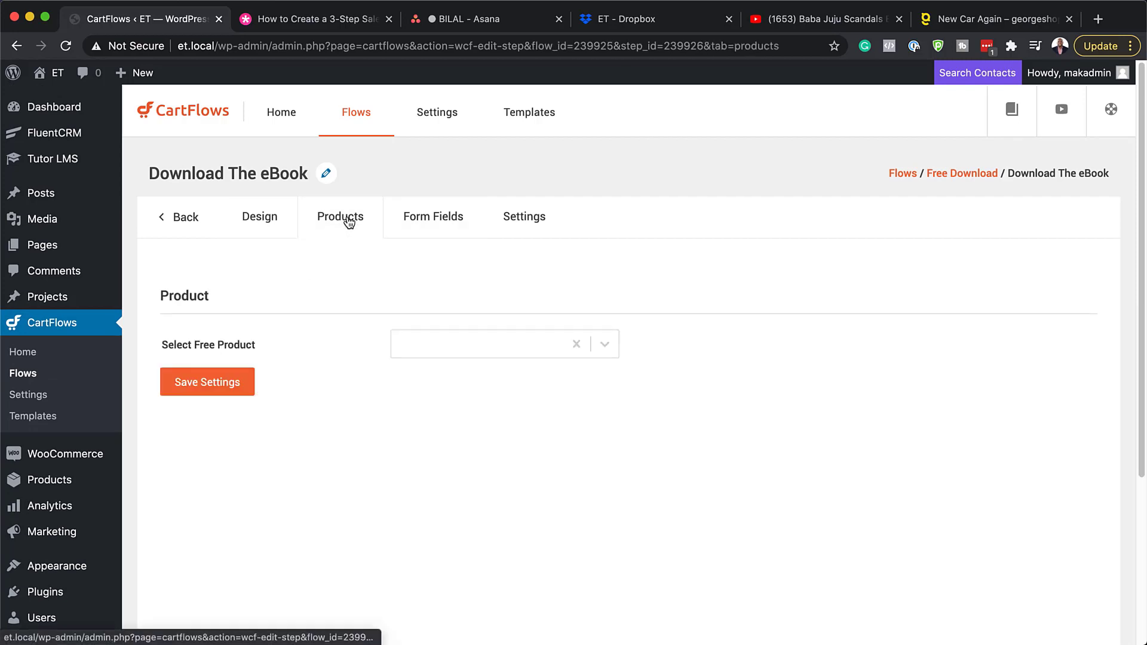
left_click(442, 347)
type("free")
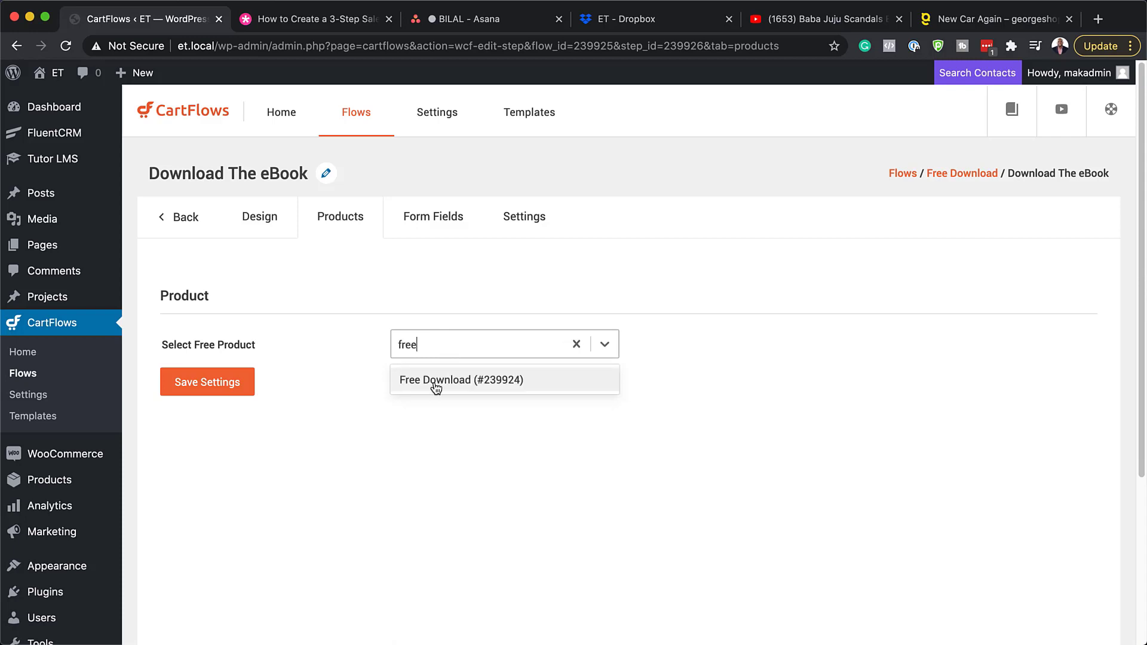
left_click(437, 388)
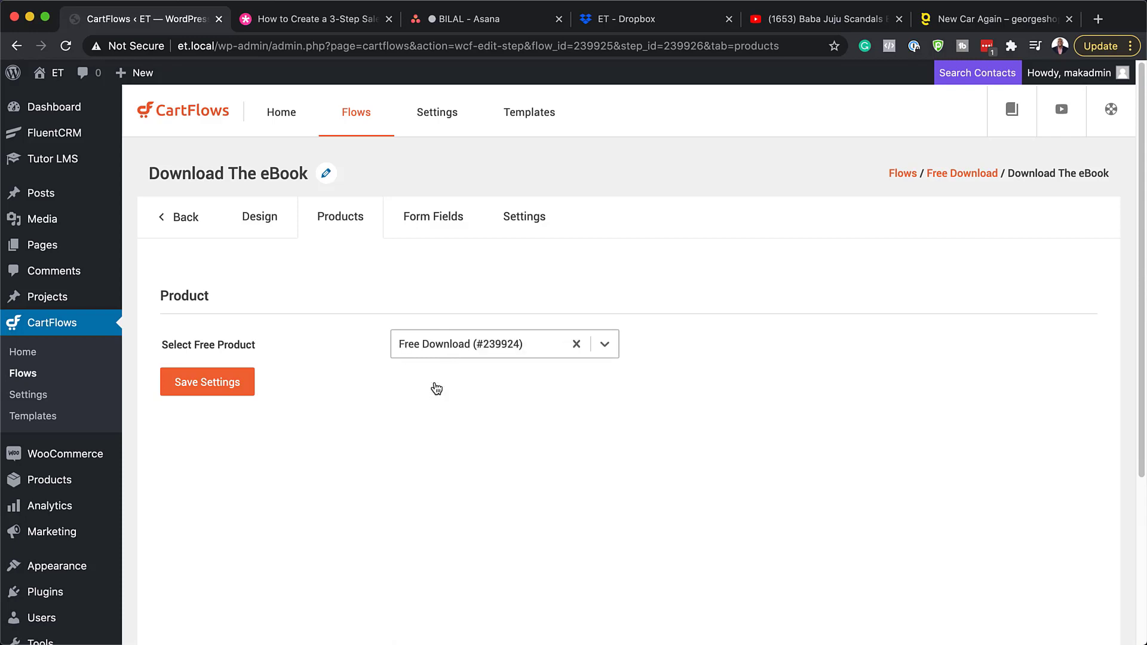
left_click(223, 385)
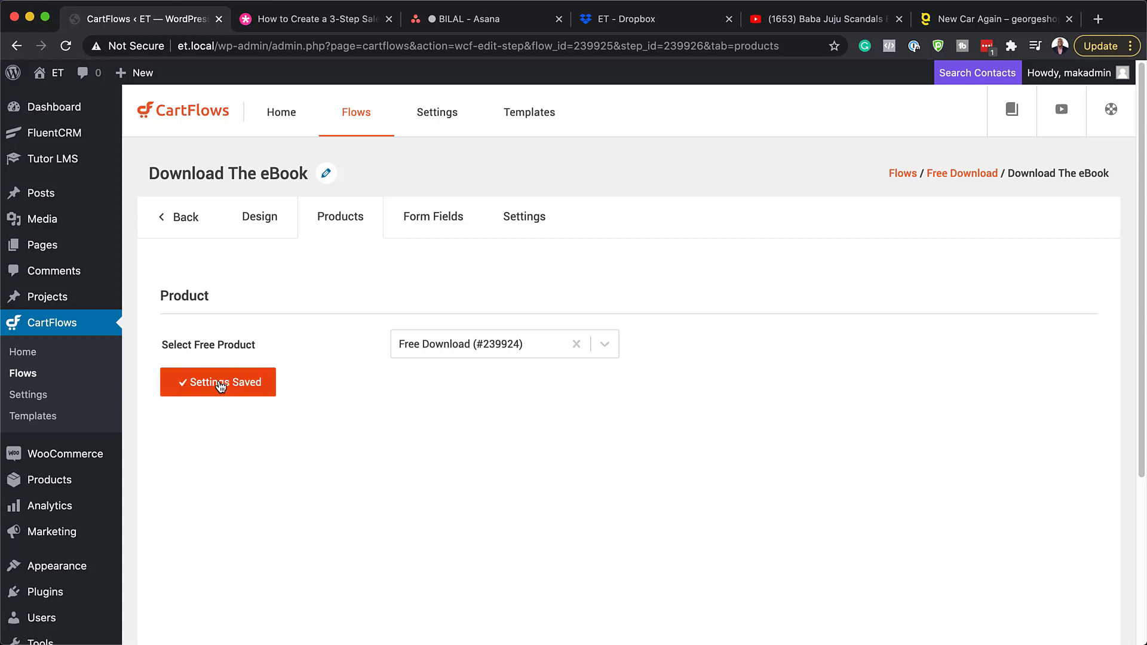
Open the Download The eBook step in the Divi Builder and open the text settings of its main headline.
left_click(531, 222)
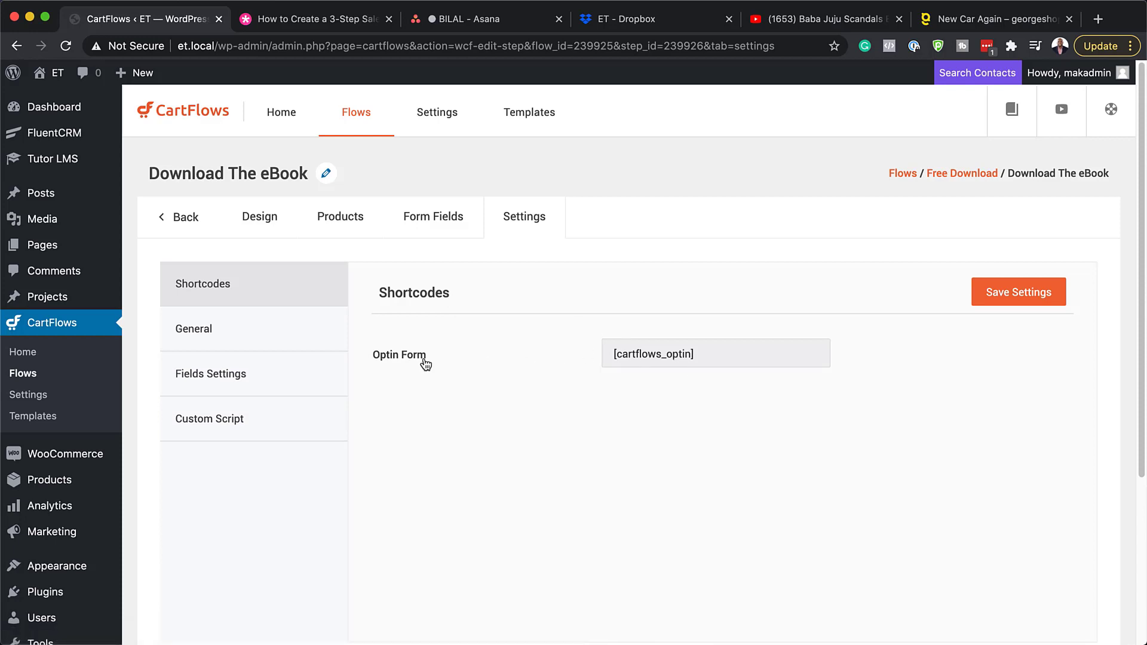
left_click(275, 220)
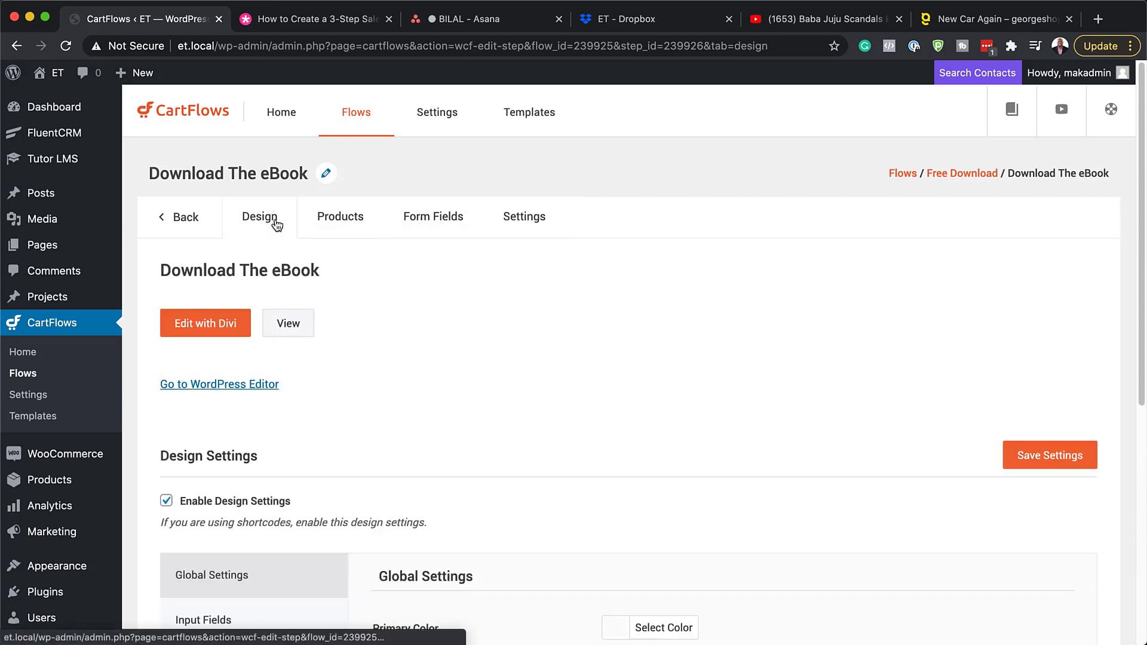
left_click(209, 323)
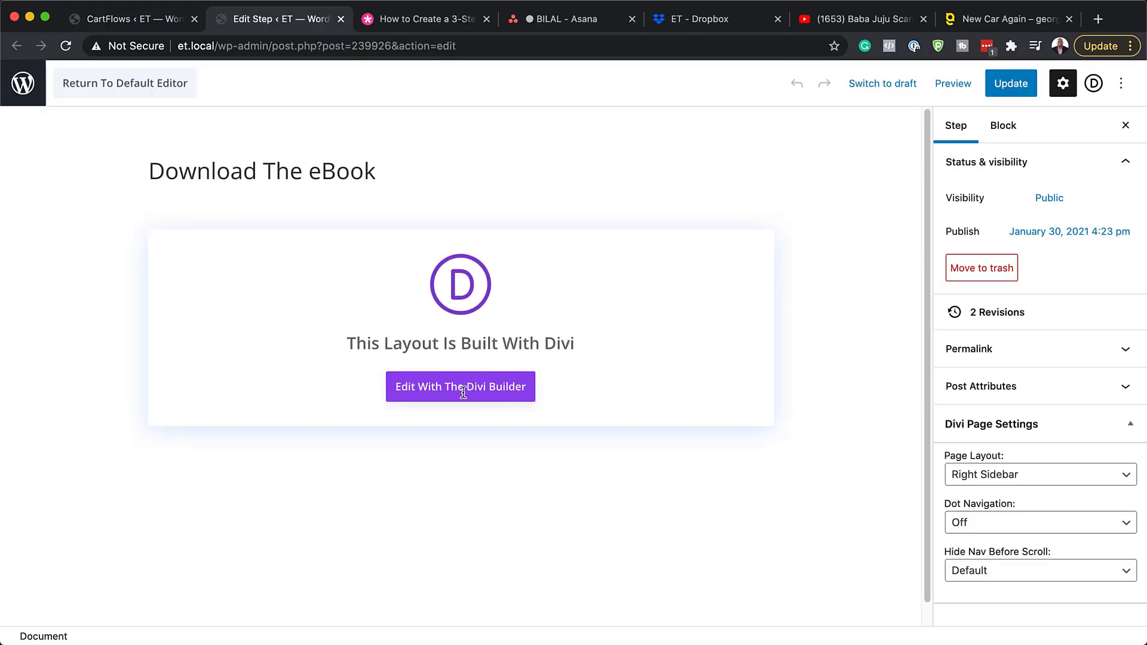
left_click(463, 394)
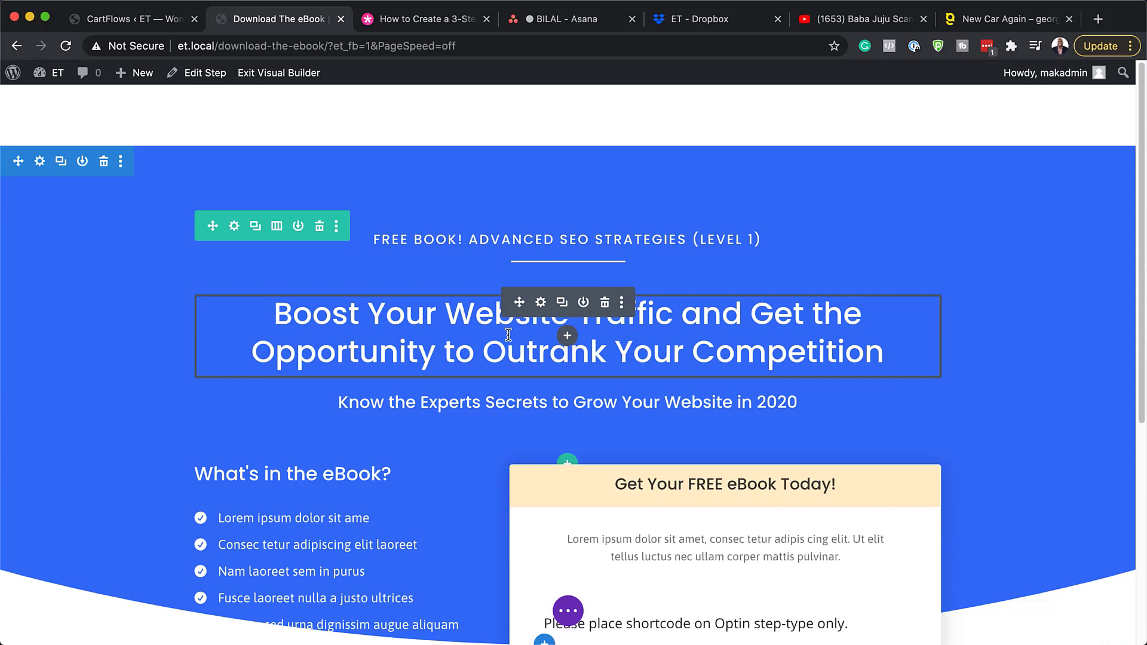
left_click(540, 303)
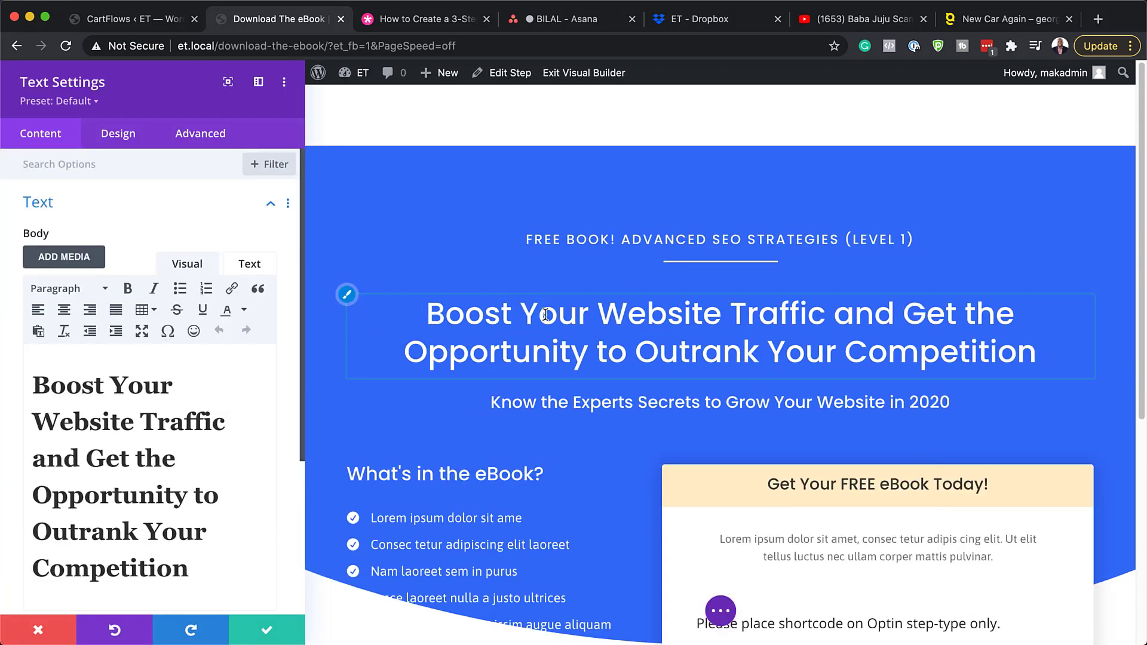
Remove the word "Boost" from the start of the main headline and save the text settings.
left_click_drag(113, 381, 30, 380)
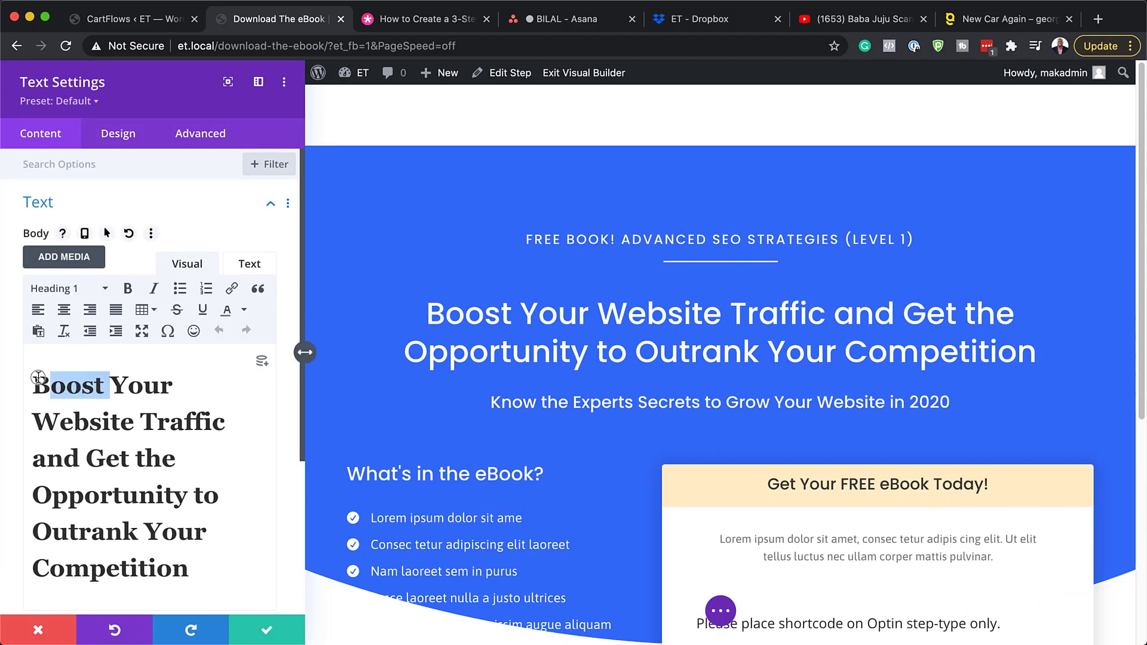
key("BackSpace")
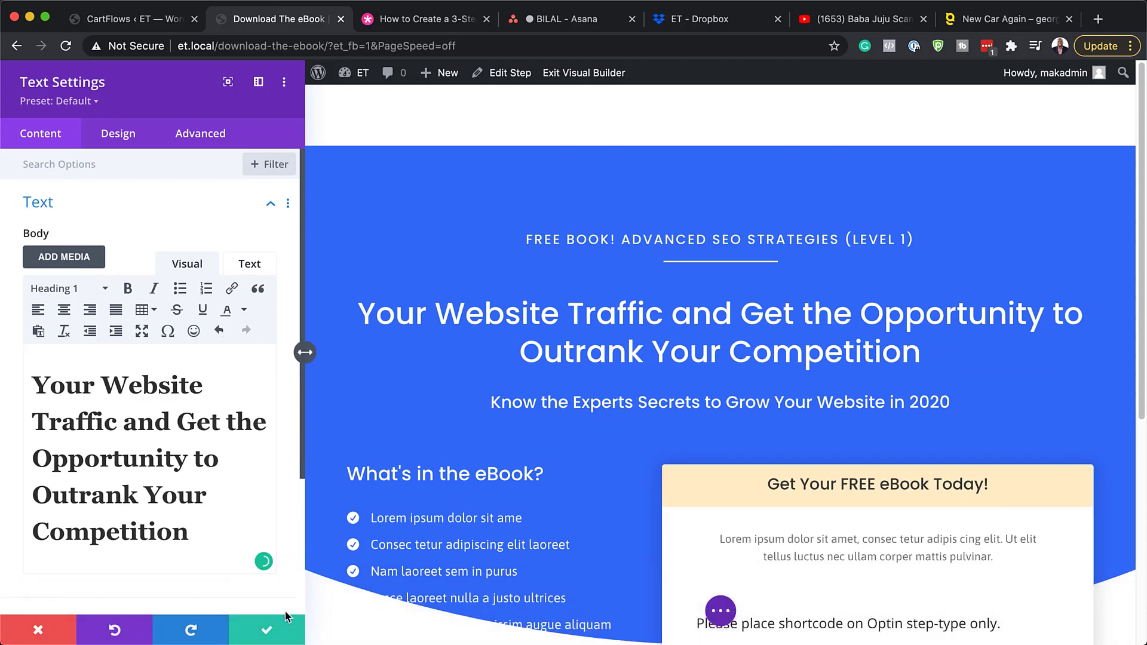
left_click(266, 632)
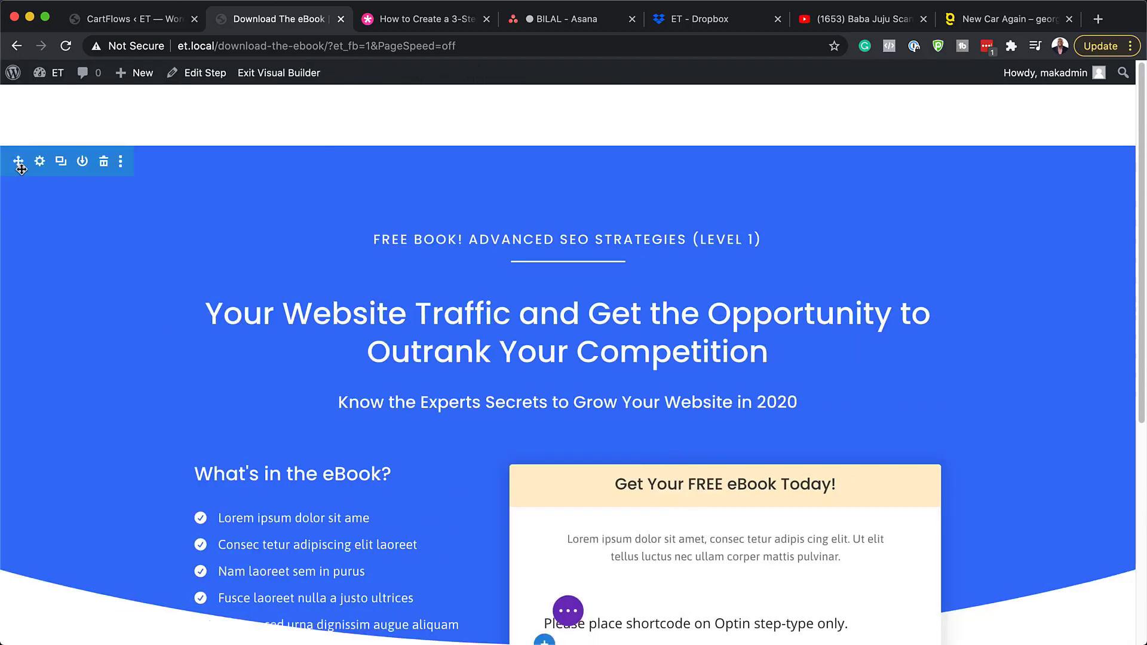
Change the hero section's background colour to the saved palette's darker blue.
left_click(39, 161)
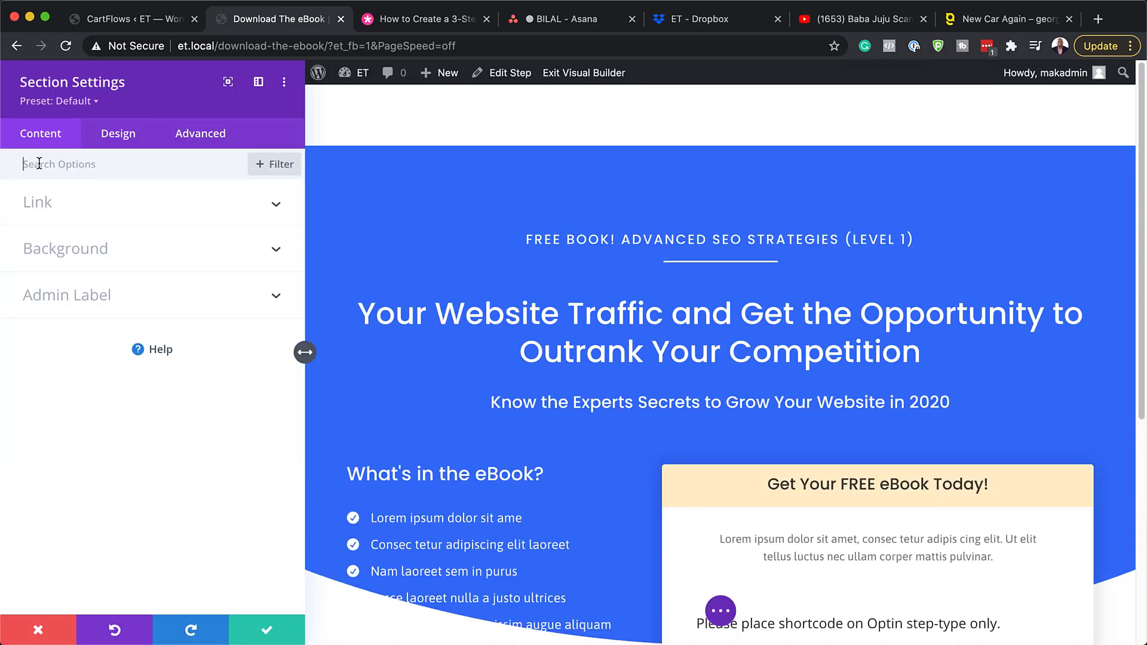
left_click(65, 262)
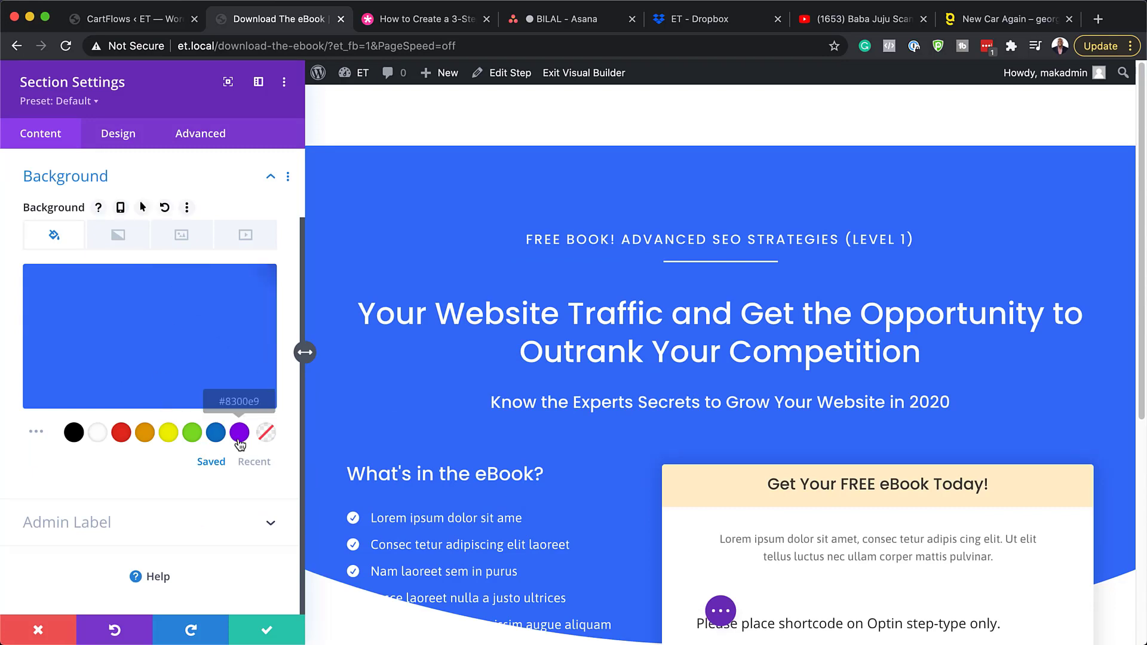
left_click(216, 435)
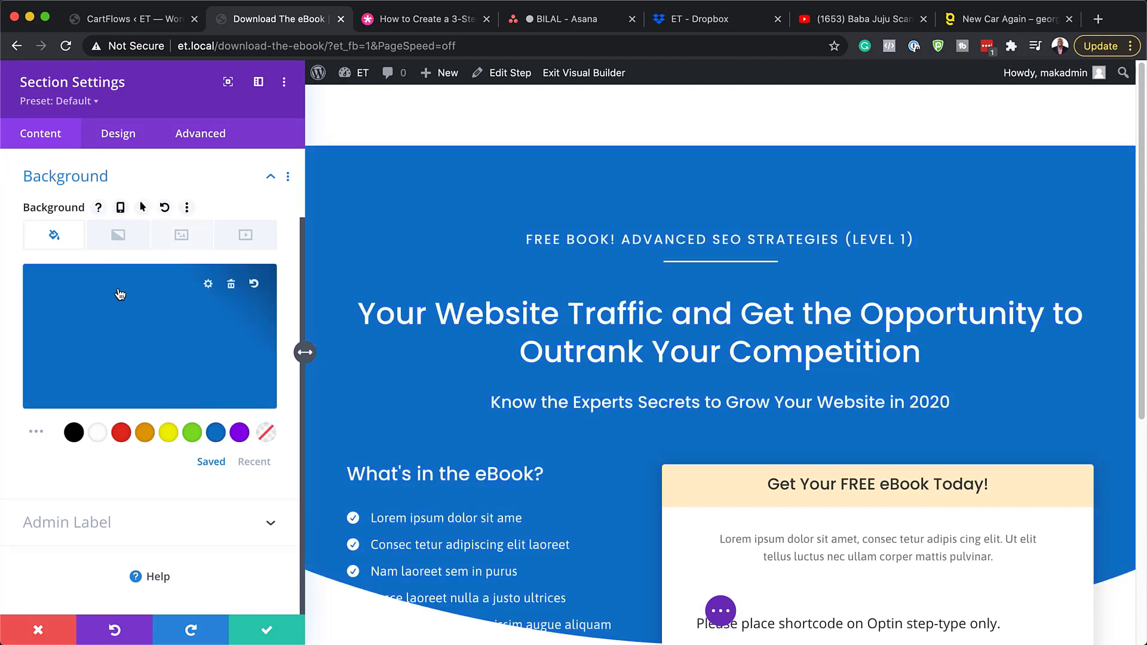
Set the hero section's bottom divider style to None and save the section settings.
left_click(131, 135)
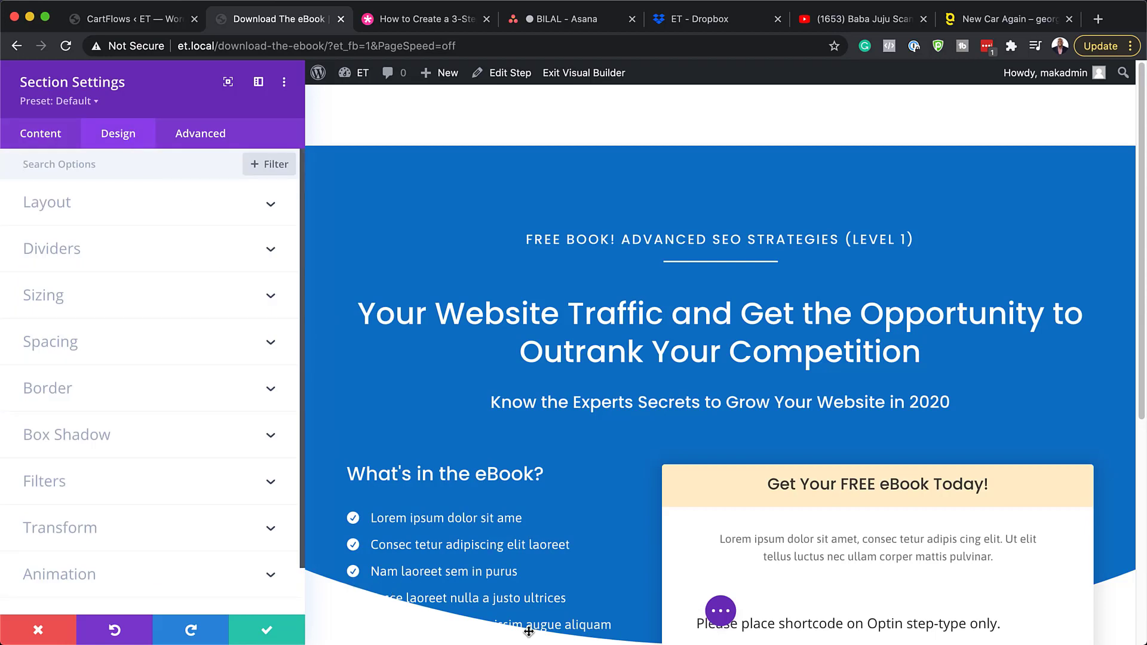
left_click(138, 258)
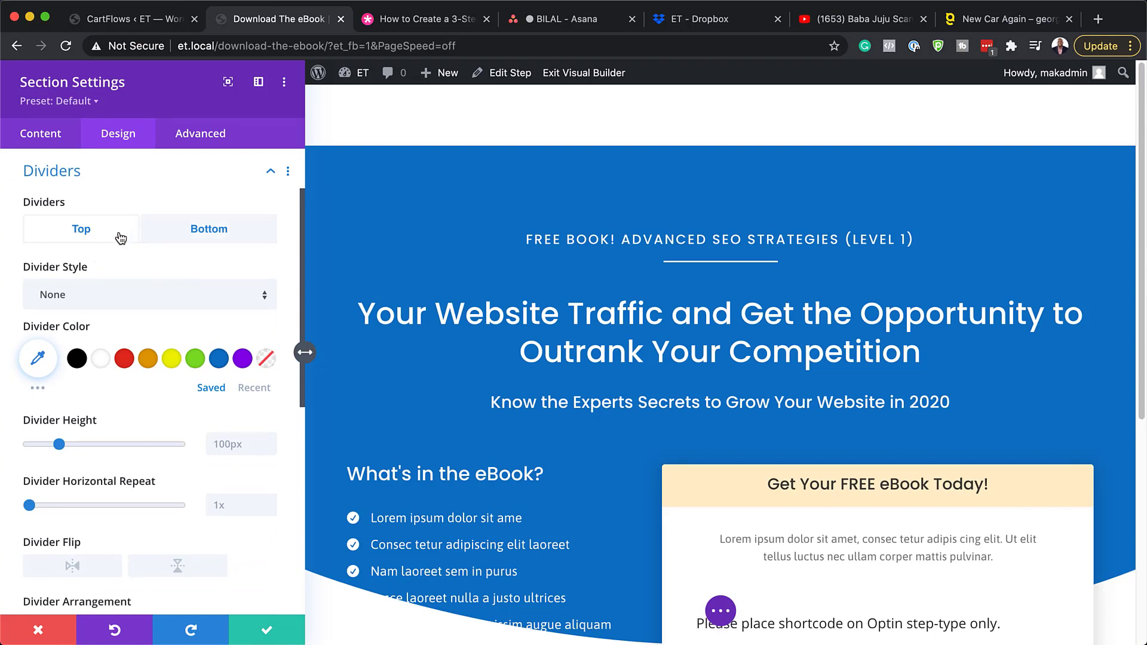
left_click(199, 233)
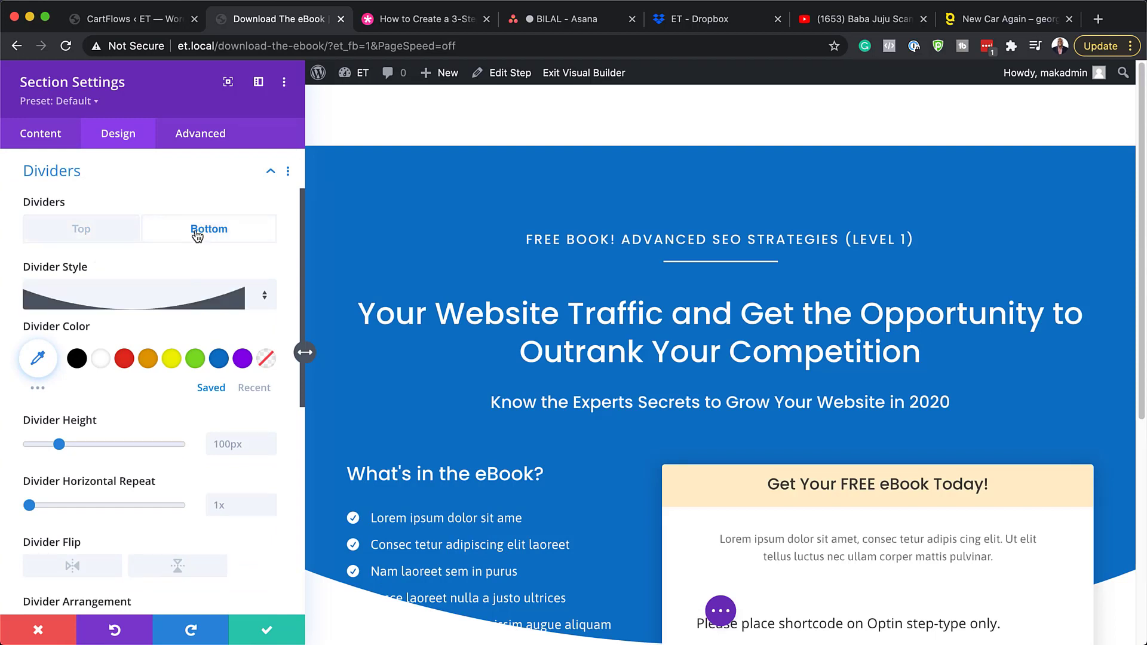
left_click(259, 299)
scroll(166, 389, "down", 5)
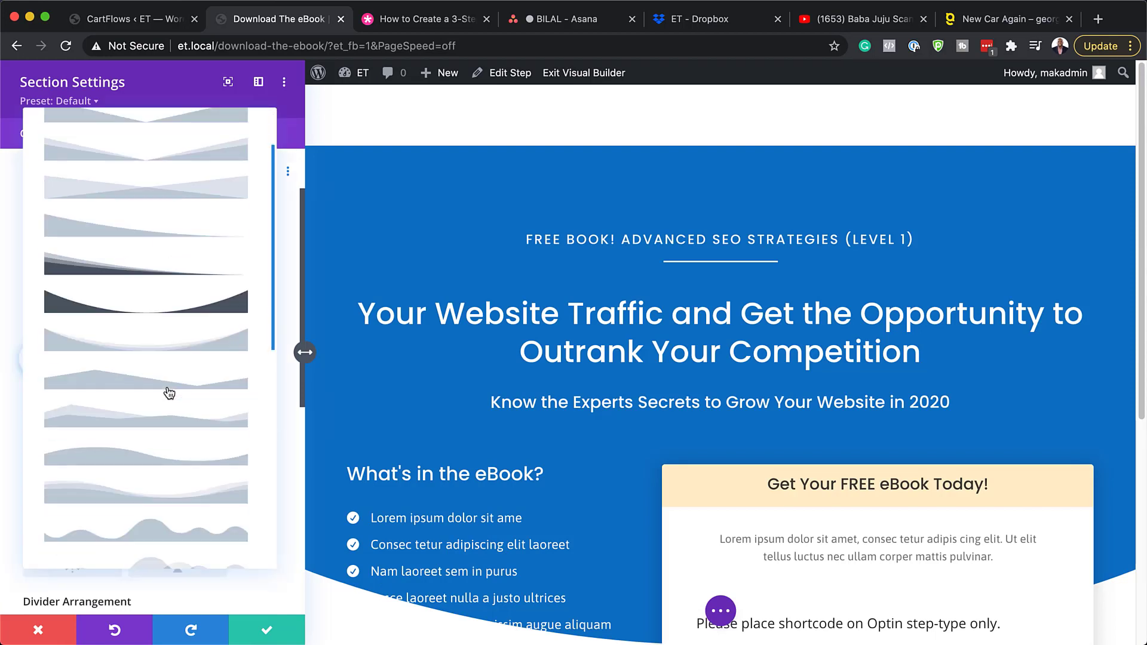
scroll(167, 389, "up", 5)
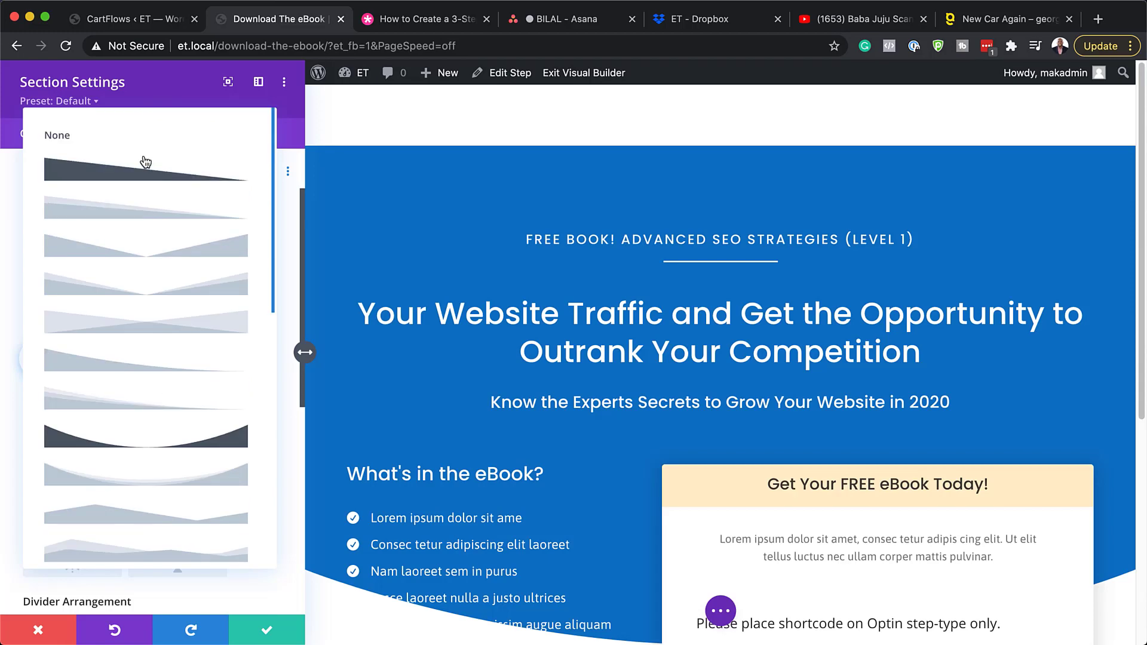
left_click(138, 140)
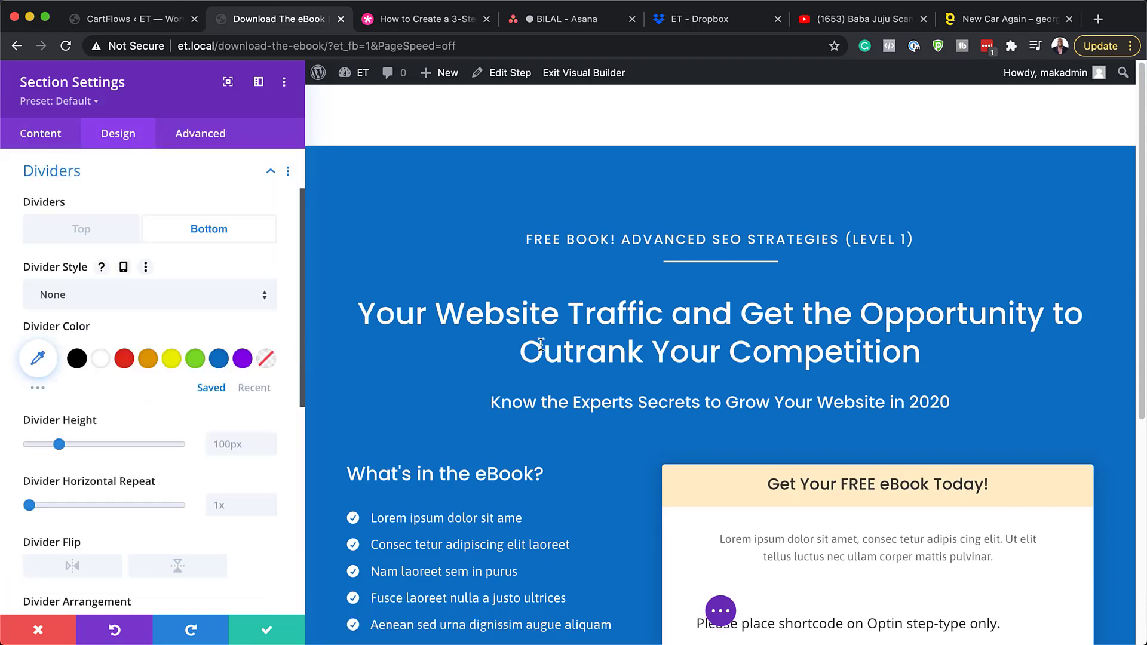
scroll(538, 344, "down", 3)
left_click(268, 632)
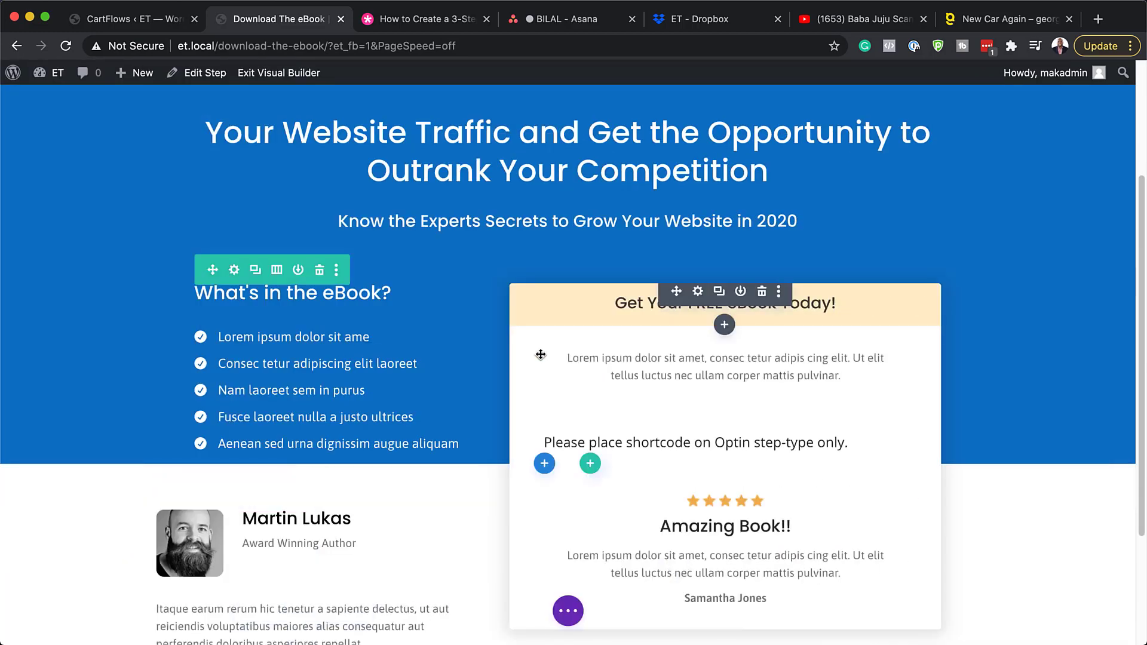
Set the hero section's top margin to -100px and save the section settings.
scroll(541, 354, "up", 3)
scroll(541, 354, "up", 3)
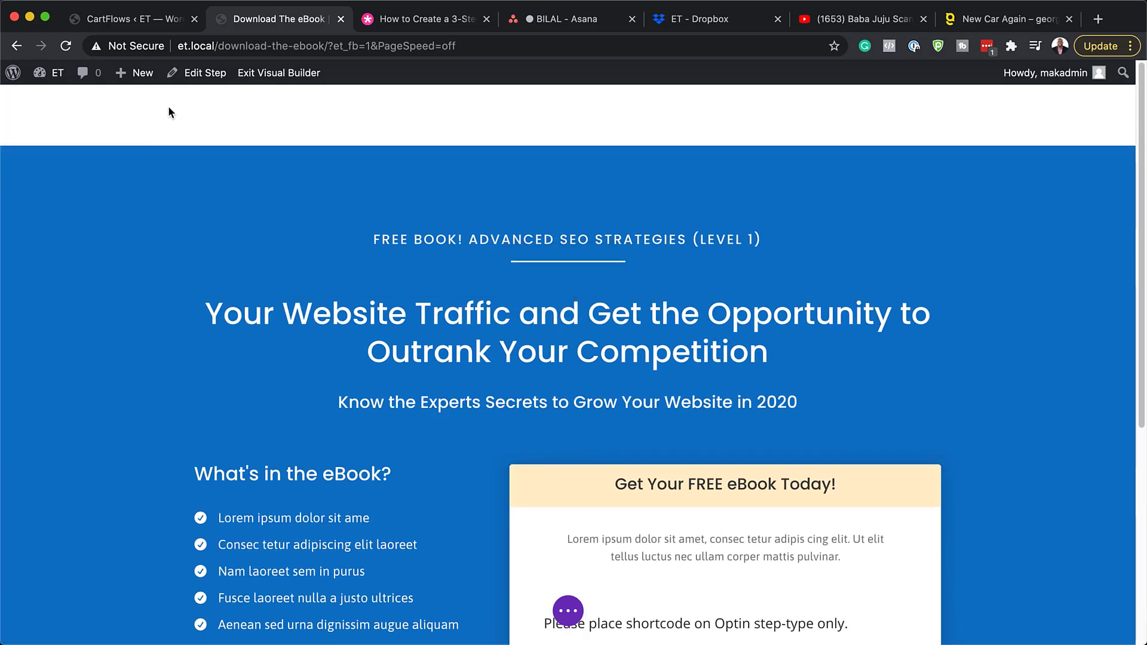
mouse_move(113, 203)
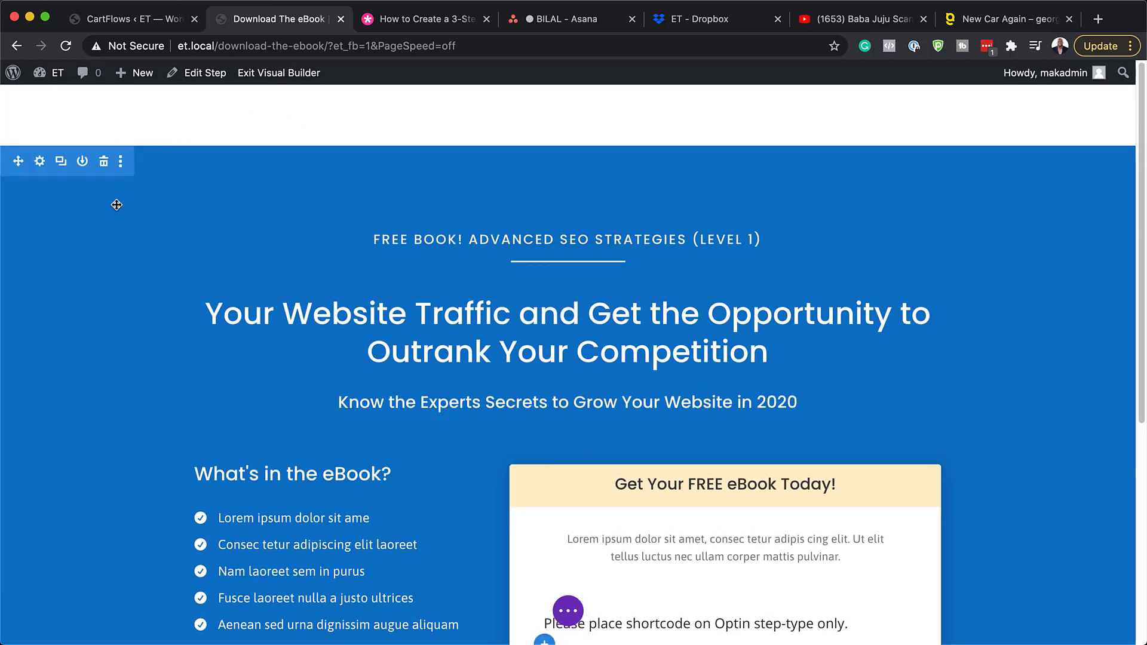
left_click(39, 161)
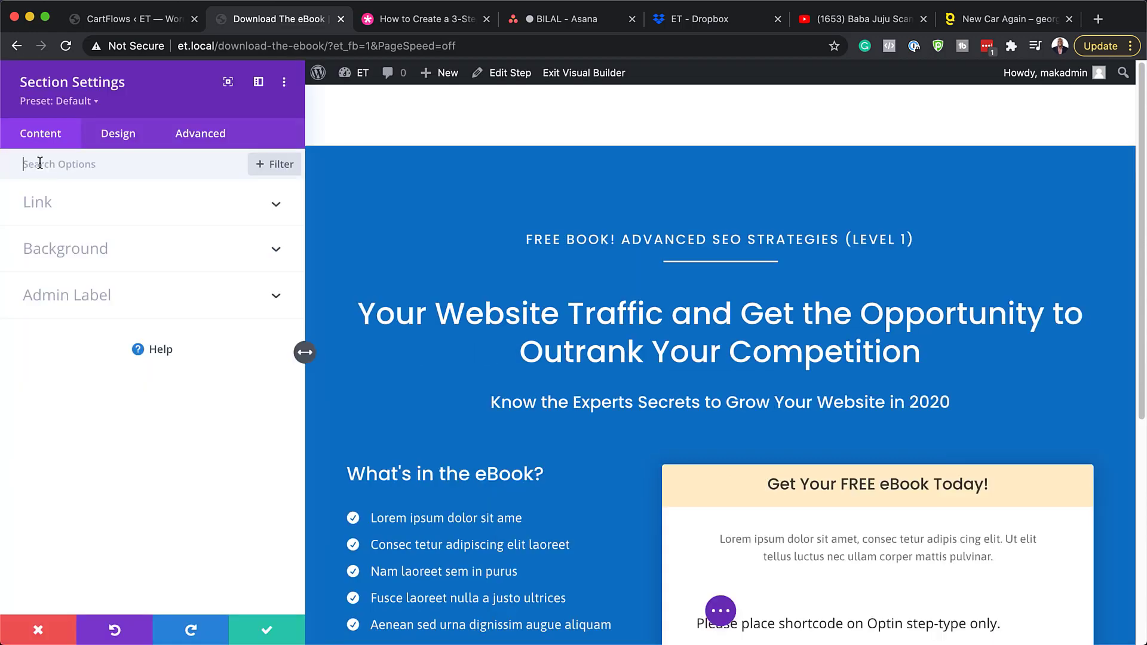
left_click(126, 134)
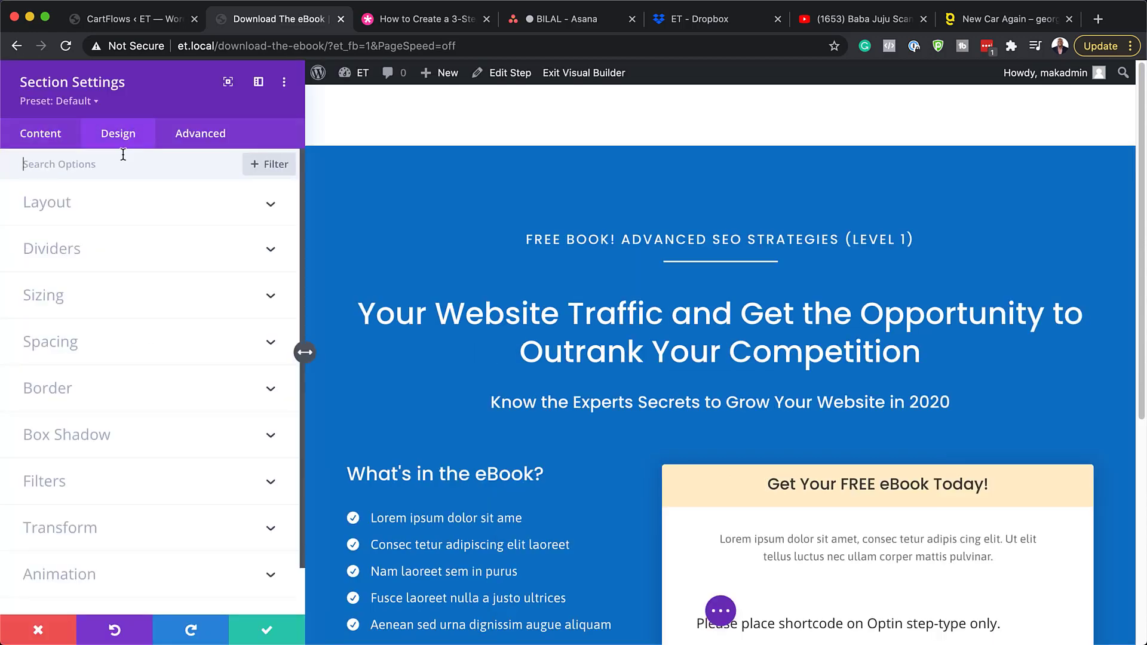
left_click(64, 349)
left_click(54, 224)
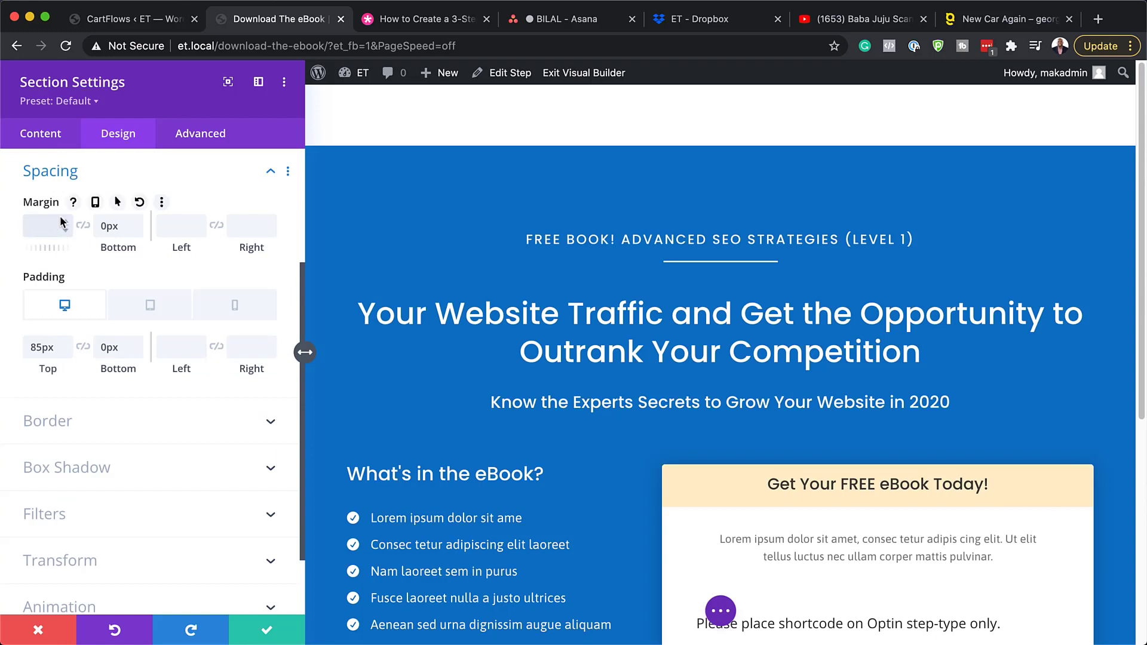
type("-100px")
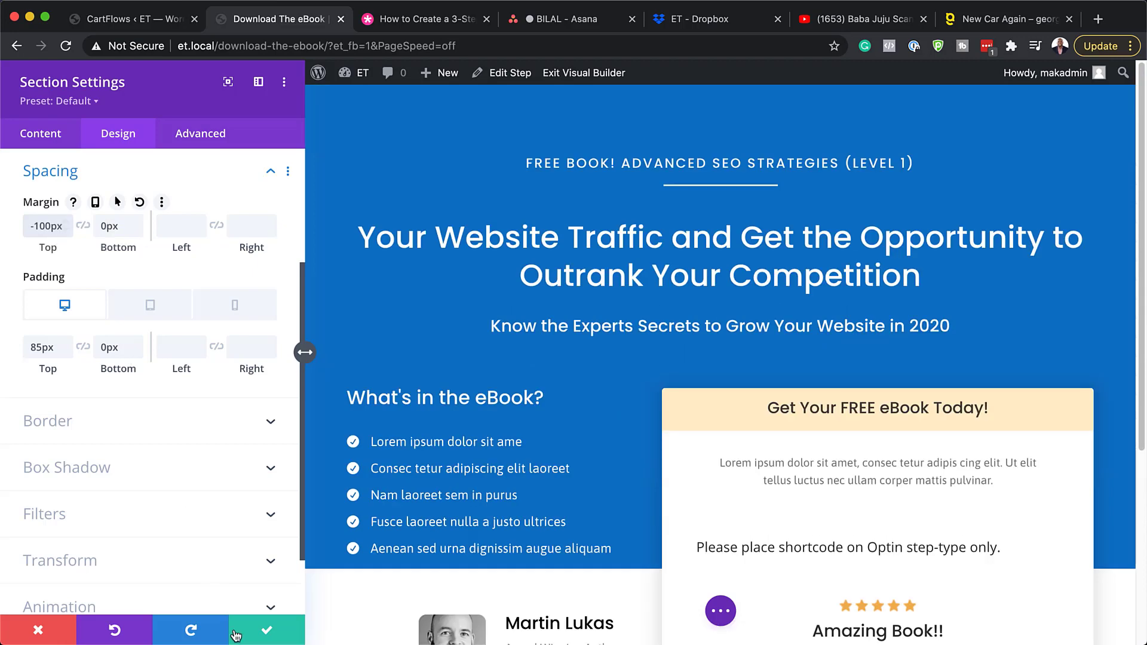
left_click(267, 632)
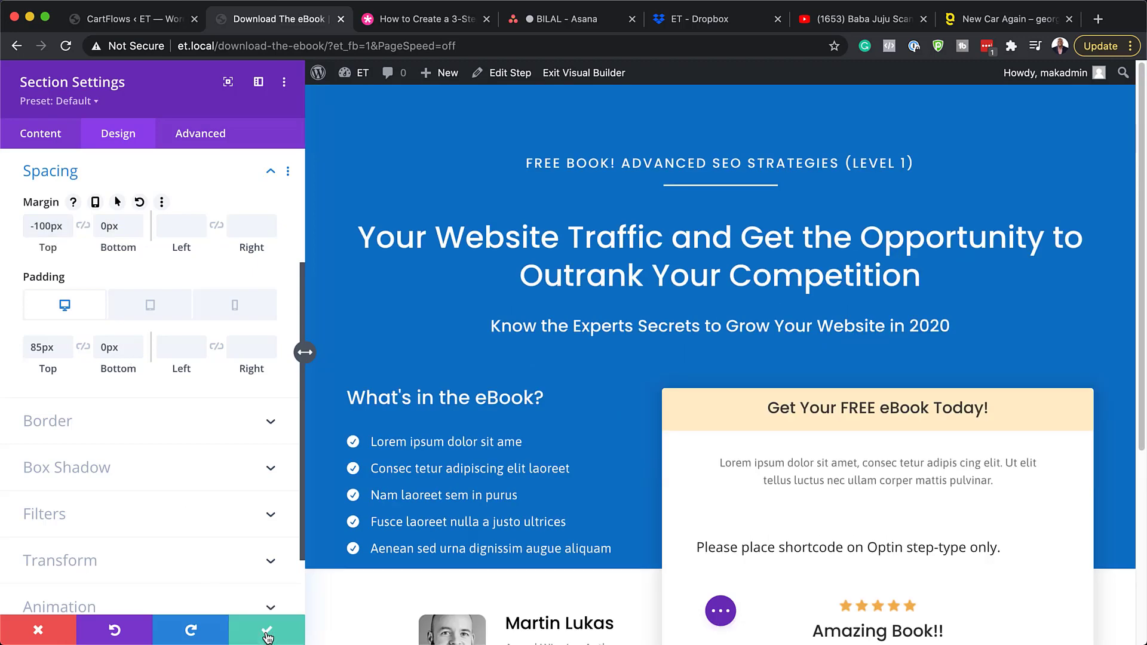
Save the edited Download The eBook page in the Divi Builder.
scroll(587, 270, "down", 2)
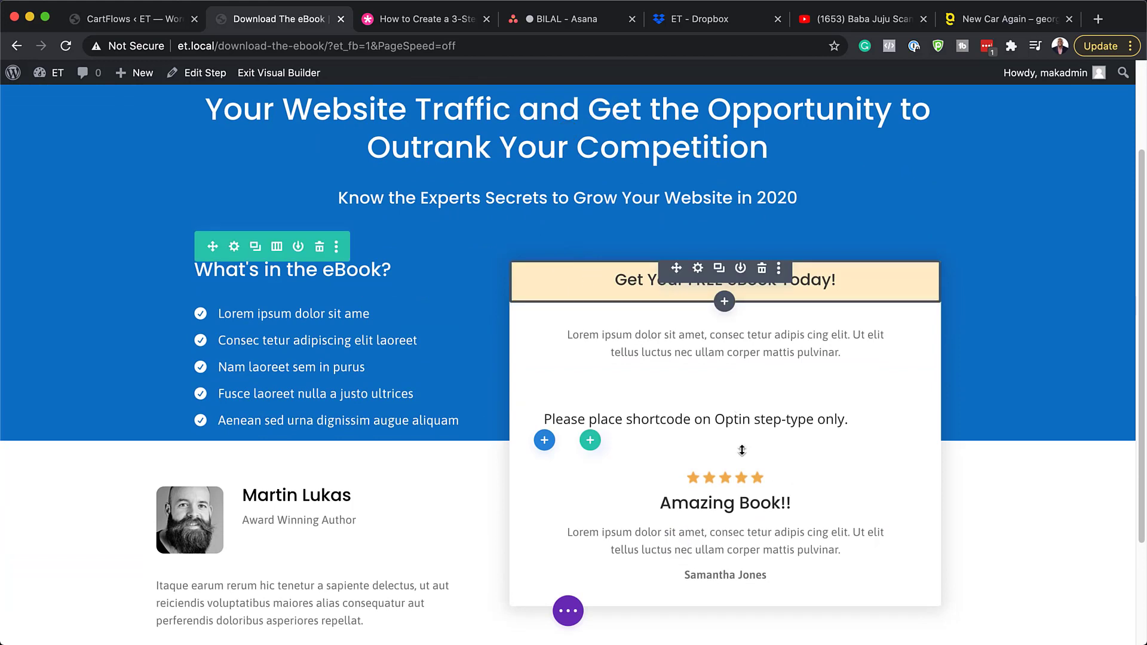
scroll(717, 496, "down", 1)
scroll(711, 488, "down", 1)
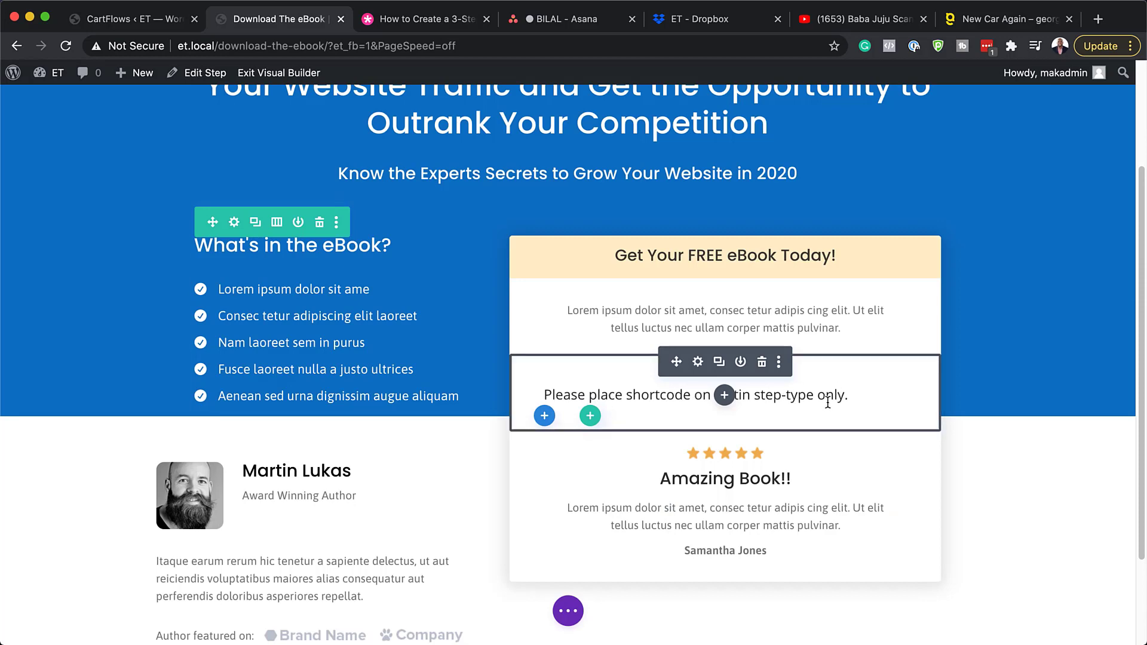
scroll(717, 430, "down", 5)
scroll(591, 538, "up", 1)
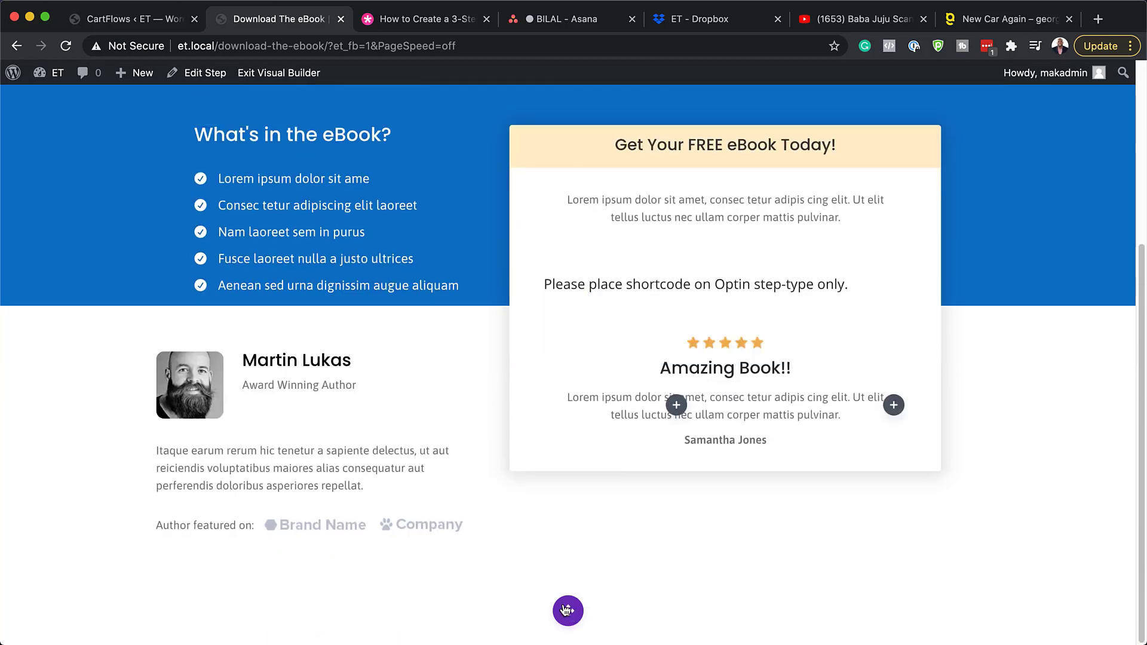
left_click(567, 611)
scroll(1076, 574, "down", 1)
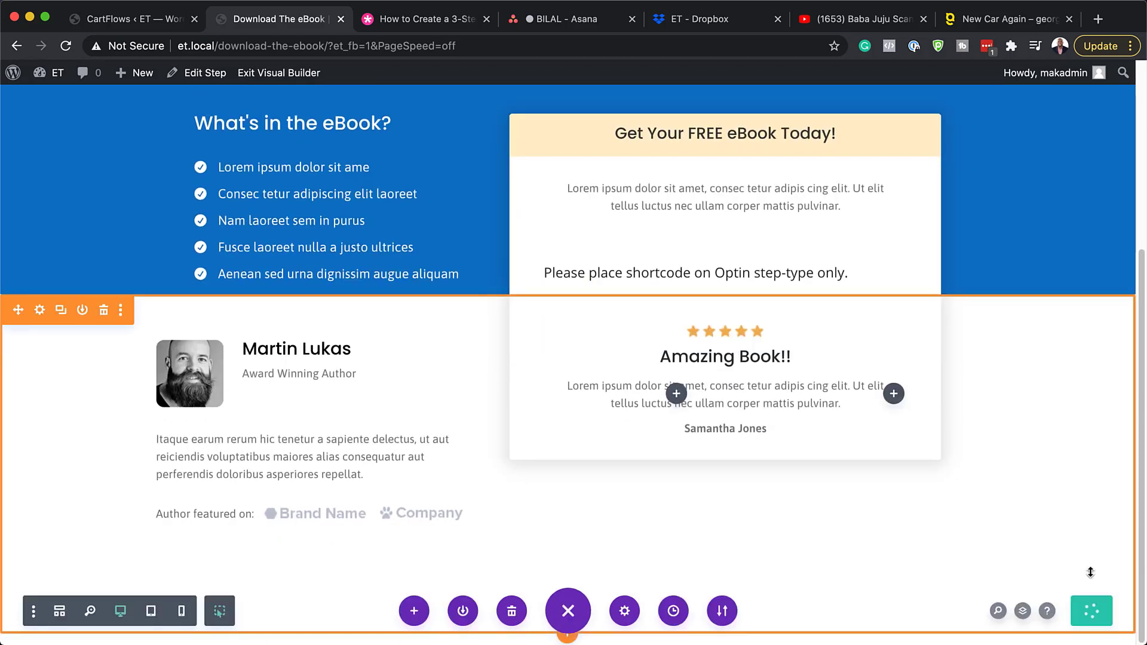
mouse_move(1091, 573)
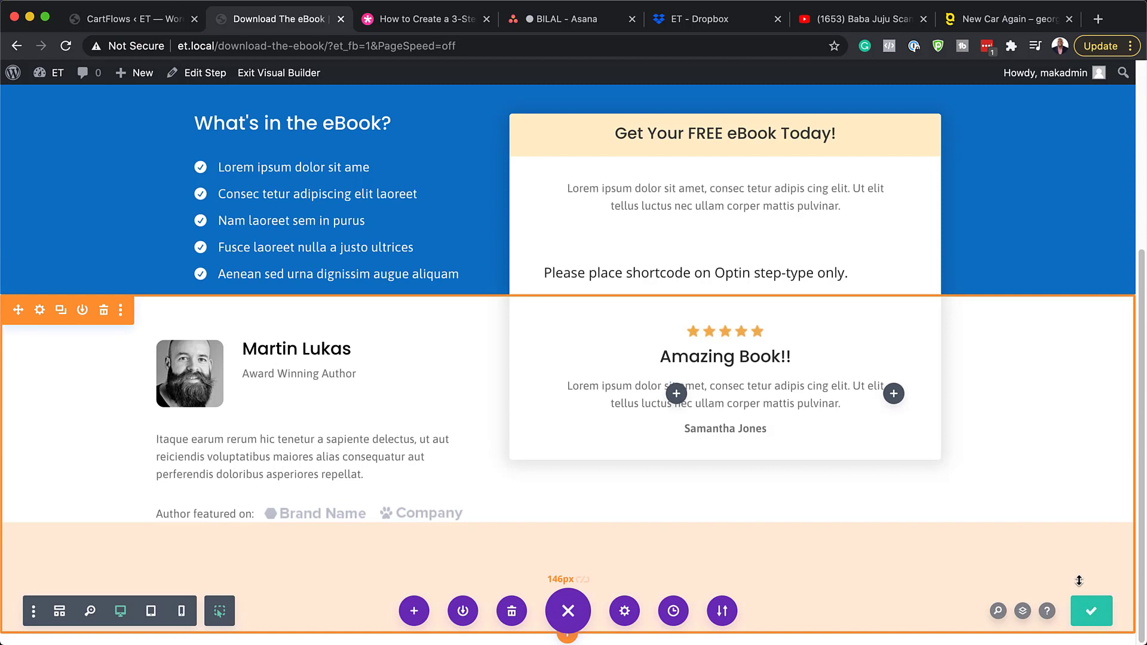
View the live Download The eBook page in a new browser tab and examine its opt-in form fields.
left_click(286, 74, "super")
left_click(369, 19)
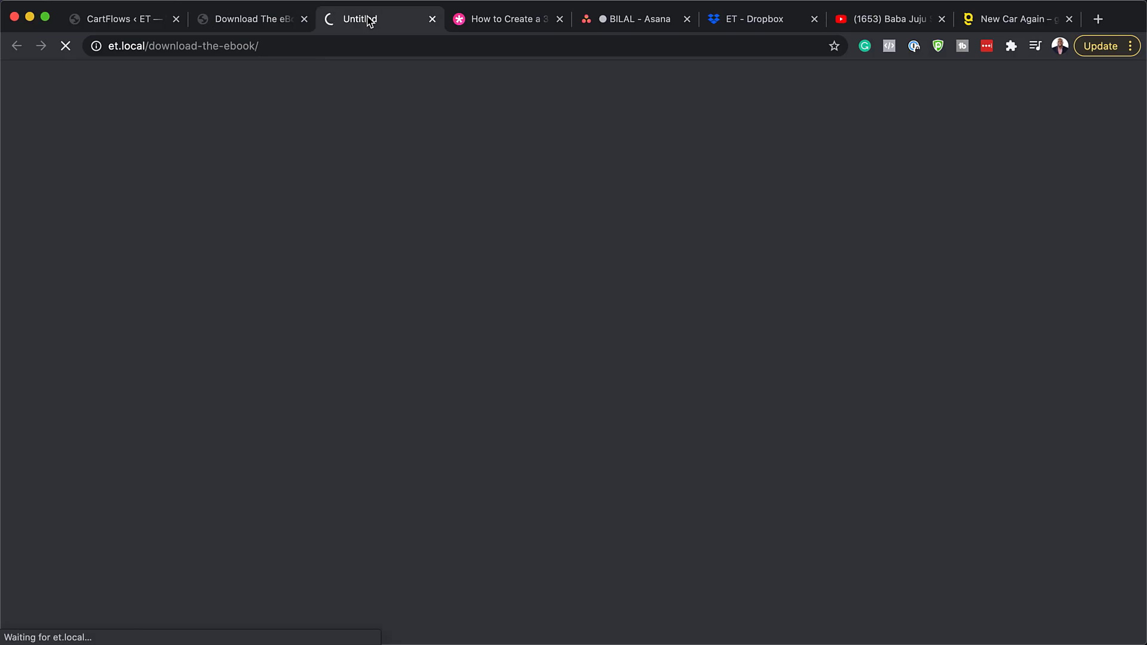
scroll(382, 257, "down", 4)
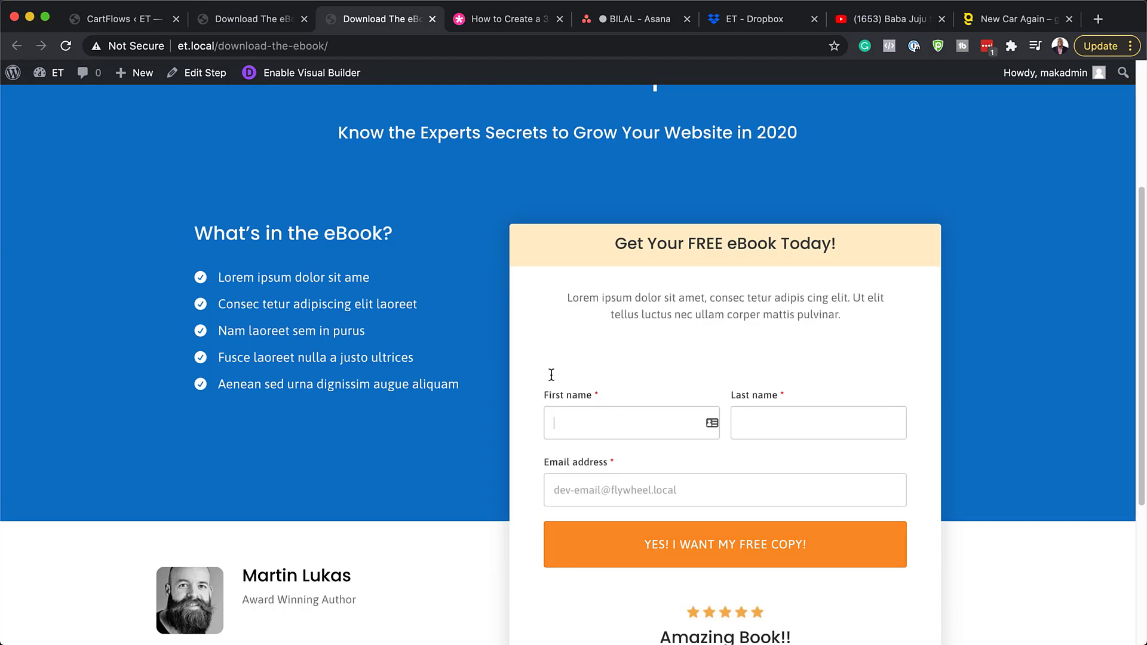
left_click(623, 425)
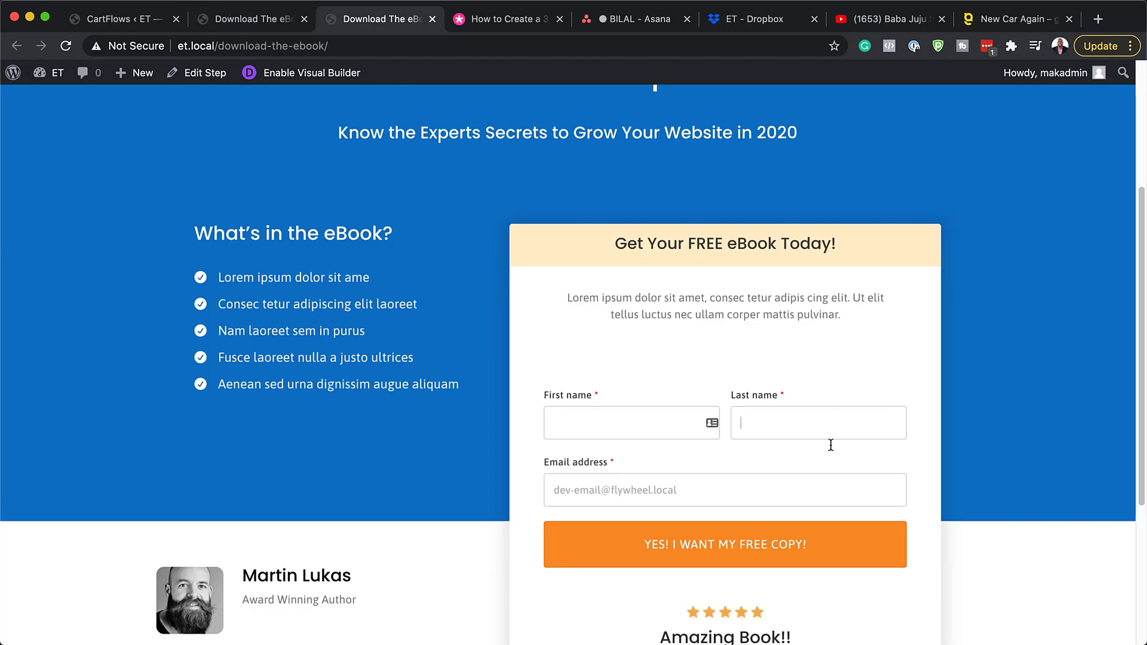
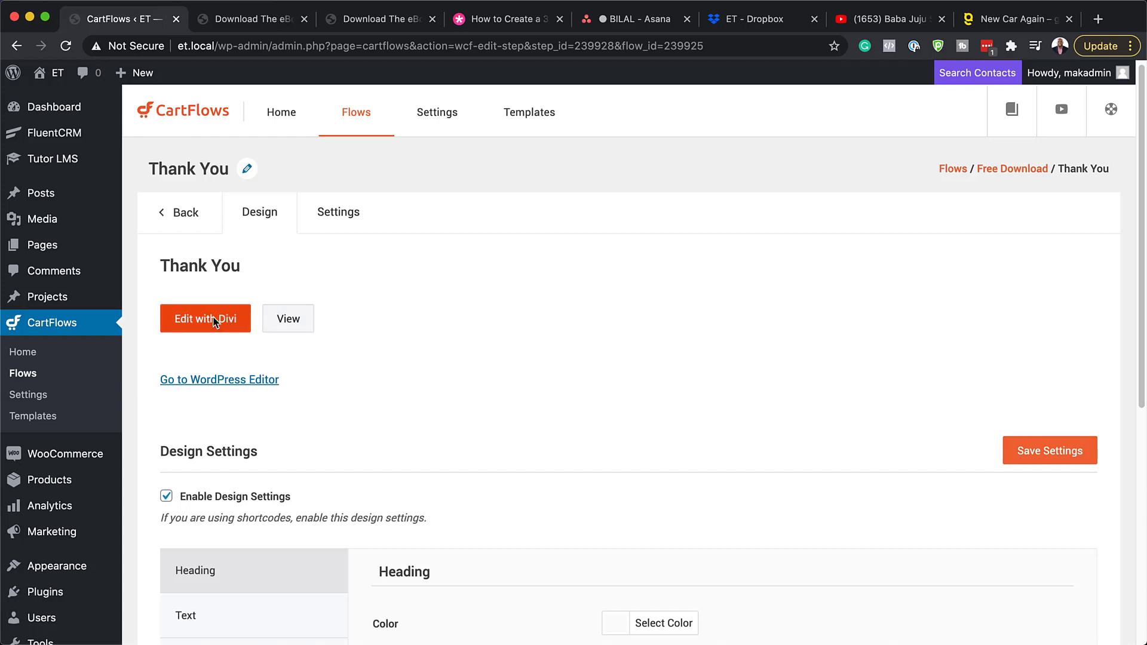
Open the Thank You step in the Divi Builder and open the settings of its hero section.
left_click(213, 319)
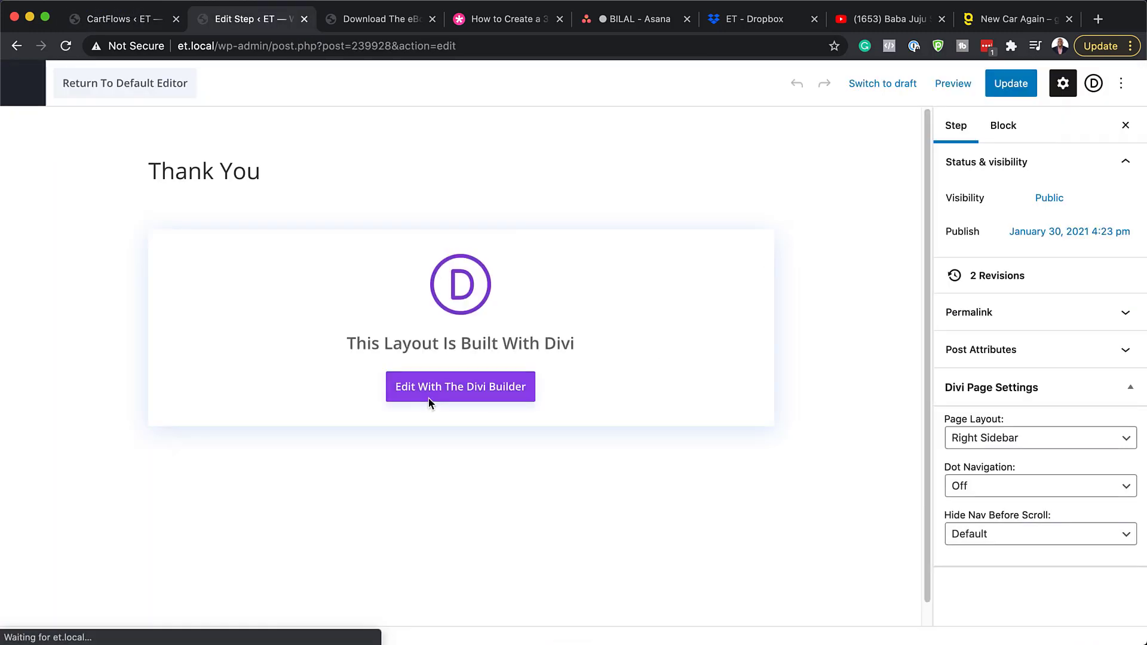
left_click(432, 392)
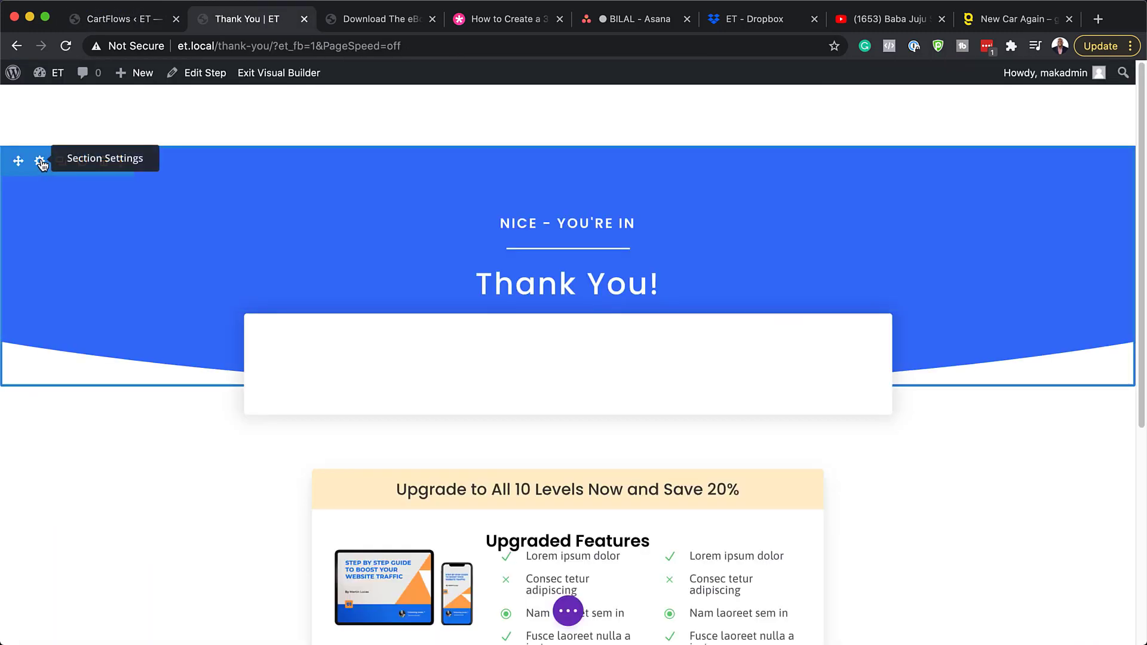
left_click(41, 162)
Set the bottom divider style of the Thank You page's hero section to None.
left_click(139, 141)
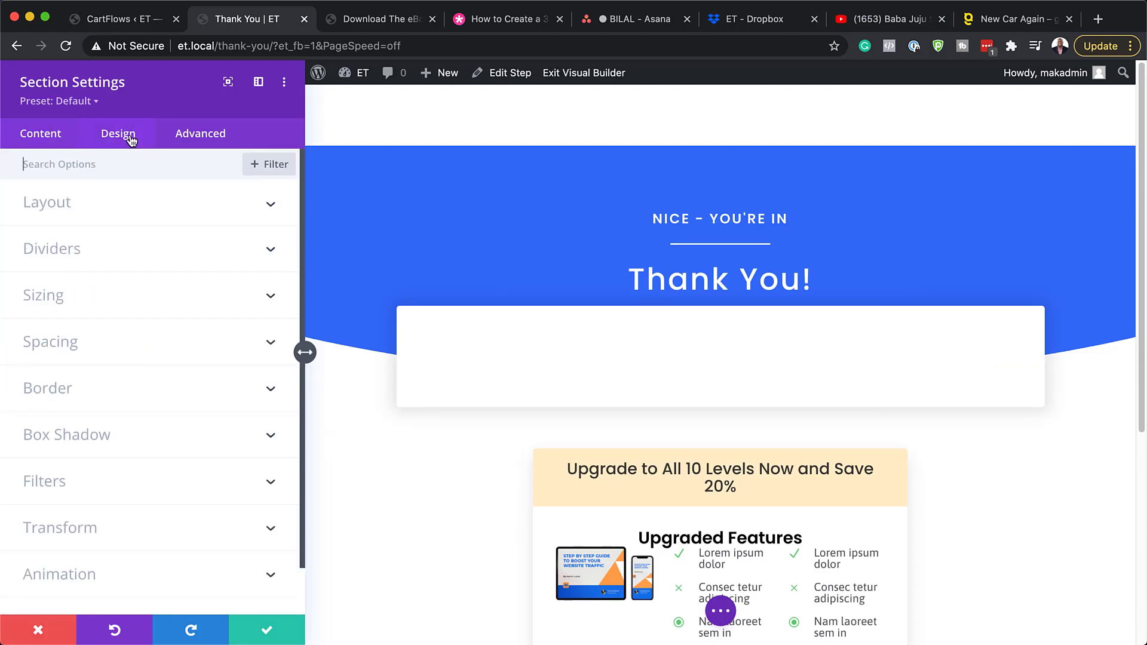
left_click(95, 250)
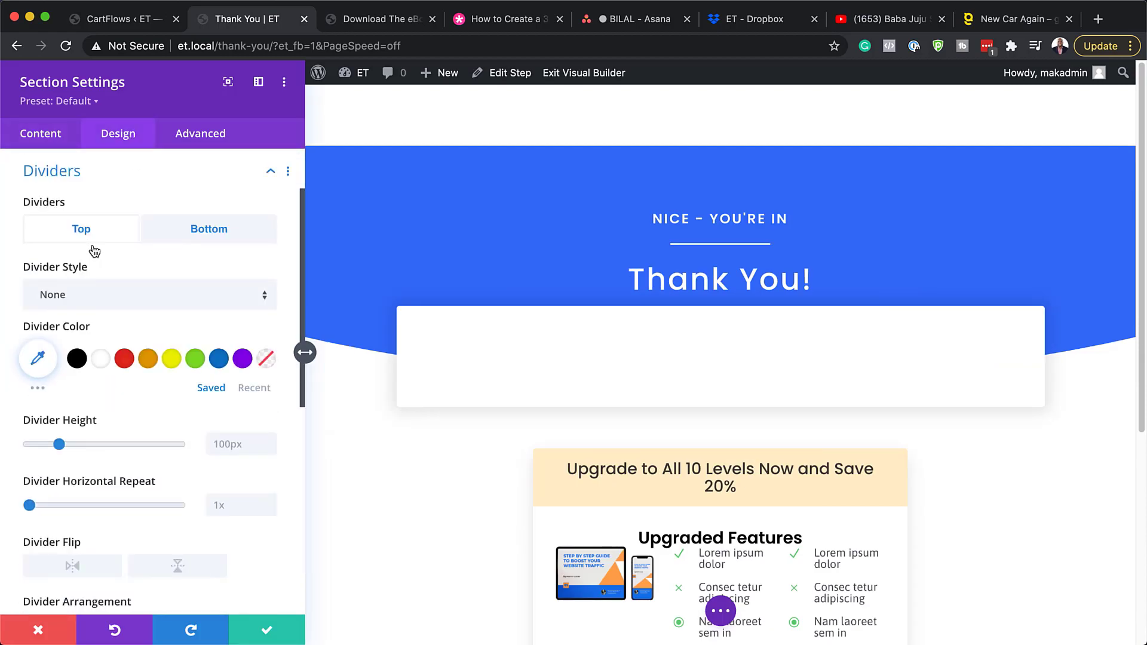
left_click(207, 229)
left_click(263, 297)
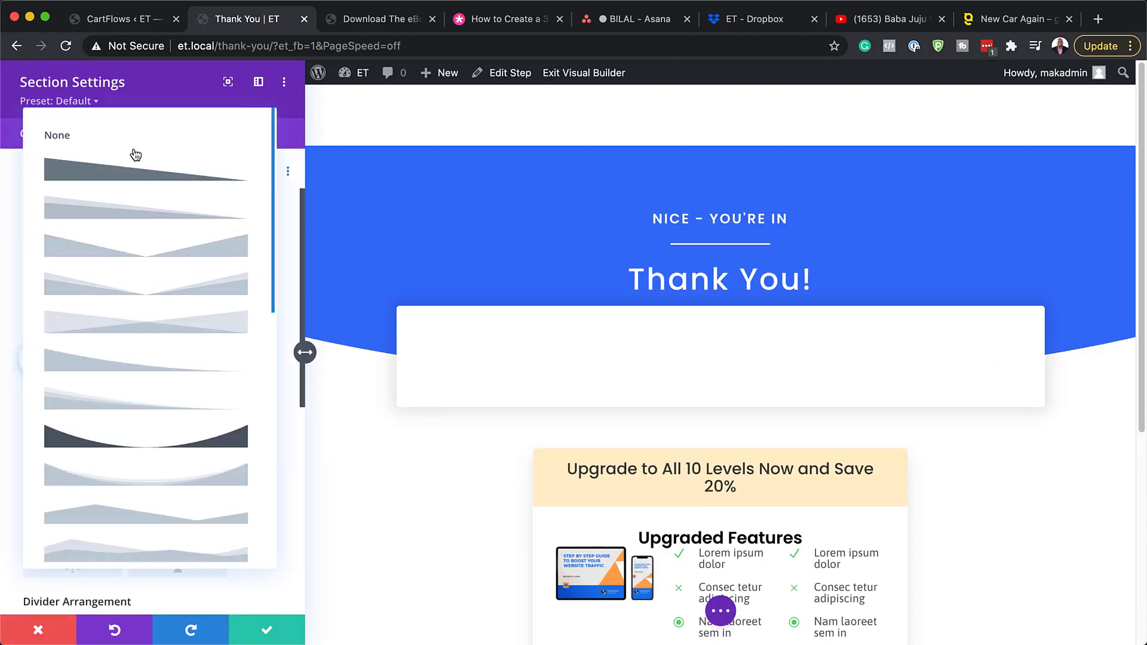
left_click(128, 136)
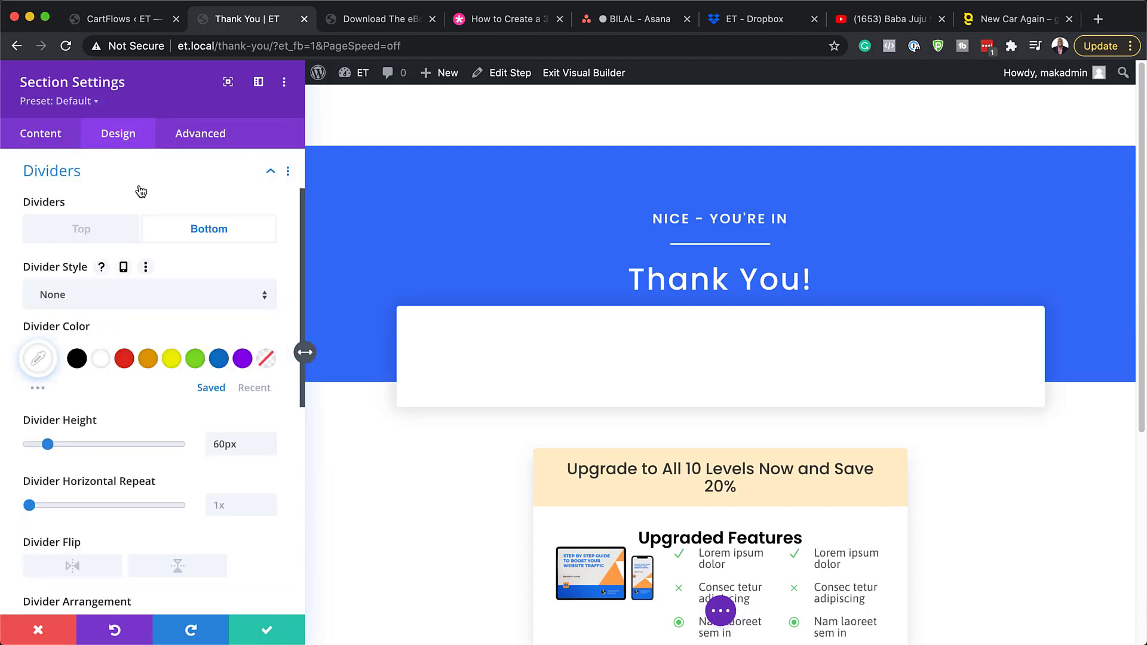
Confirm the divider change and set the top margin of the Thank You page's hero section to -80.
left_click(267, 631)
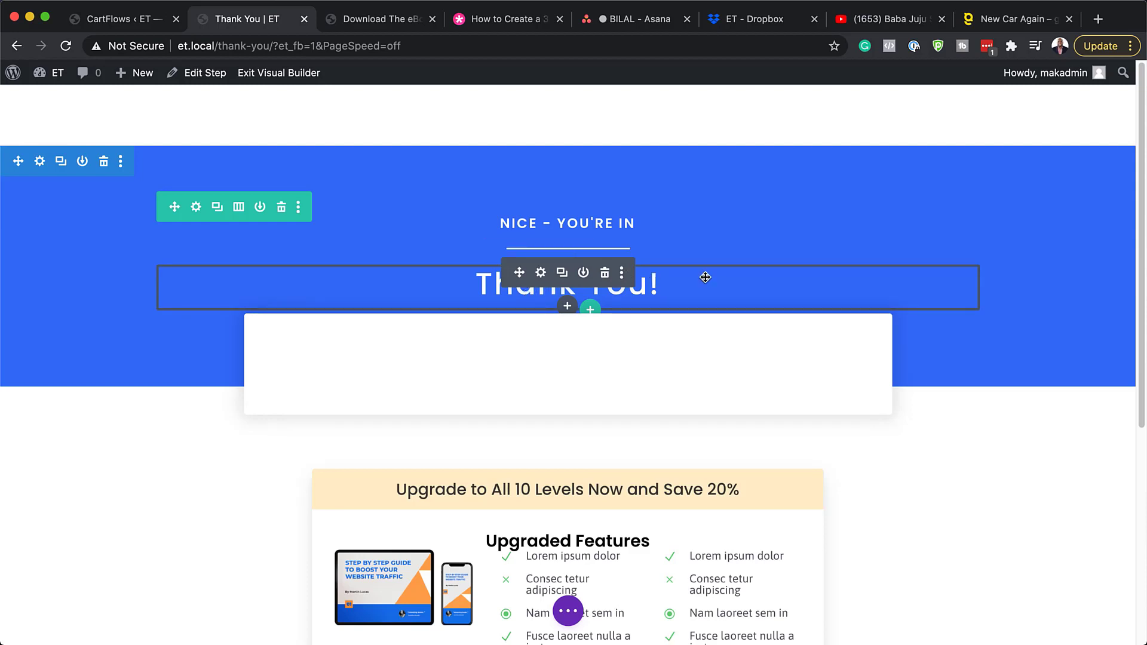
left_click(40, 161)
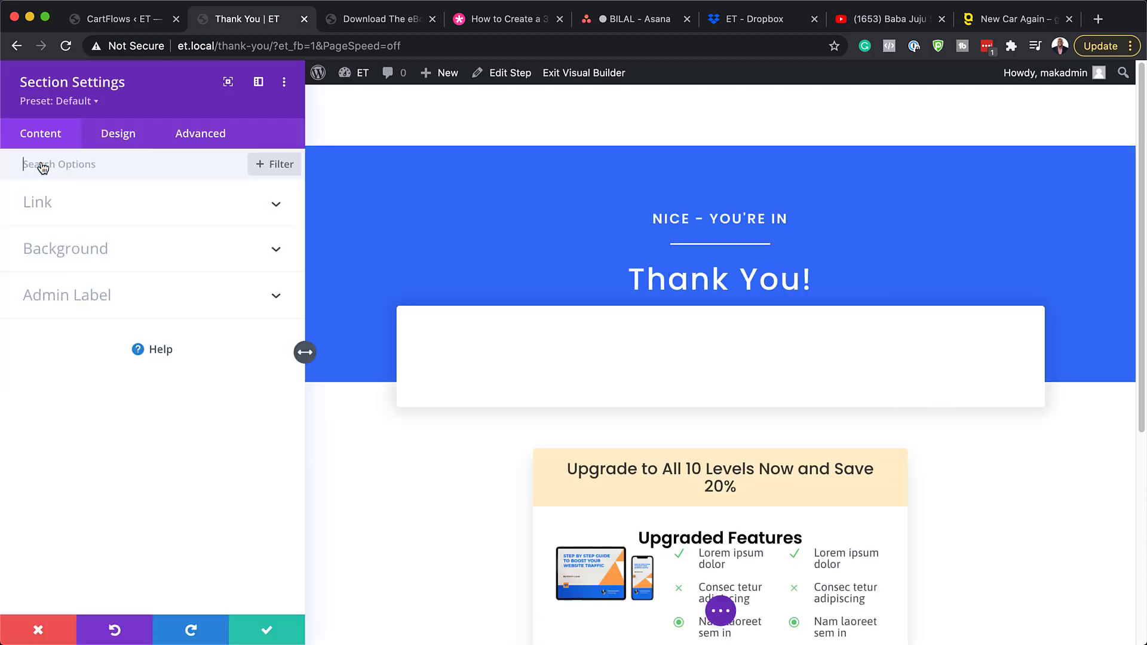
left_click(133, 136)
left_click(66, 341)
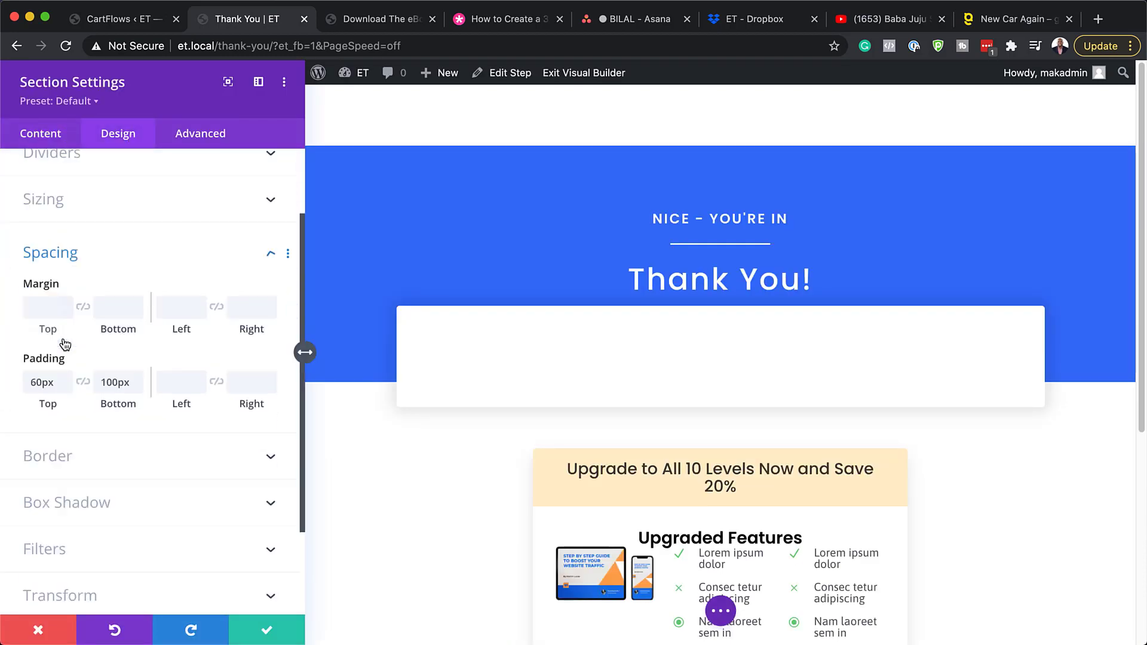
left_click(51, 222)
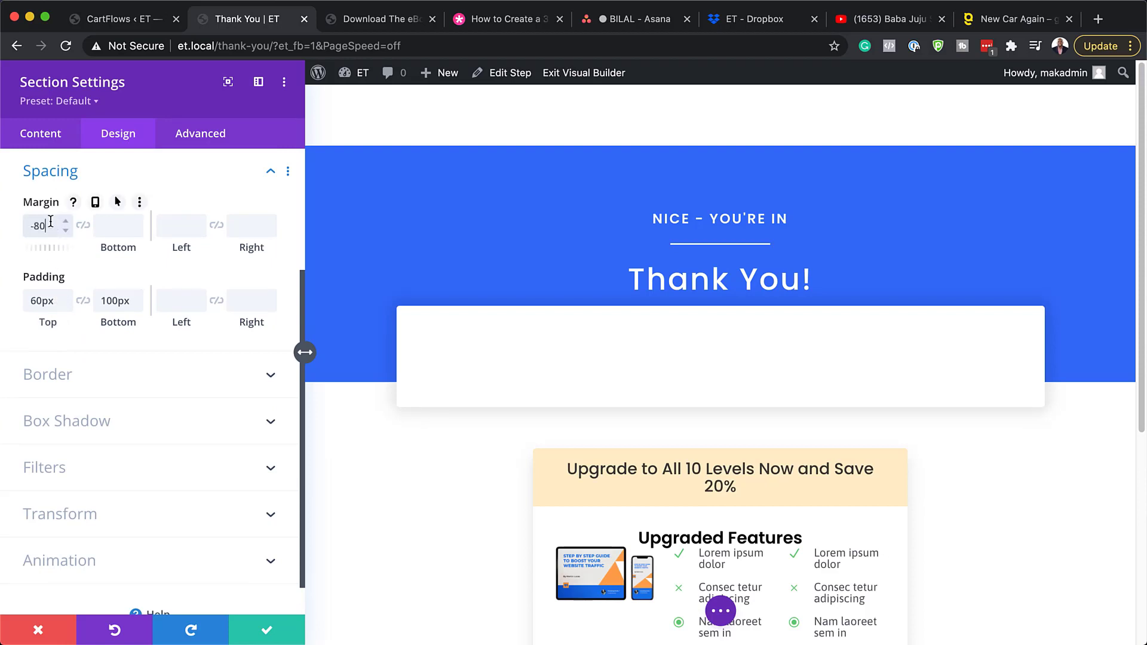
key("Return")
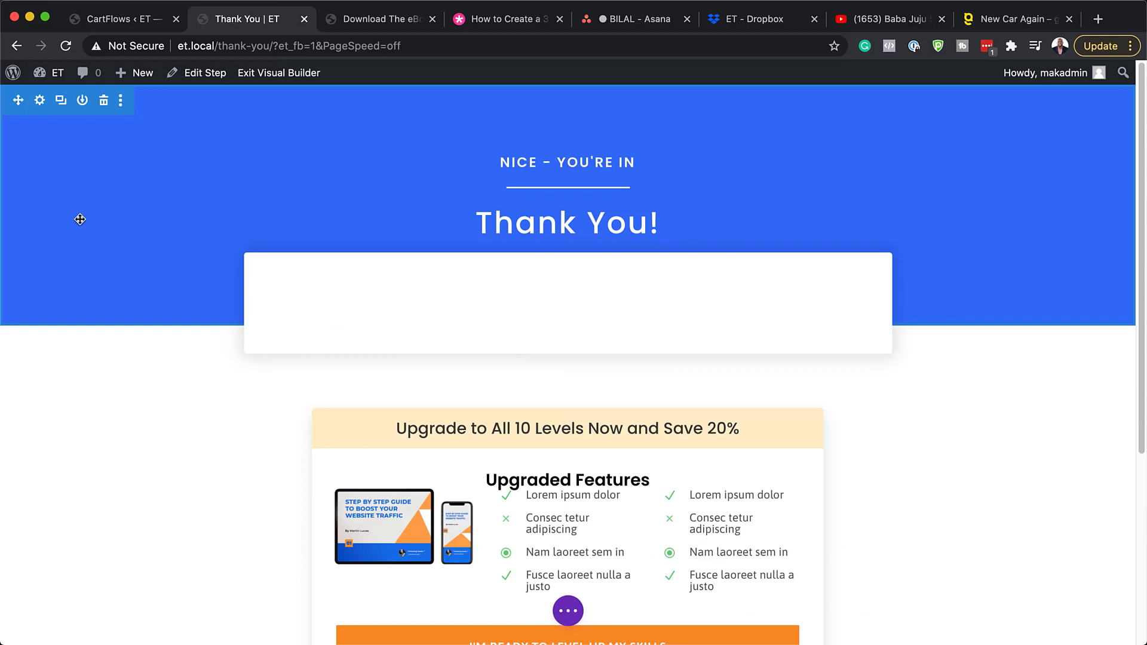
View the live Thank You page in a new browser tab and examine its hero, upgrade offer and Follow Us sections.
scroll(352, 402, "down", 2)
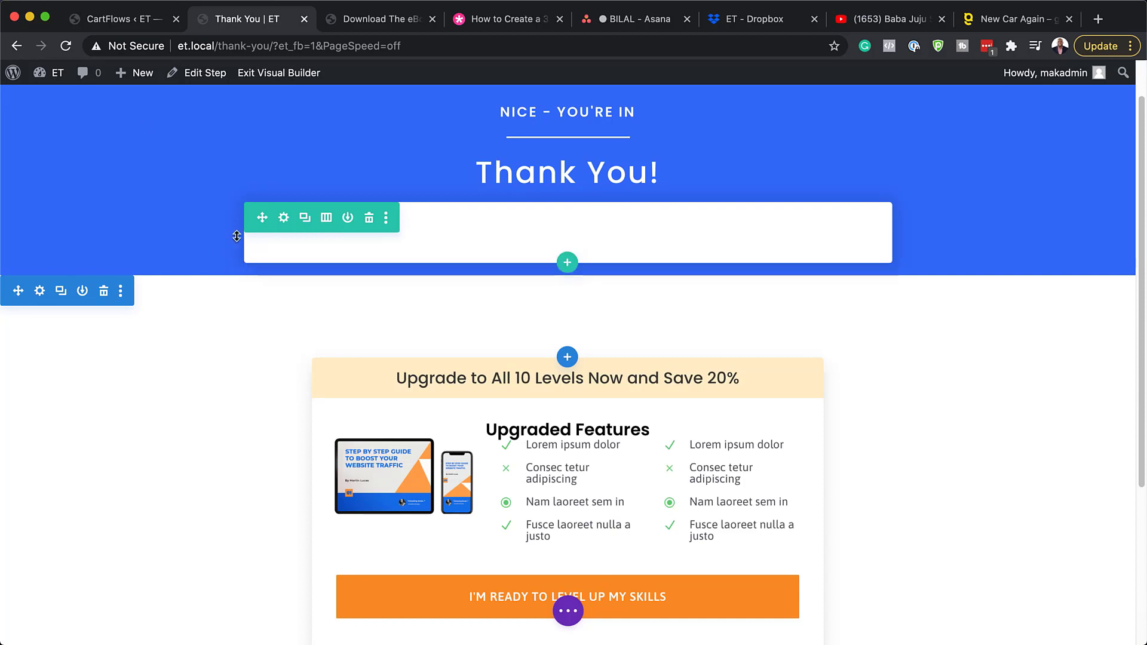
scroll(251, 359, "down", 6)
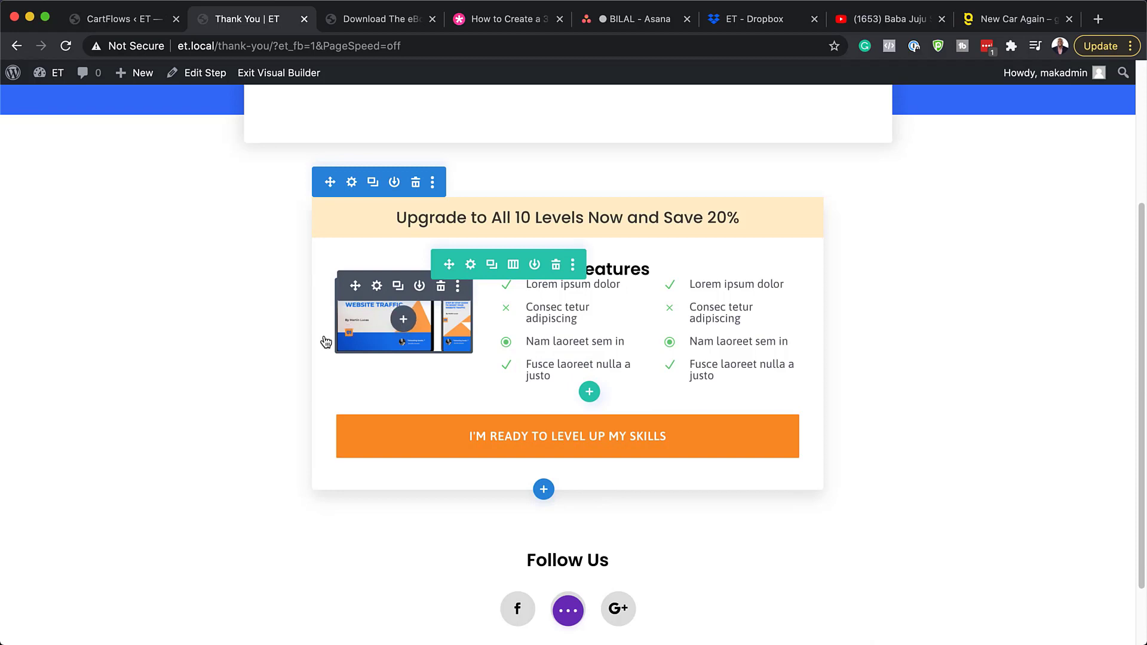
left_click(287, 78, "super")
left_click(353, 27)
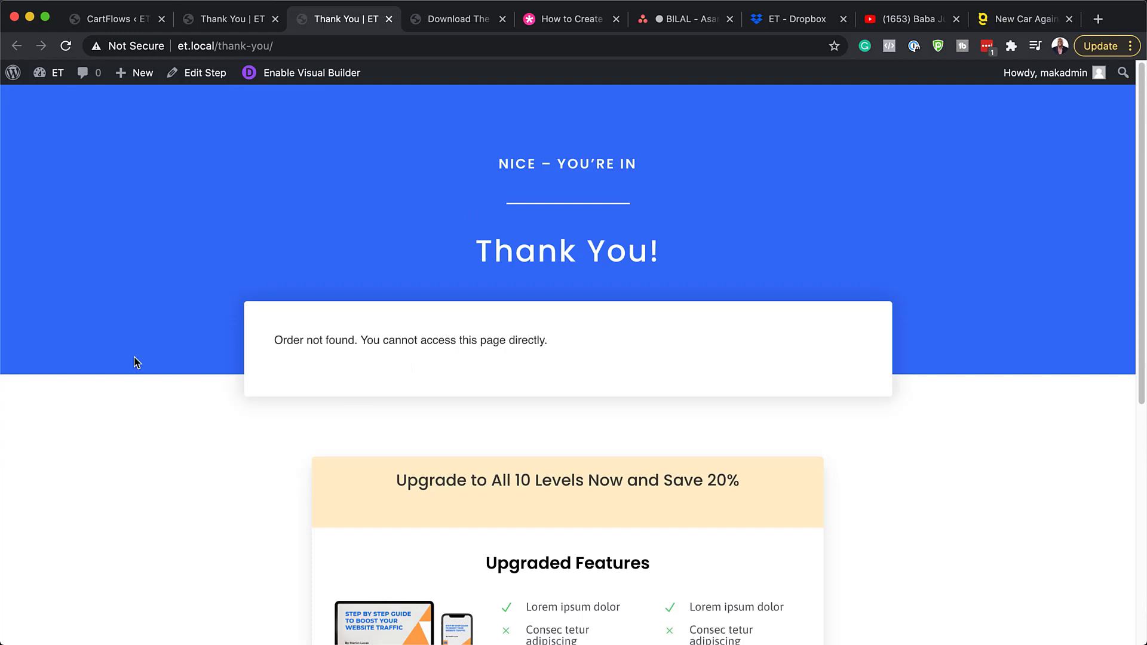
scroll(202, 364, "down", 5)
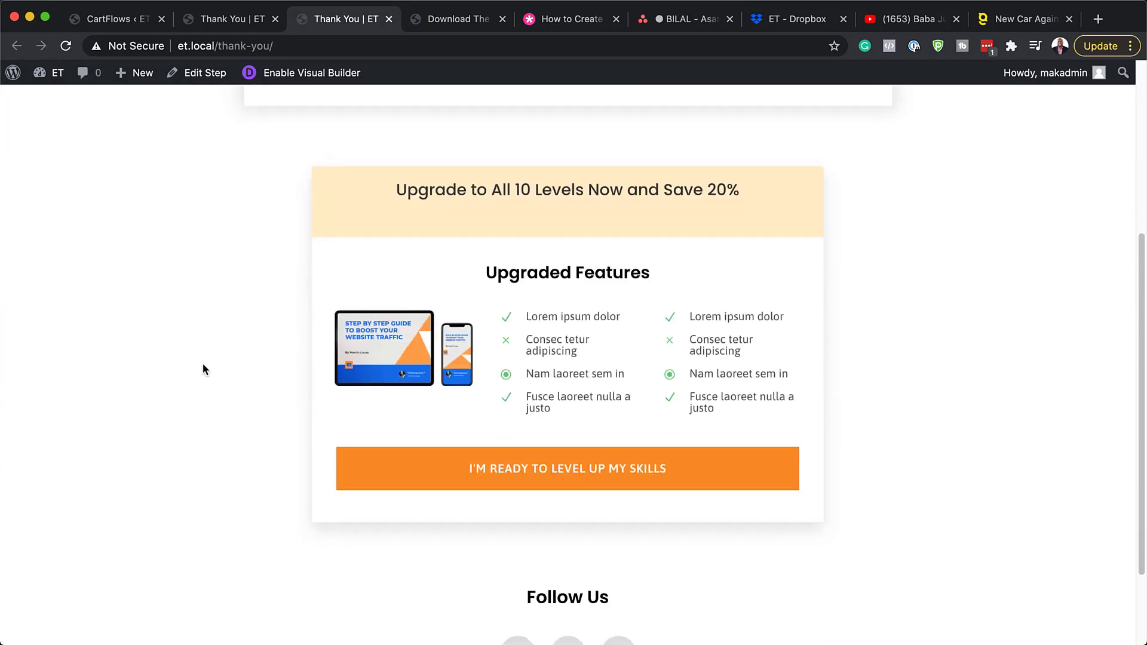
scroll(203, 368, "down", 2)
scroll(205, 363, "up", 7)
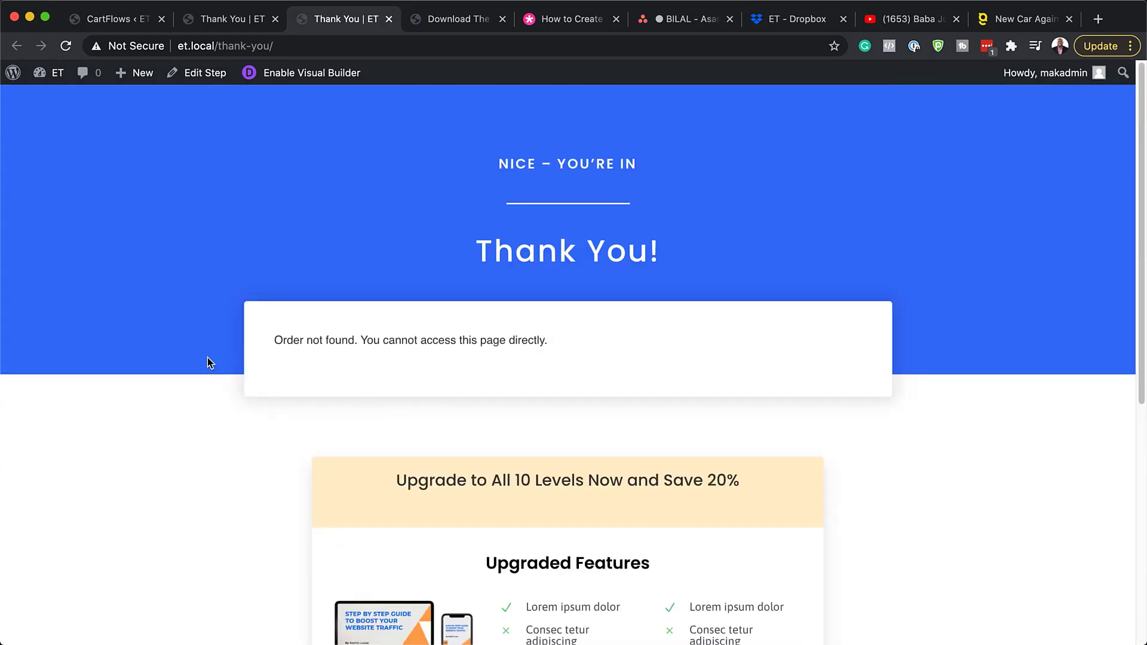
scroll(585, 365, "down", 7)
scroll(586, 365, "up", 7)
Return to the steps of the Free Download flow in CartFlows and open the library of ready step templates.
left_click(128, 19)
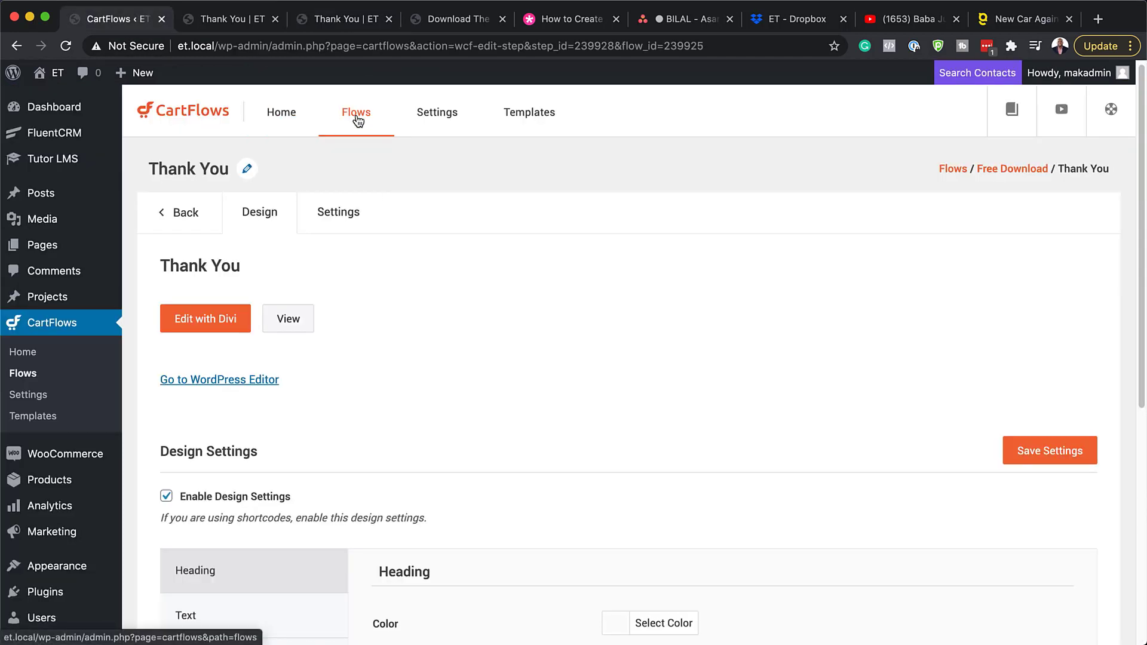
left_click(190, 213)
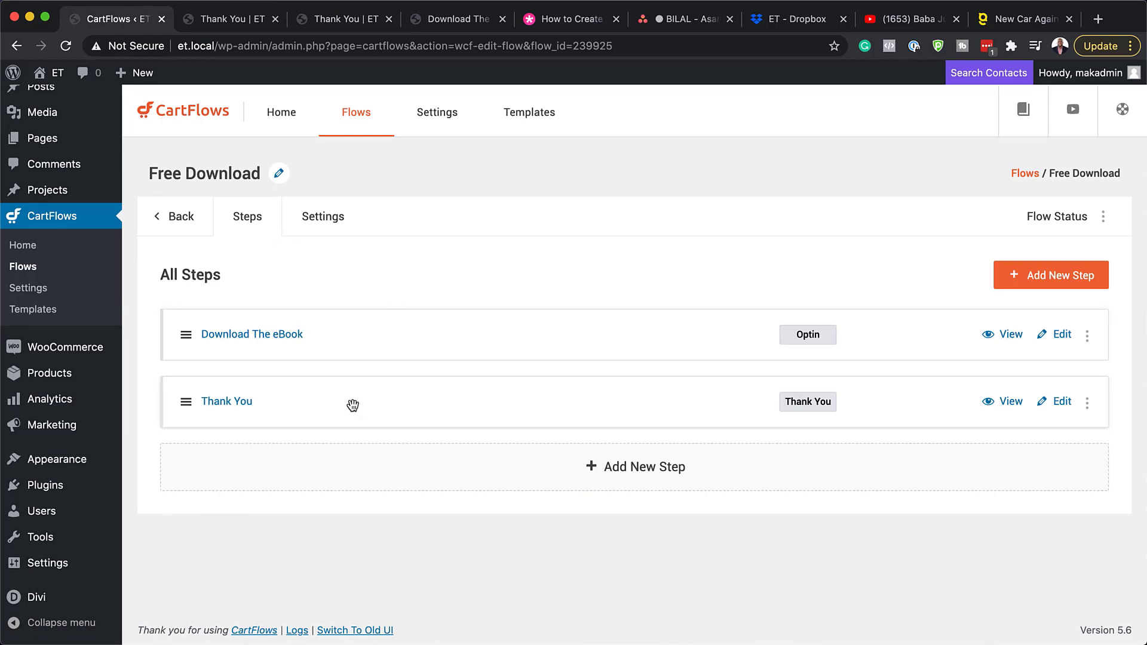
left_click(595, 472)
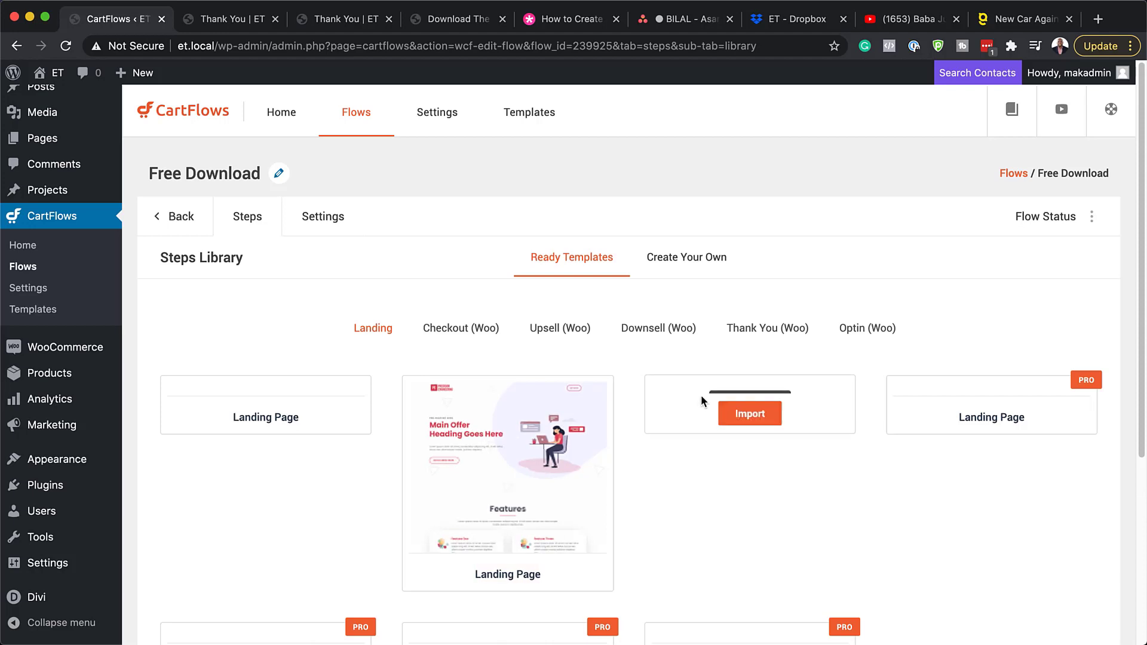
scroll(481, 463, "down", 3)
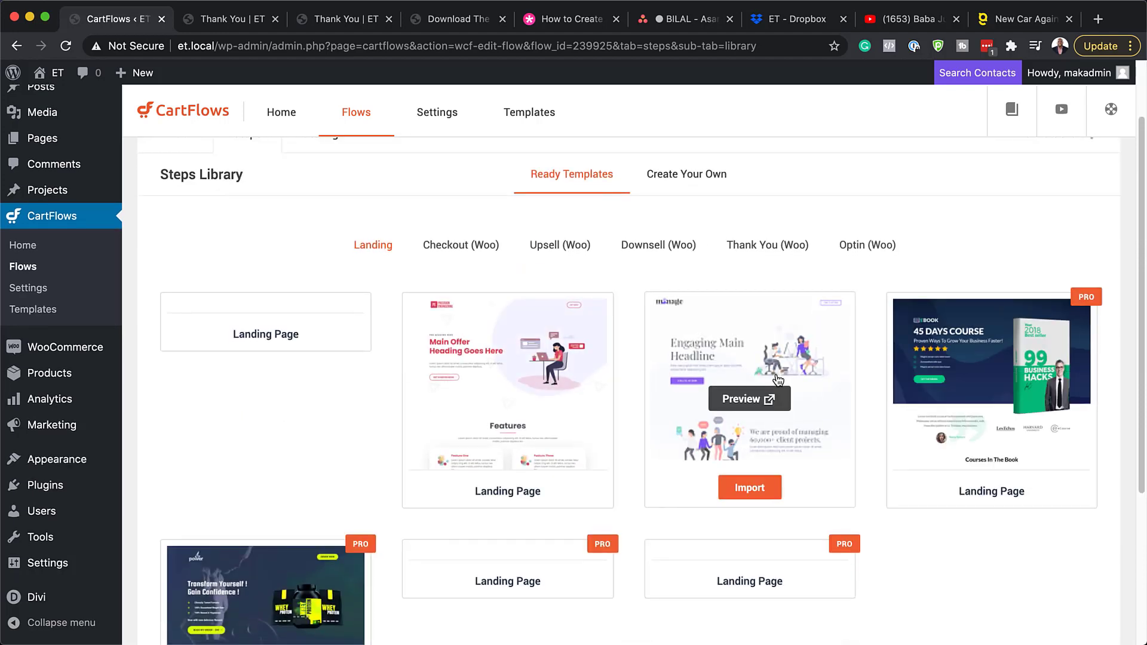
Import the first Checkout (Woo) template into the Free Download flow as a step named Checkout.
left_click(456, 245)
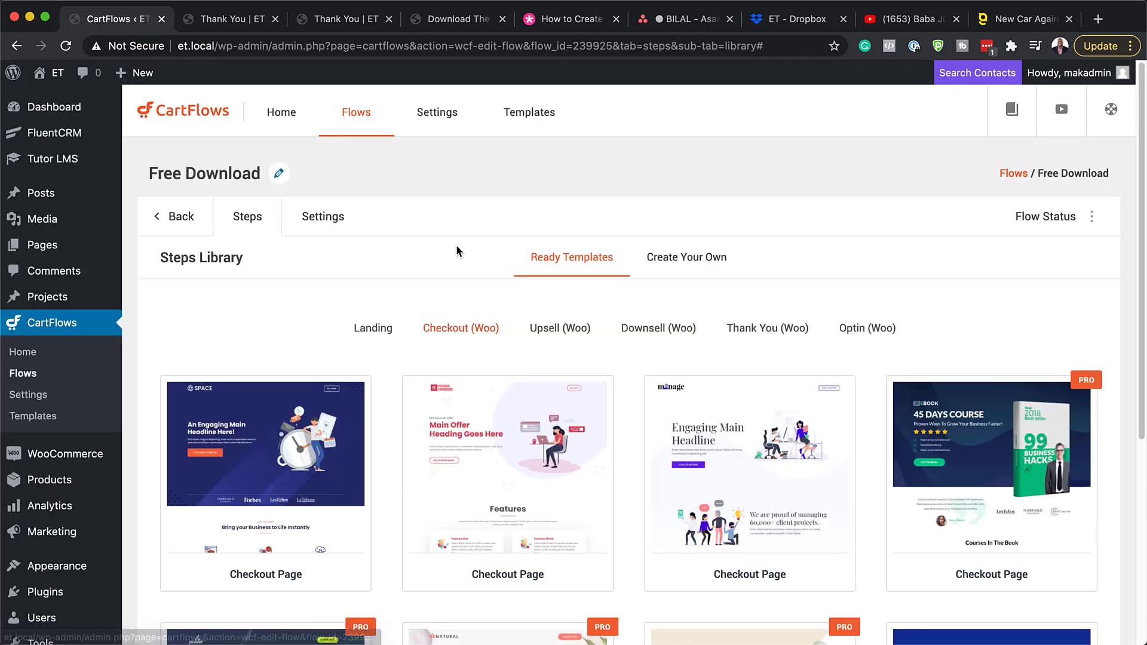
scroll(607, 406, "down", 2)
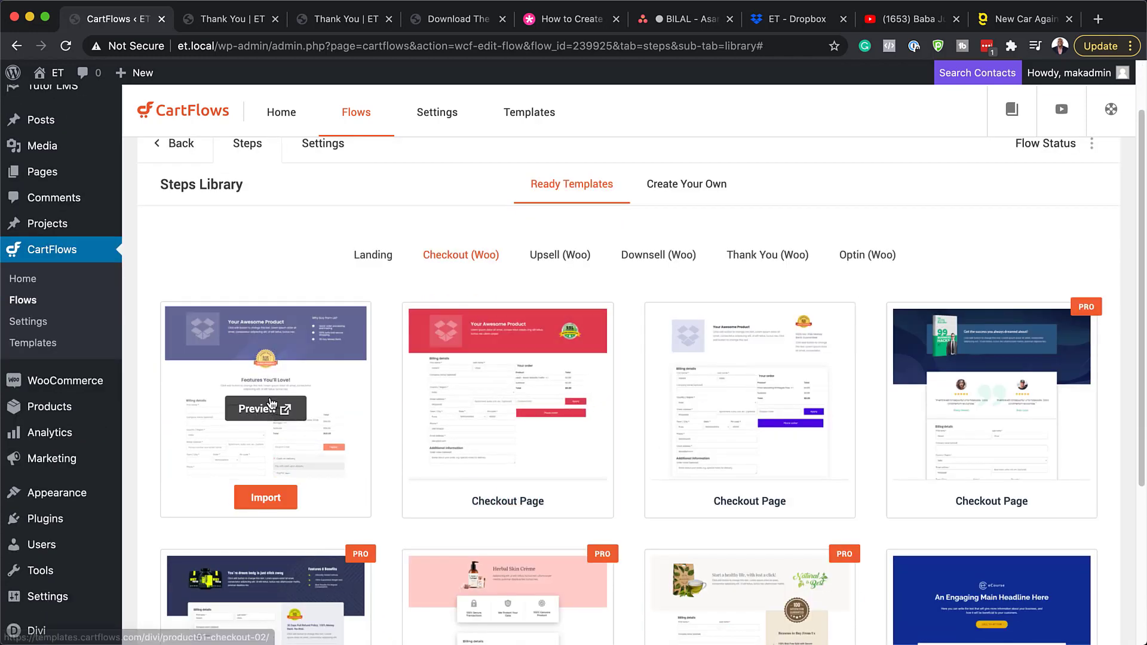
scroll(325, 400, "down", 4)
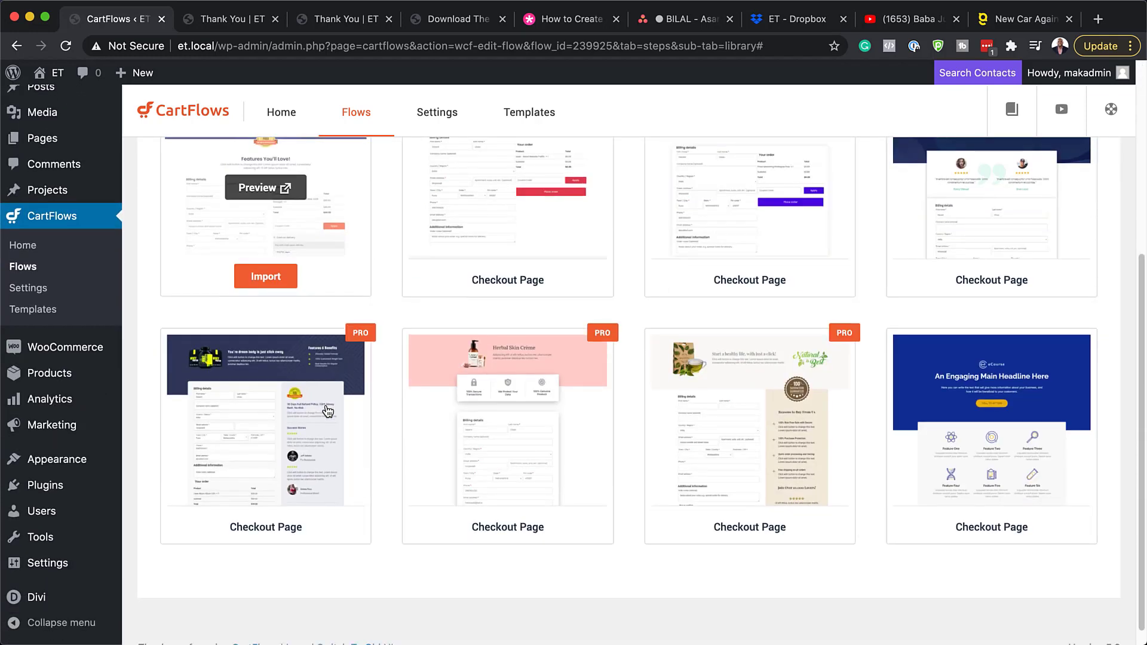
left_click(270, 277)
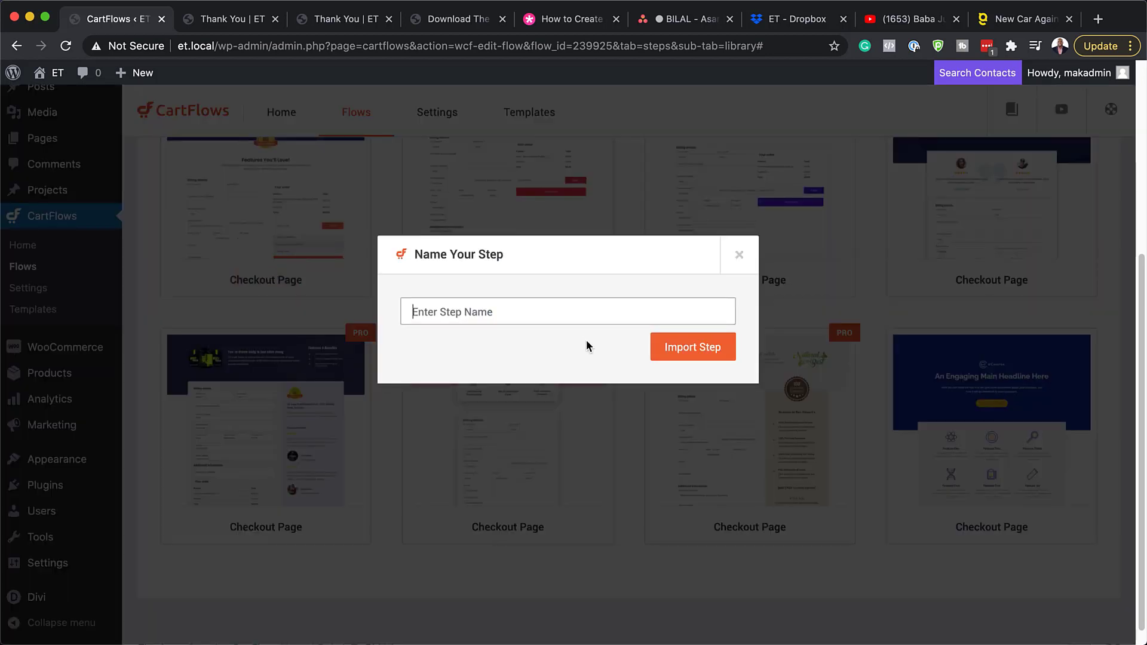
type("Checkout")
left_click(700, 357)
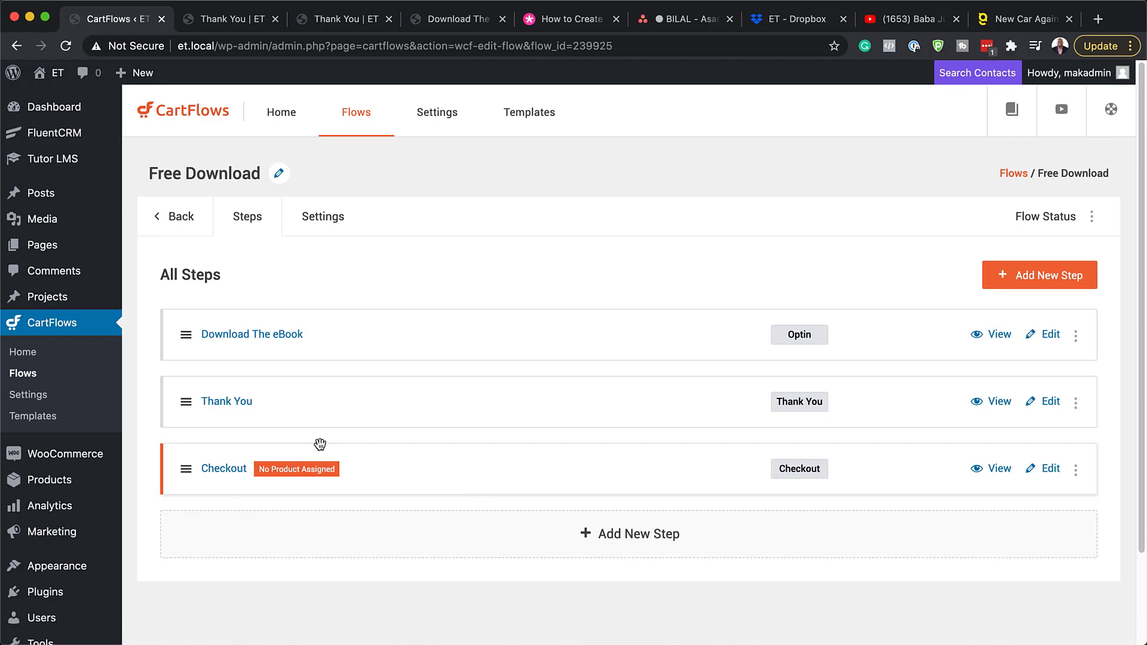
Open the new Checkout step for editing and start creating a product from its product settings.
mouse_move(62, 495)
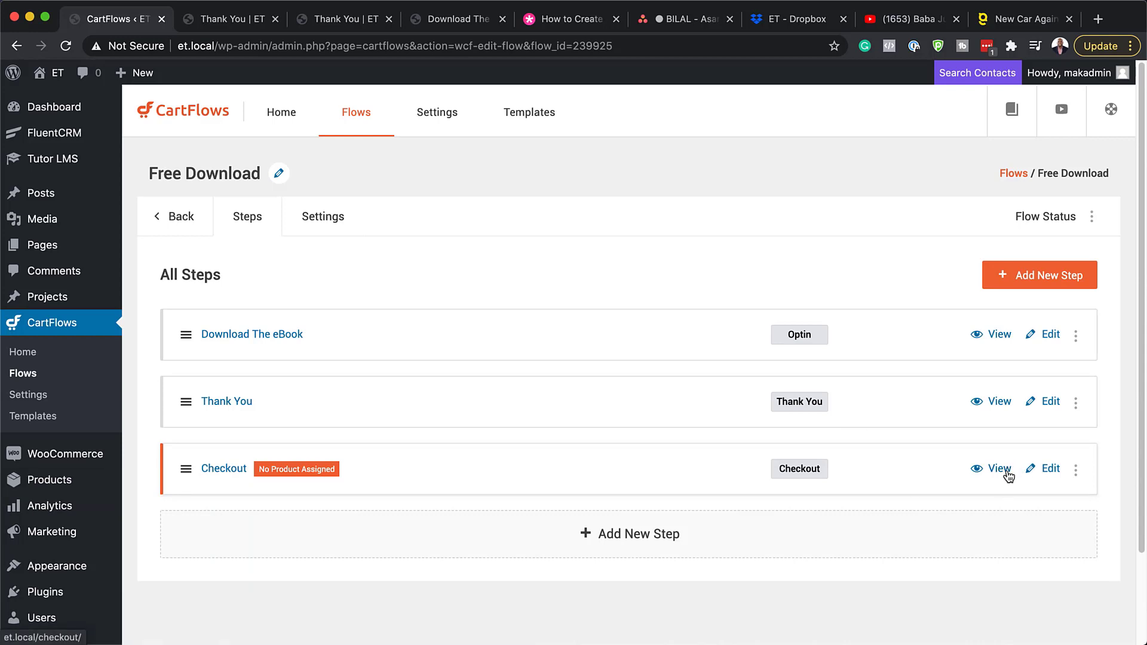
left_click(1058, 473)
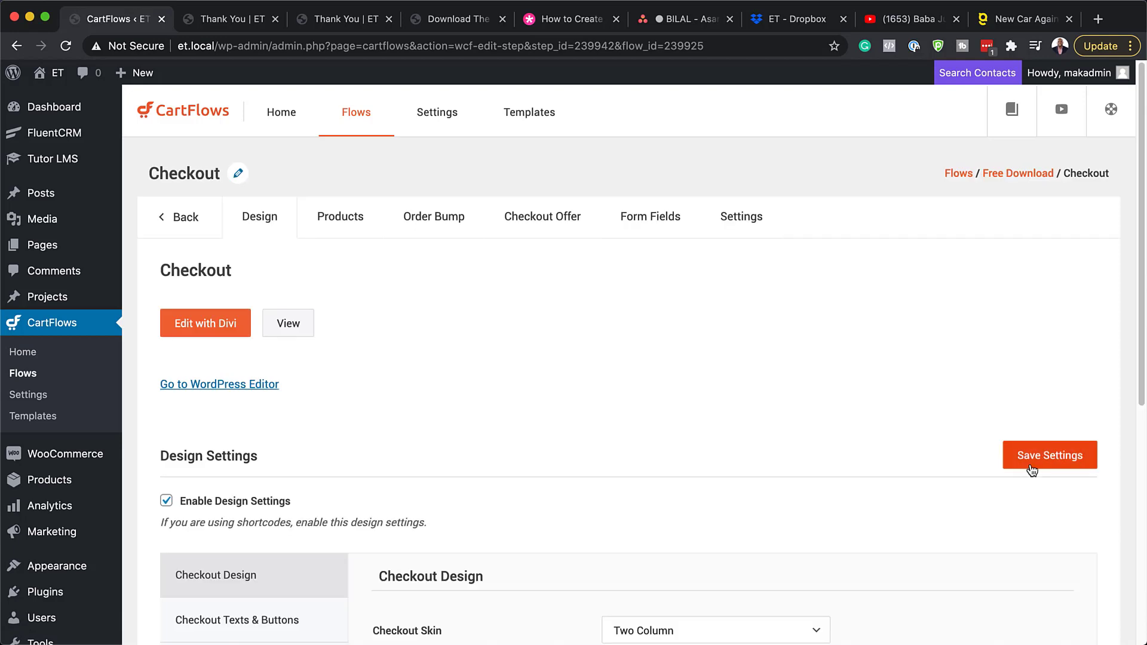
scroll(757, 429, "down", 3)
scroll(758, 429, "up", 3)
scroll(758, 429, "up", 1)
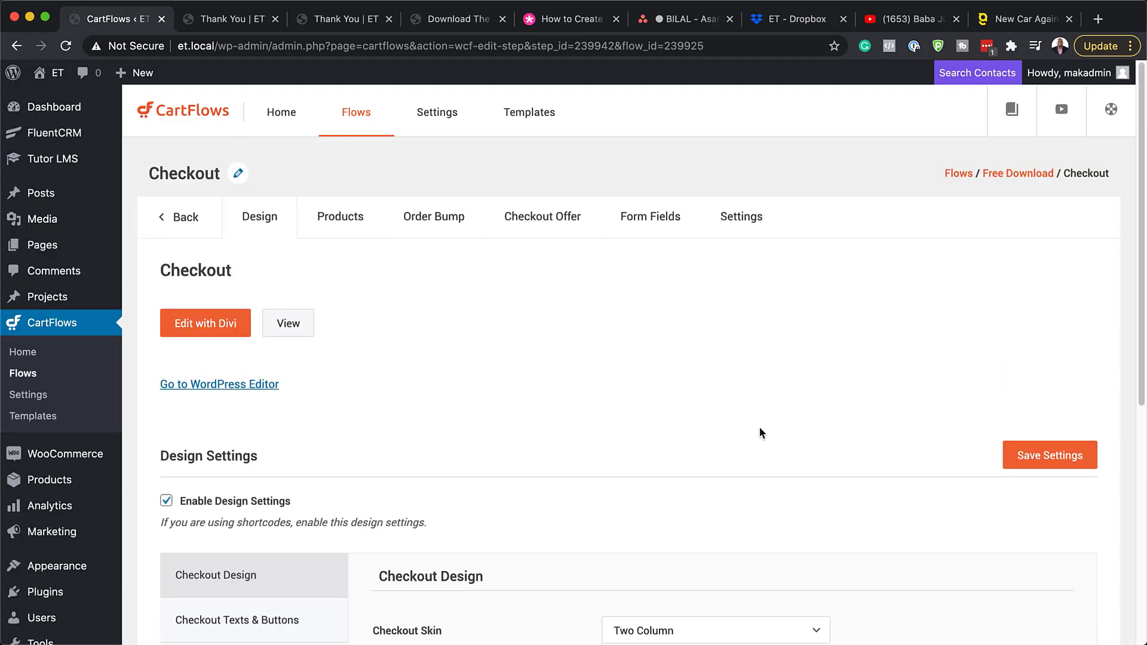
scroll(561, 429, "down", 1)
scroll(427, 268, "up", 1)
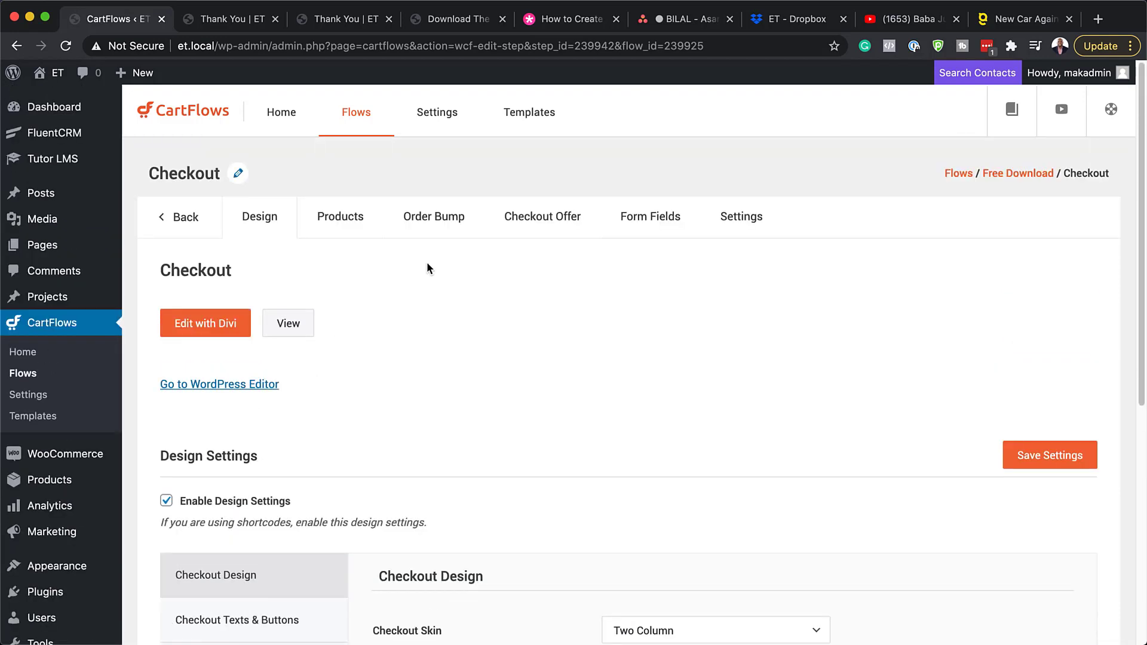
left_click(341, 218)
left_click(350, 345)
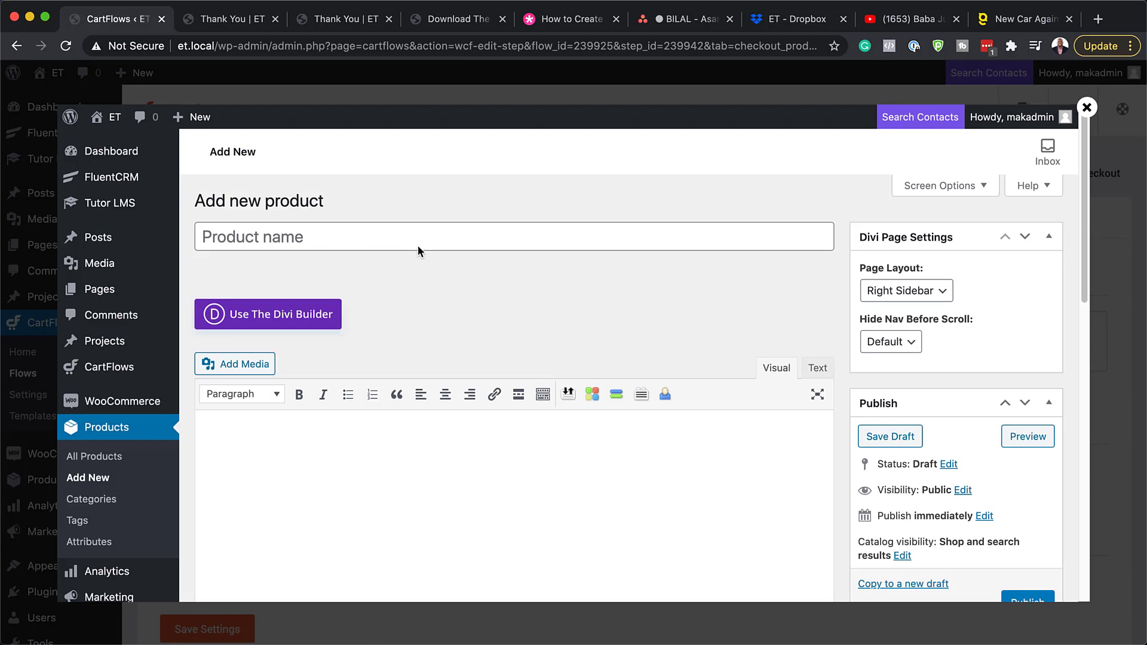
Name the new product Mak Course, set its regular price to £197 and mark it as virtual.
left_click(419, 243)
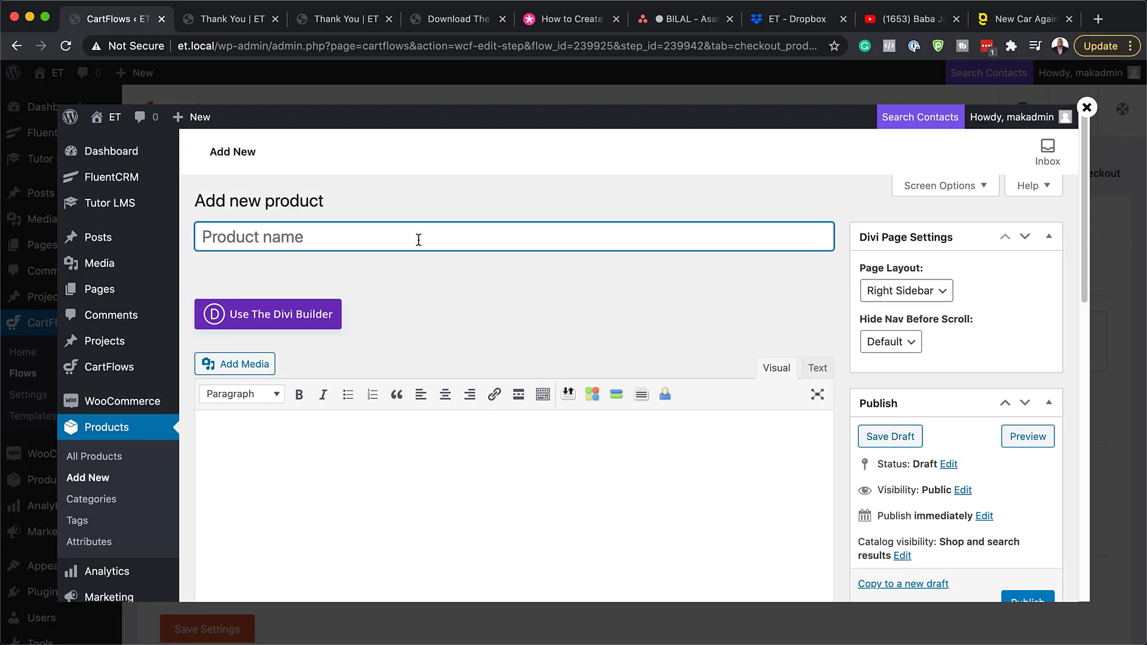
type("Mak Course")
scroll(418, 295, "down", 5)
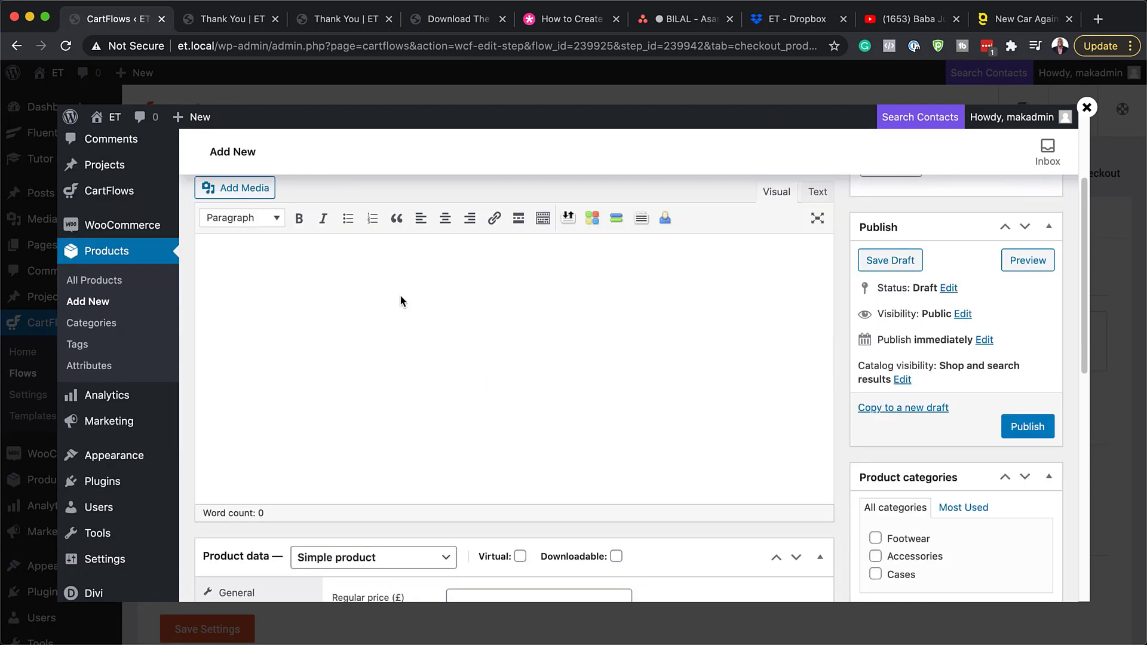
scroll(349, 291, "down", 2)
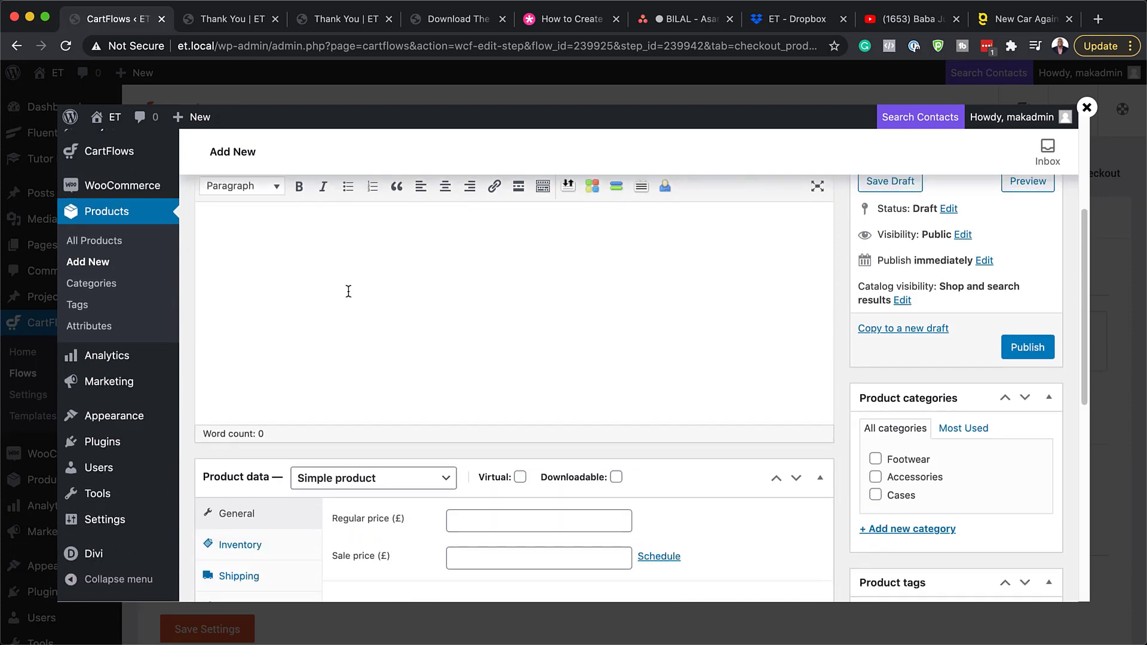
scroll(581, 368, "down", 4)
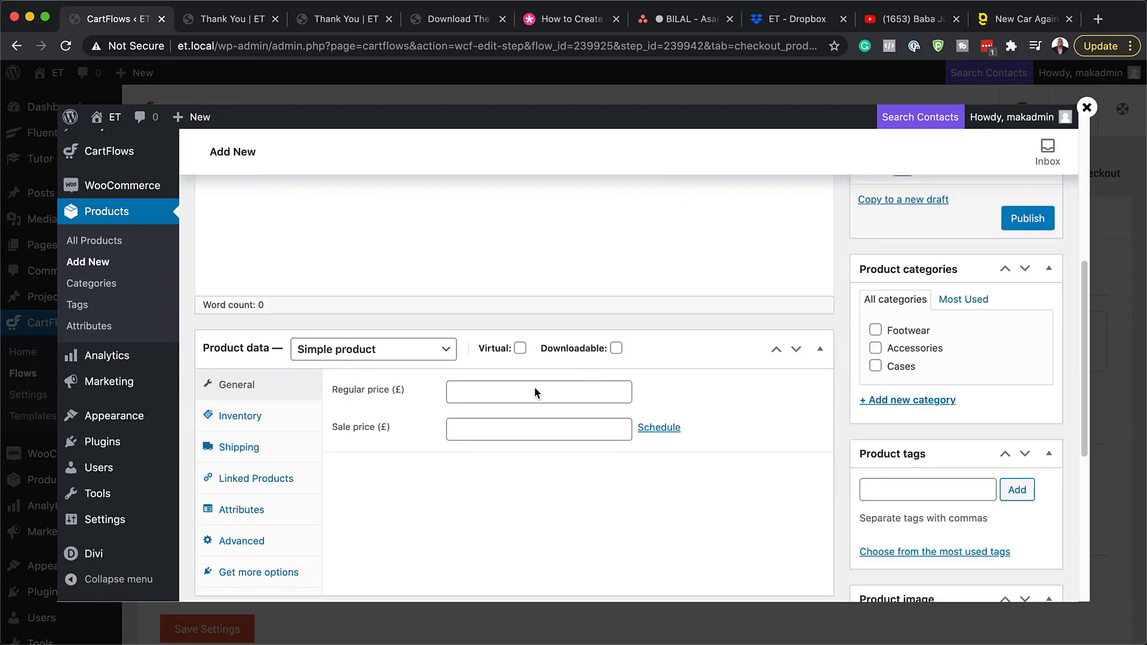
left_click(526, 392)
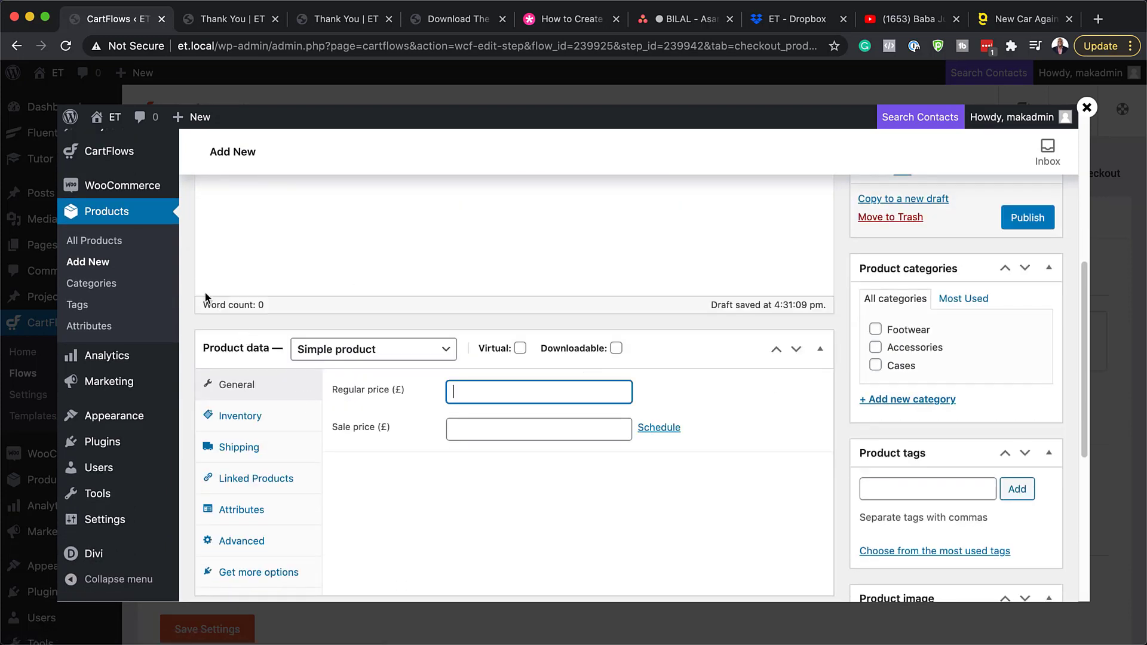
type("197")
left_click(520, 348)
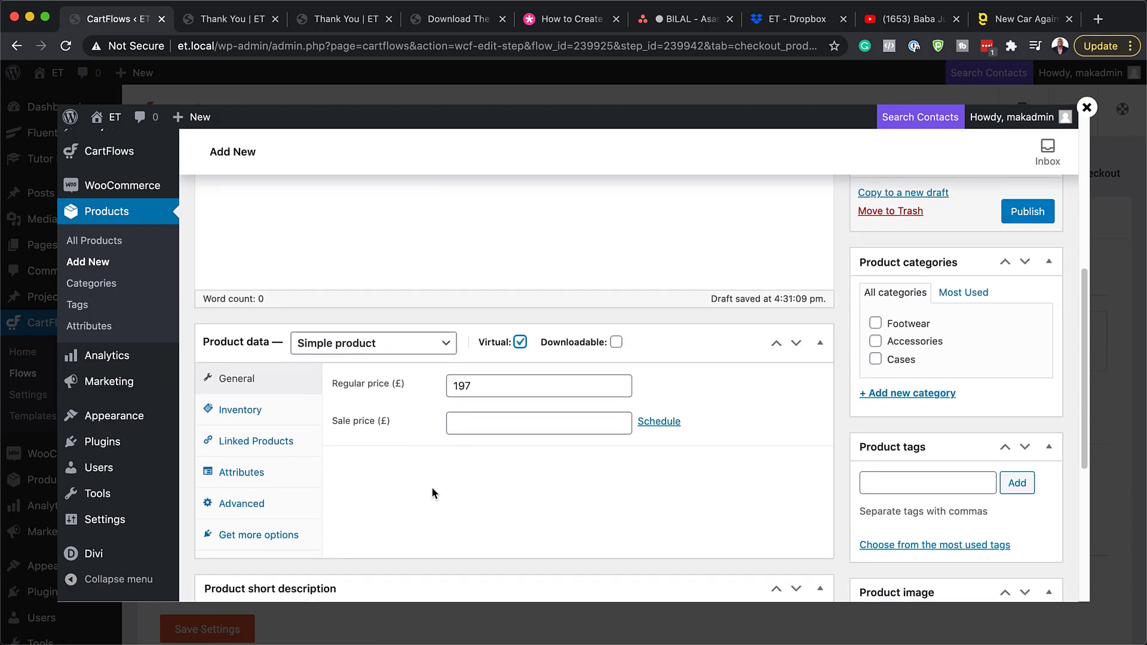
Review the remaining fields of the Mak Course product and publish it.
scroll(431, 486, "down", 3)
scroll(433, 486, "down", 6)
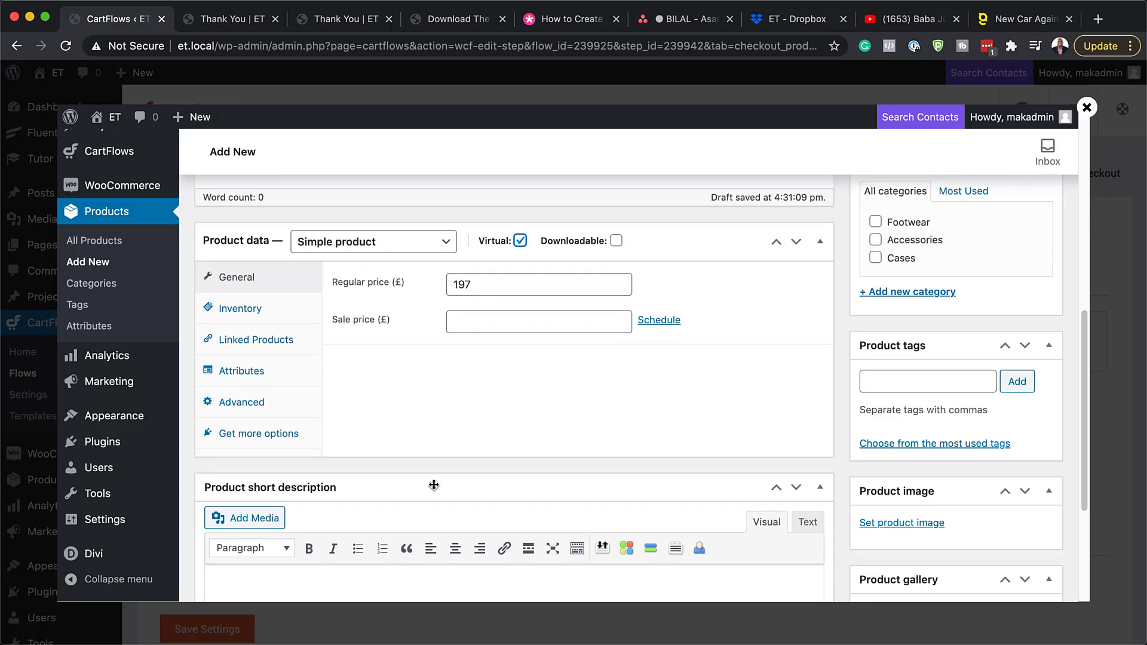
scroll(433, 483, "up", 15)
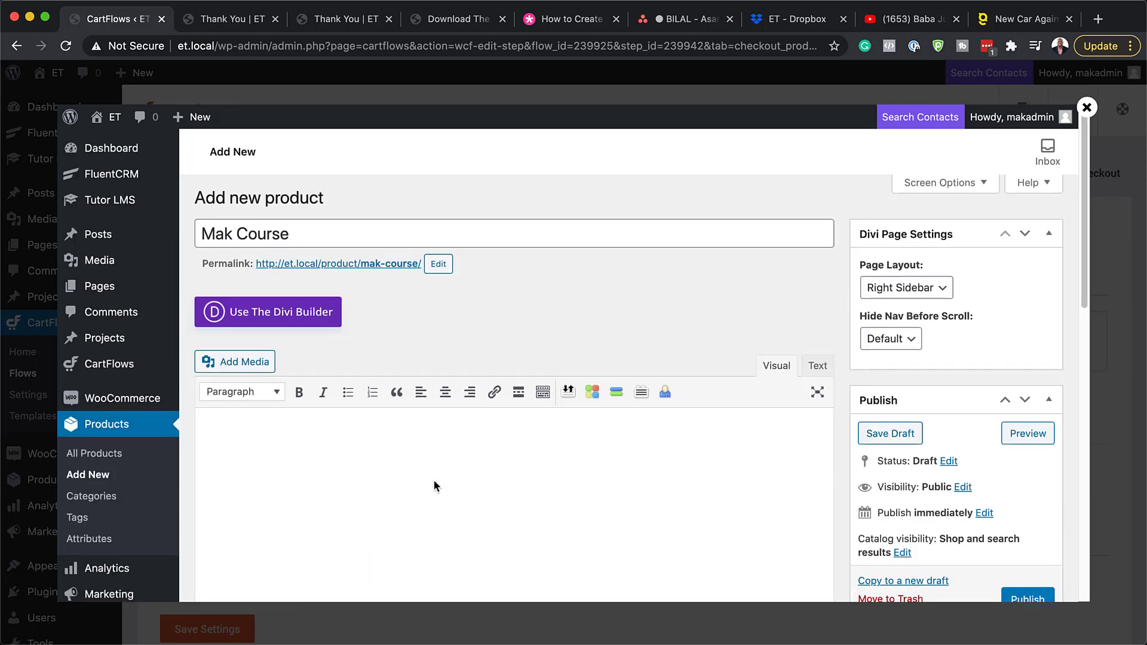
scroll(434, 481, "down", 5)
left_click(1028, 411)
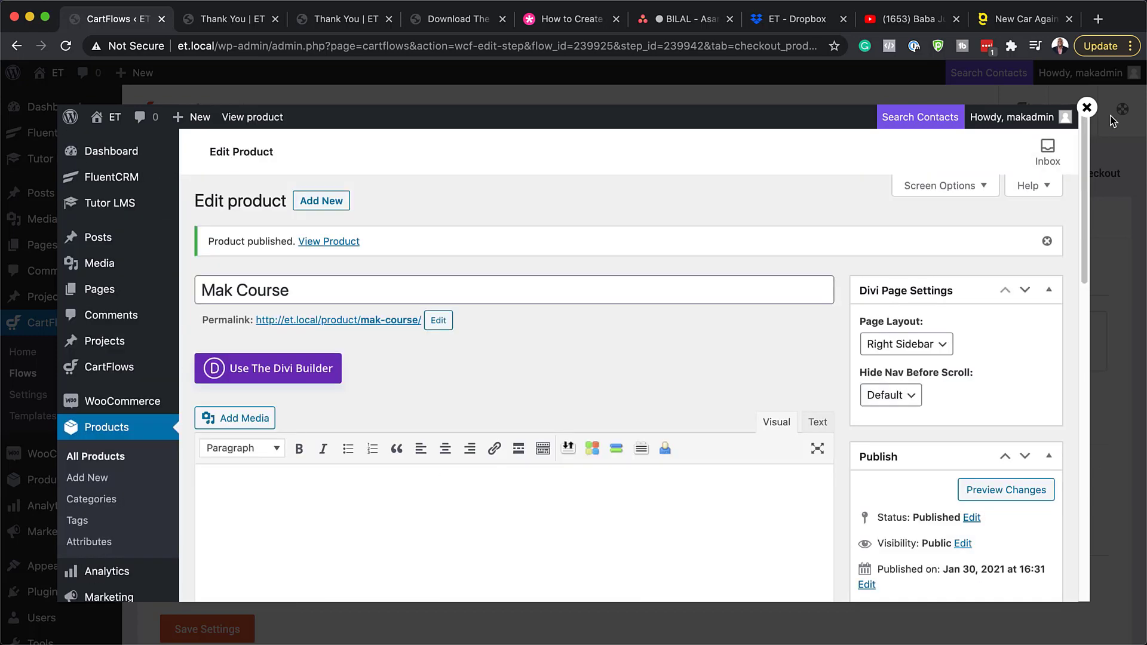
Close the product editor and save the Checkout step's product settings.
left_click(1087, 108)
scroll(817, 400, "down", 4)
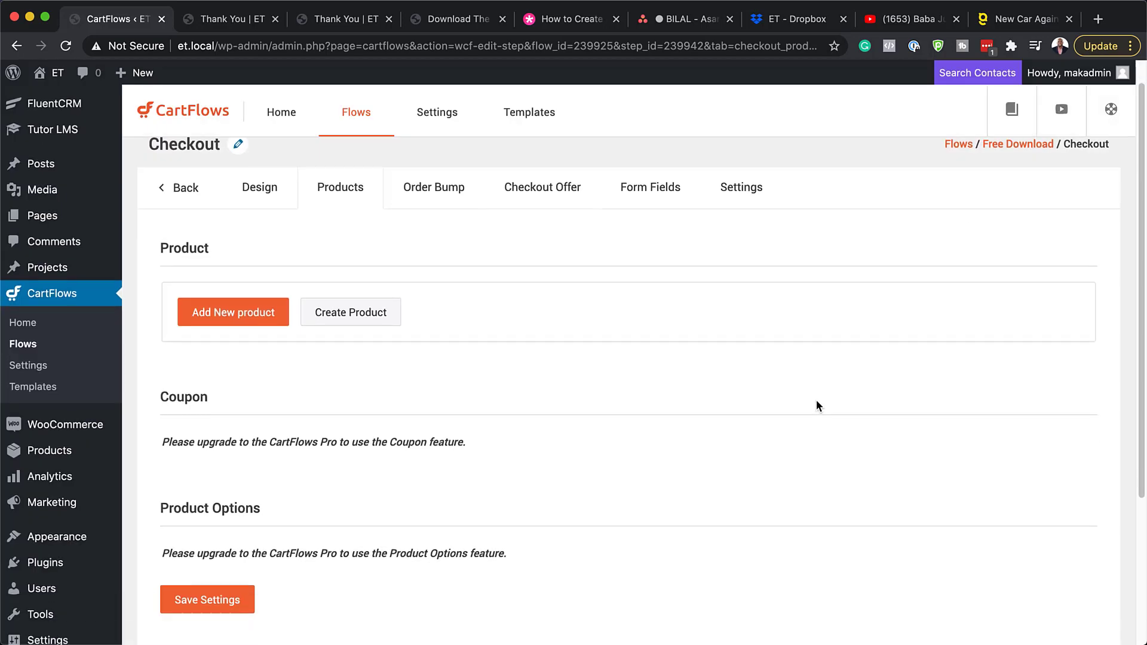
left_click(181, 399)
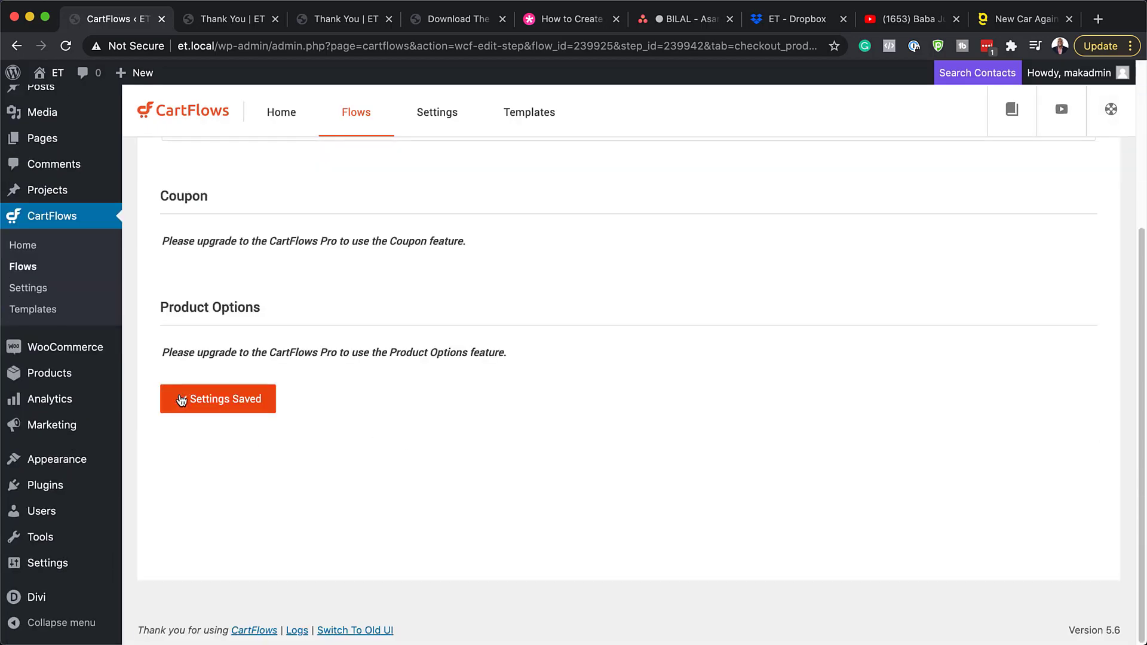
Open the Checkout step's design for editing in the Divi Builder.
scroll(748, 433, "up", 4)
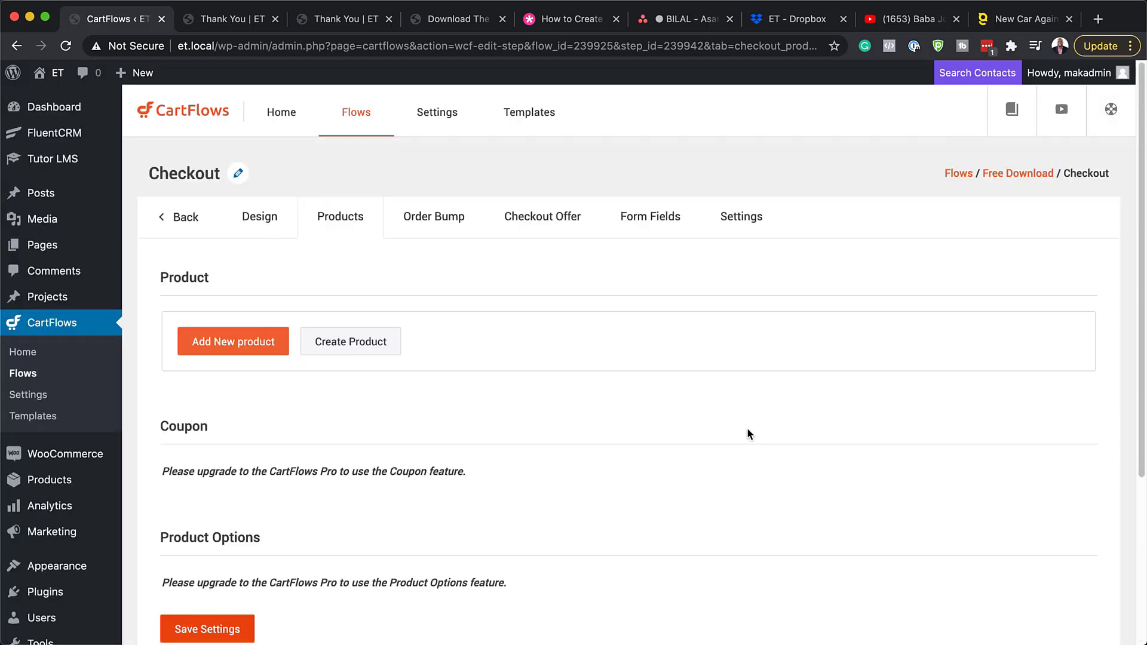
left_click(261, 218)
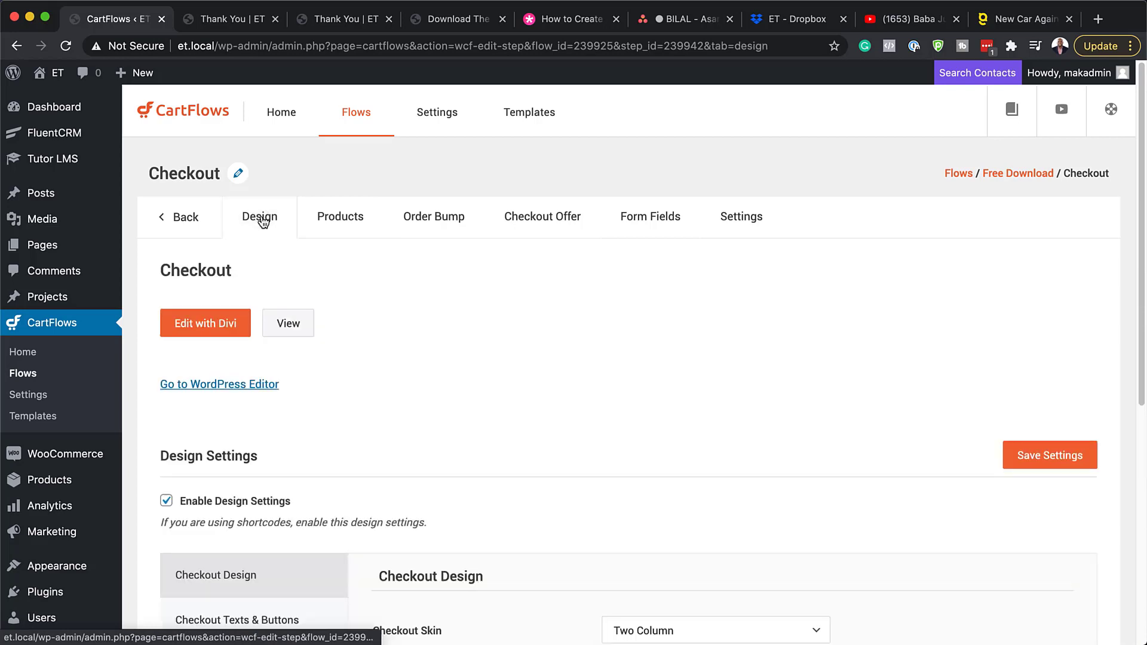
left_click(218, 323)
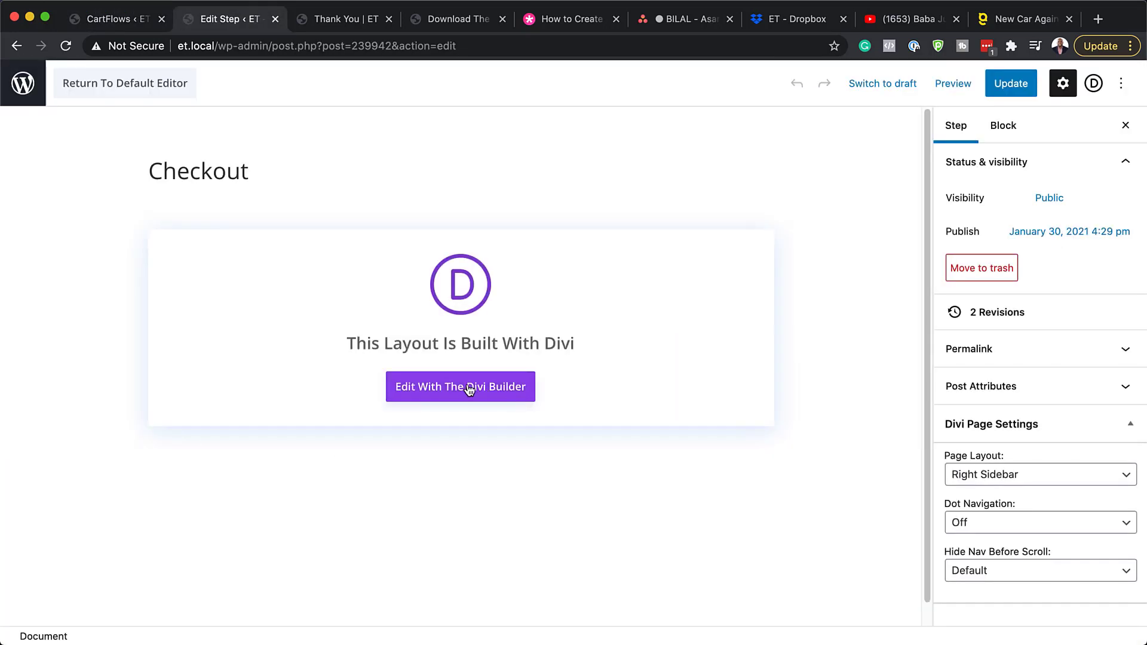
left_click(467, 387)
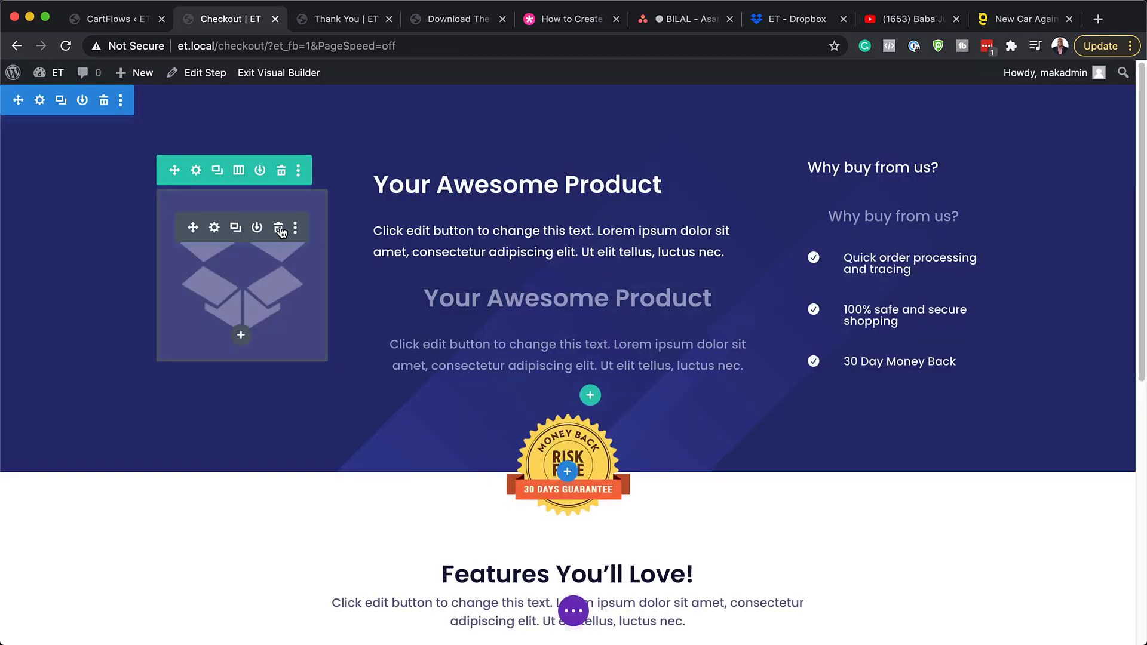
Delete the placeholder image, the duplicate Your Awesome Product text and both Why buy from us? headings from the hero section.
left_click(279, 229)
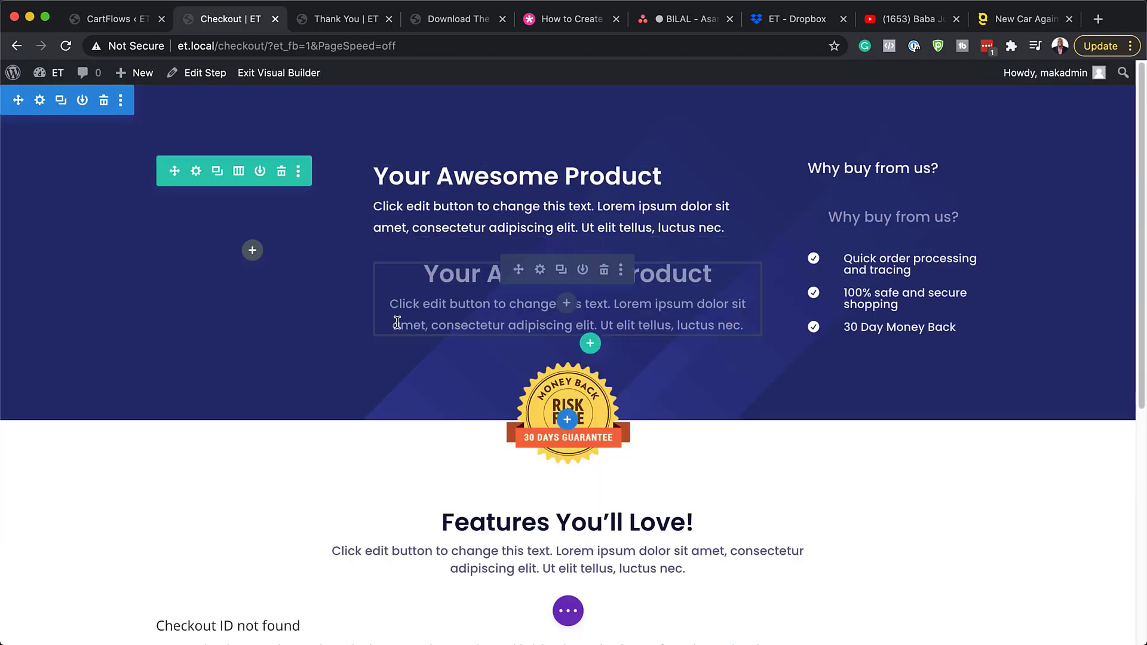
left_click(604, 271)
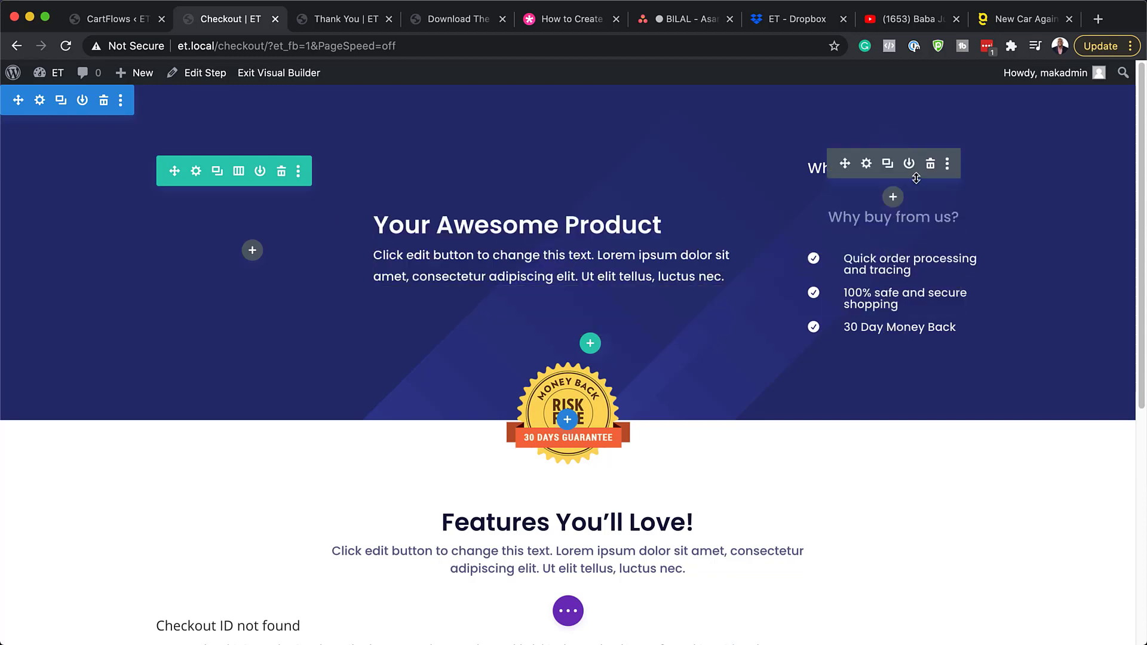
left_click(930, 164)
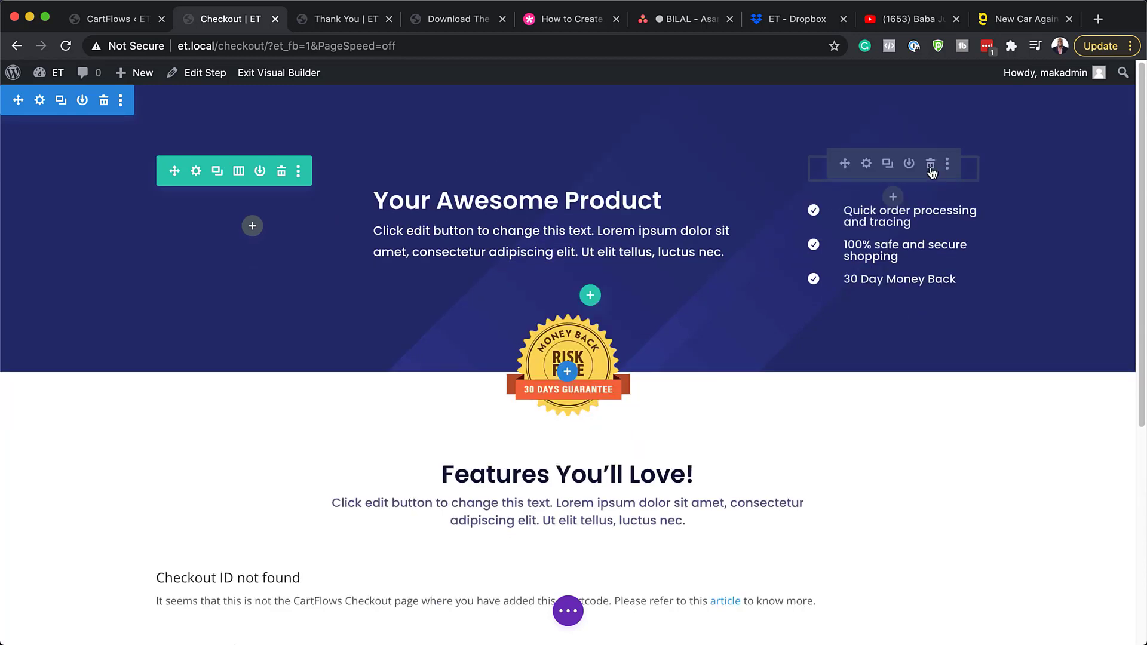
left_click(931, 163)
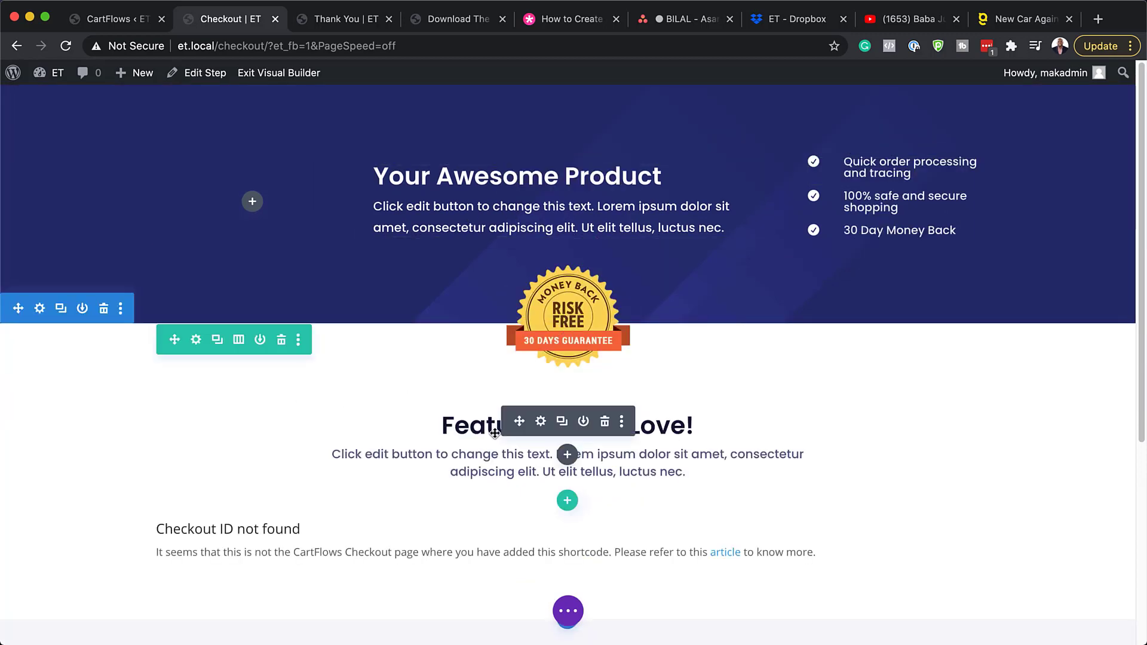
Look over the rest of the Checkout layout, save it and view the live checkout page.
scroll(495, 433, "down", 5)
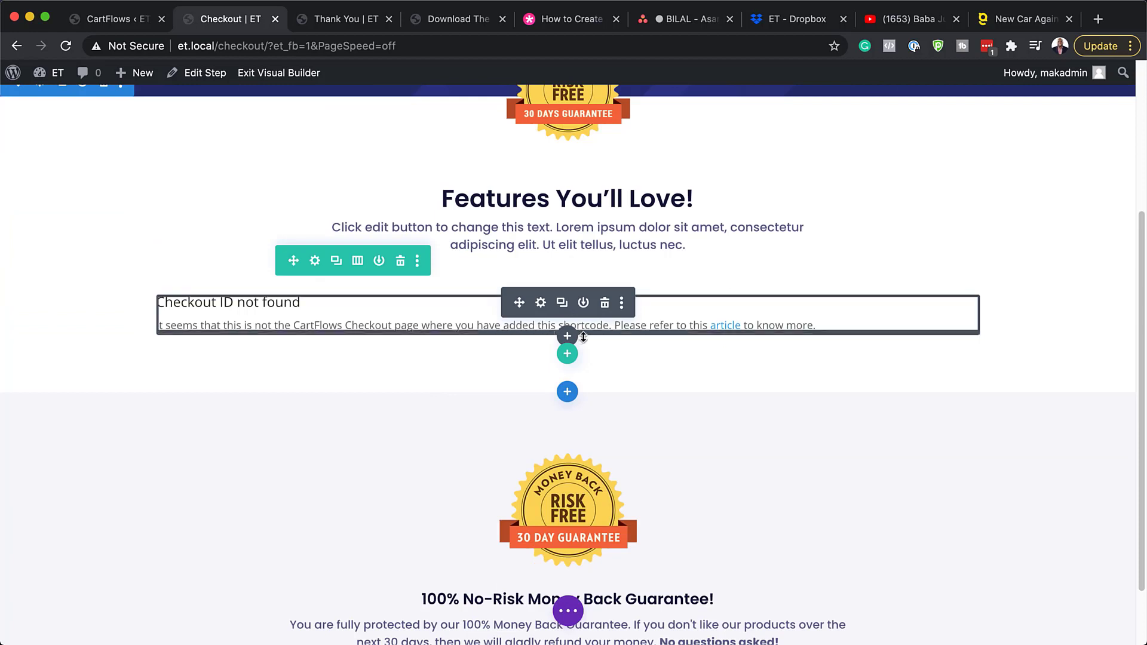
scroll(454, 410, "down", 2)
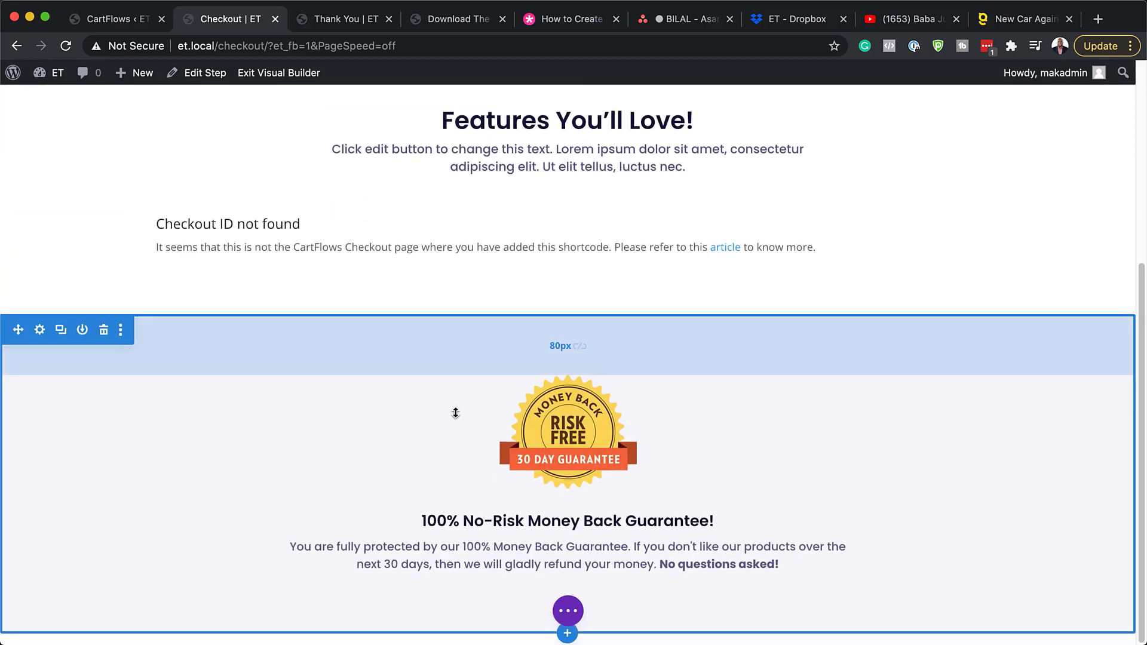
scroll(456, 412, "up", 7)
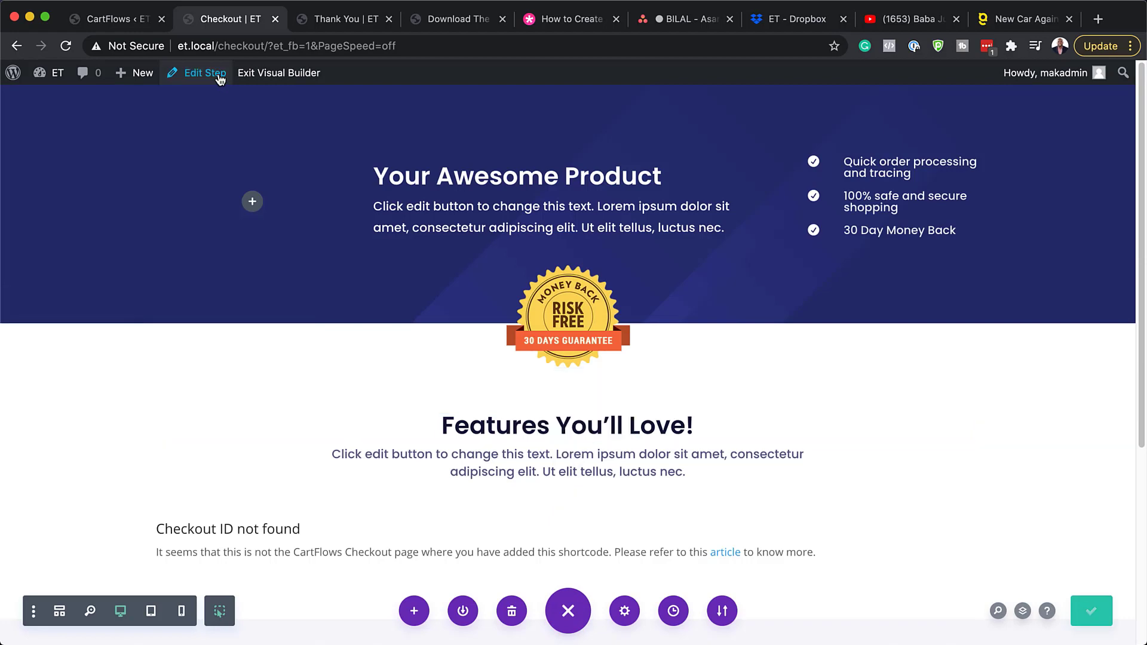
left_click(279, 72)
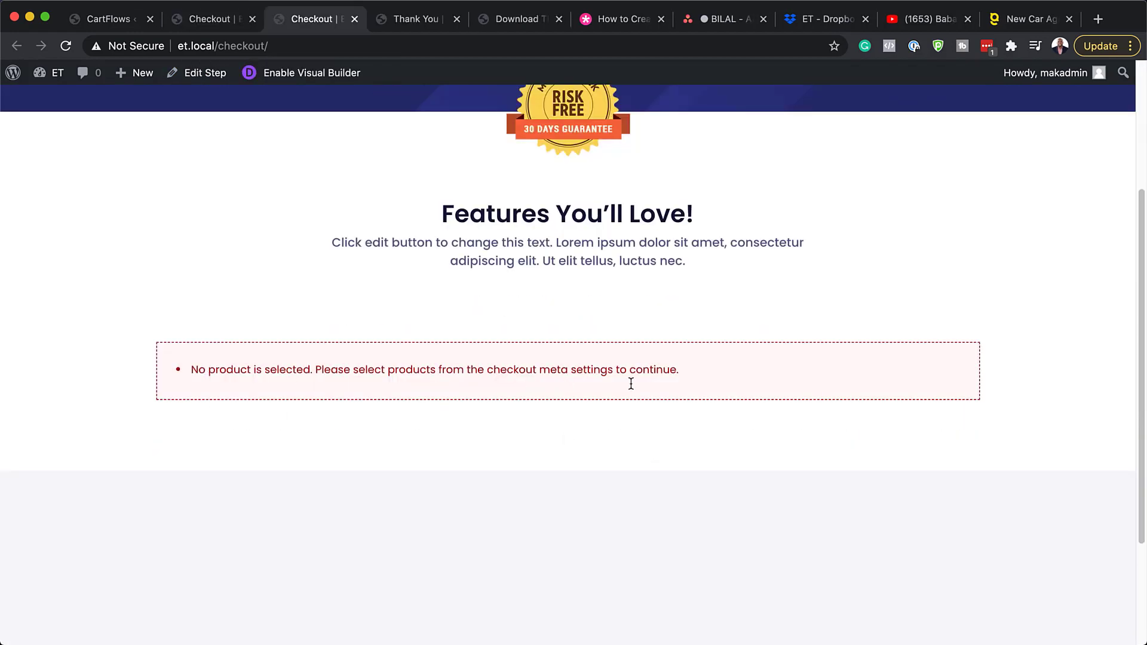
scroll(631, 384, "up", 4)
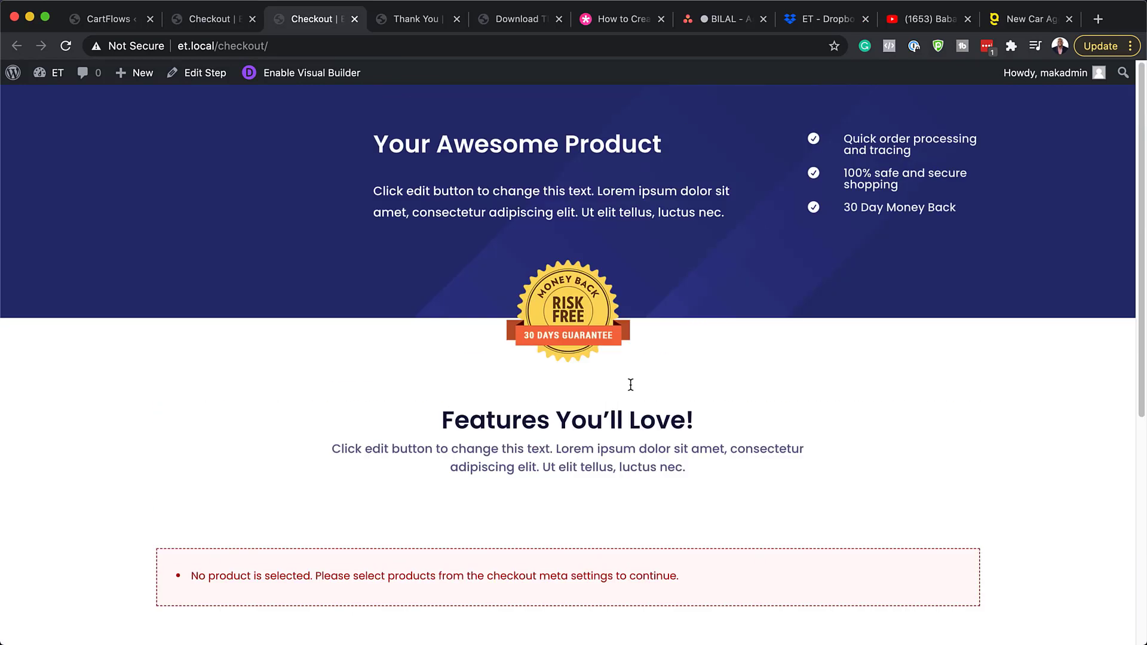
Return to the Checkout step's product settings, add the Mak Course product and save the settings.
left_click(206, 21)
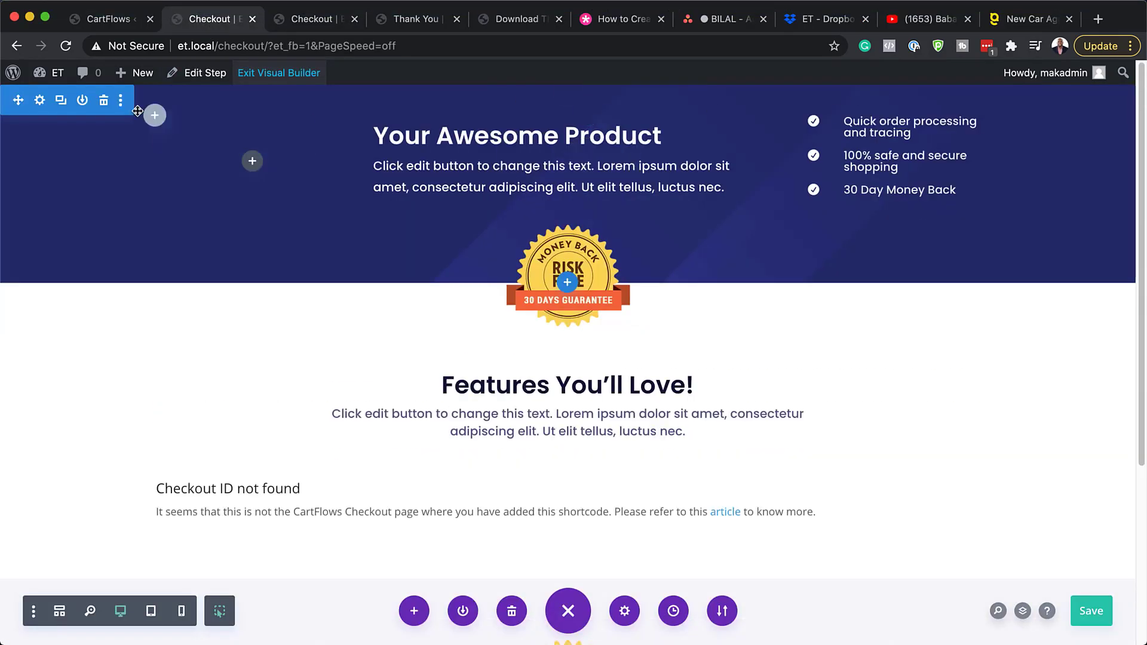
key("super+bracketleft")
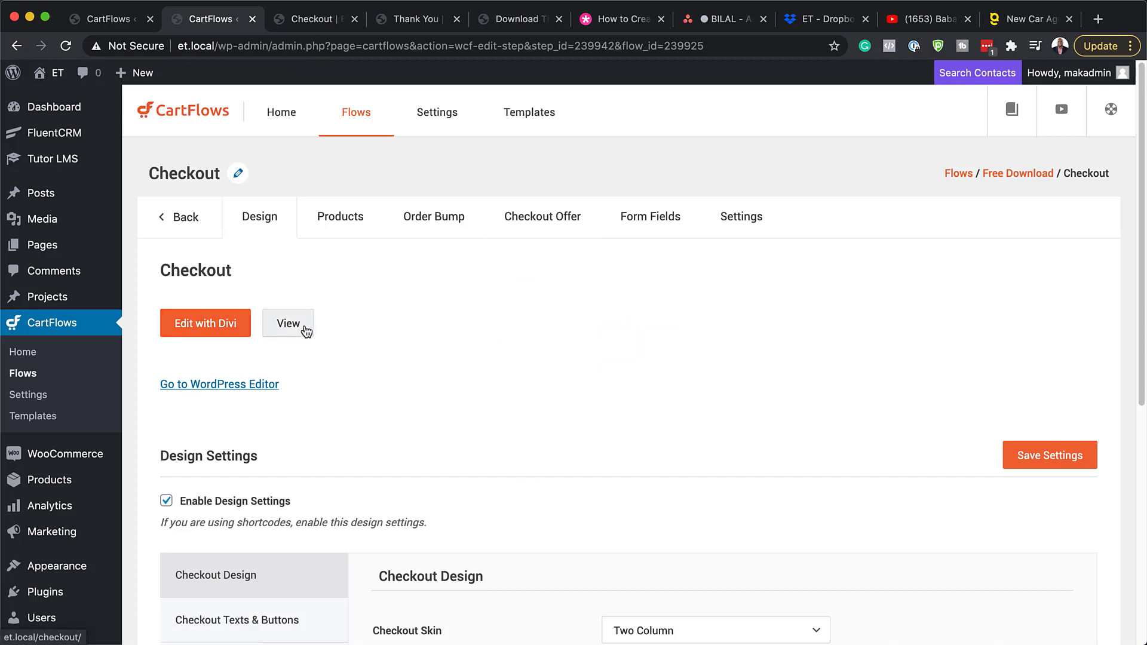
left_click(352, 230)
left_click(249, 344)
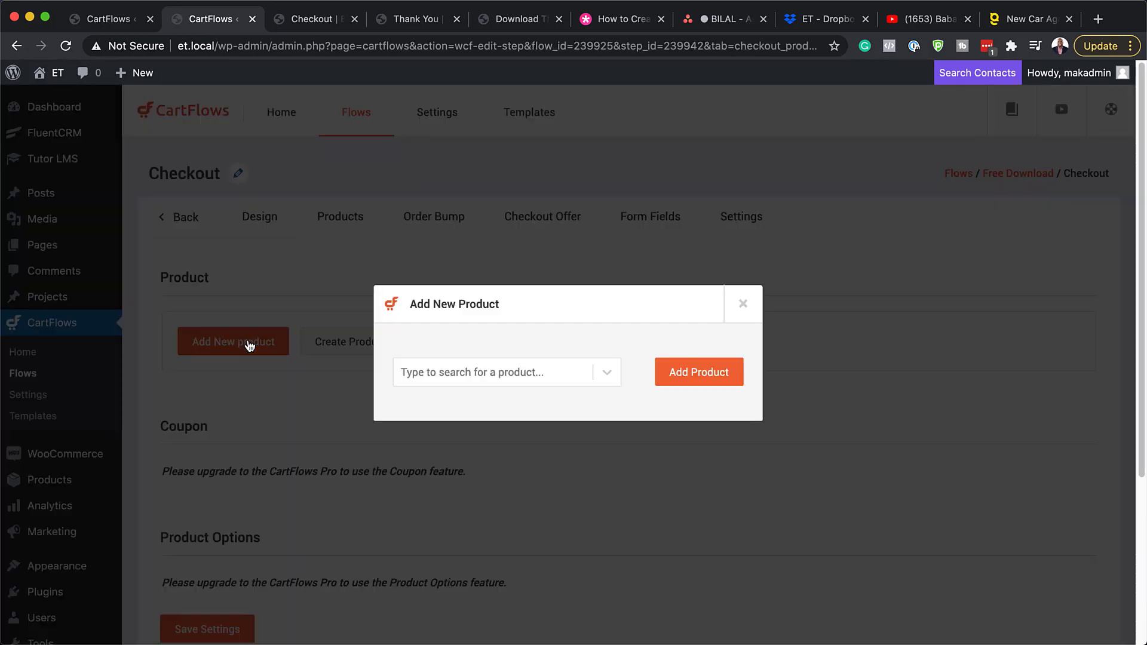
type("mak")
left_click(432, 413)
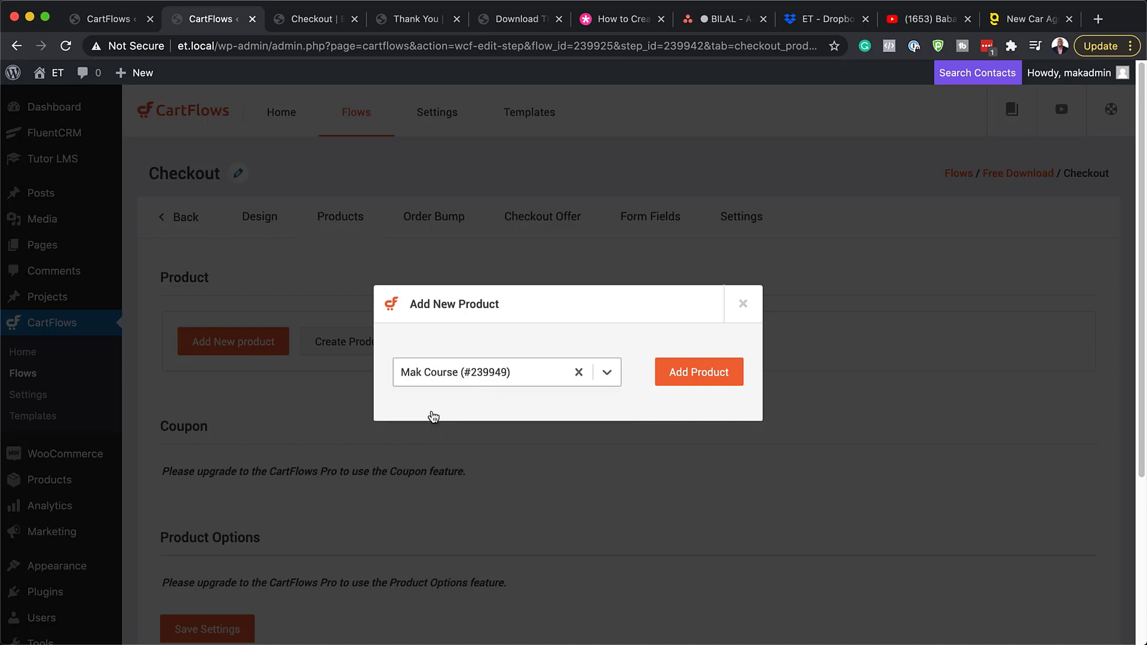
left_click(699, 375)
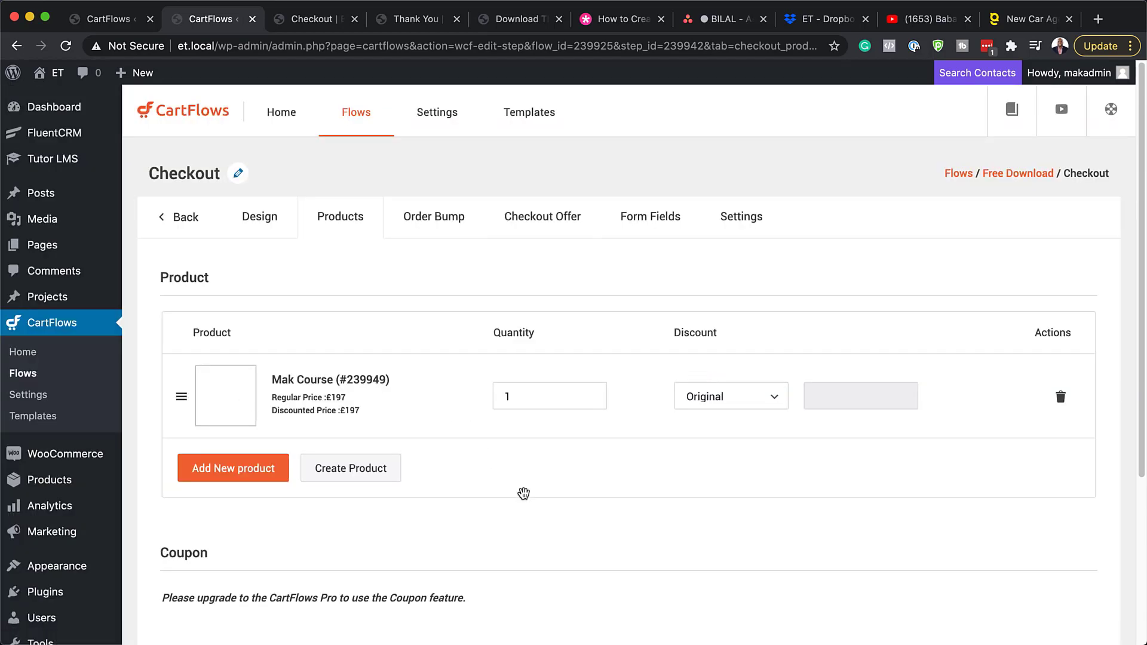
scroll(523, 493, "down", 4)
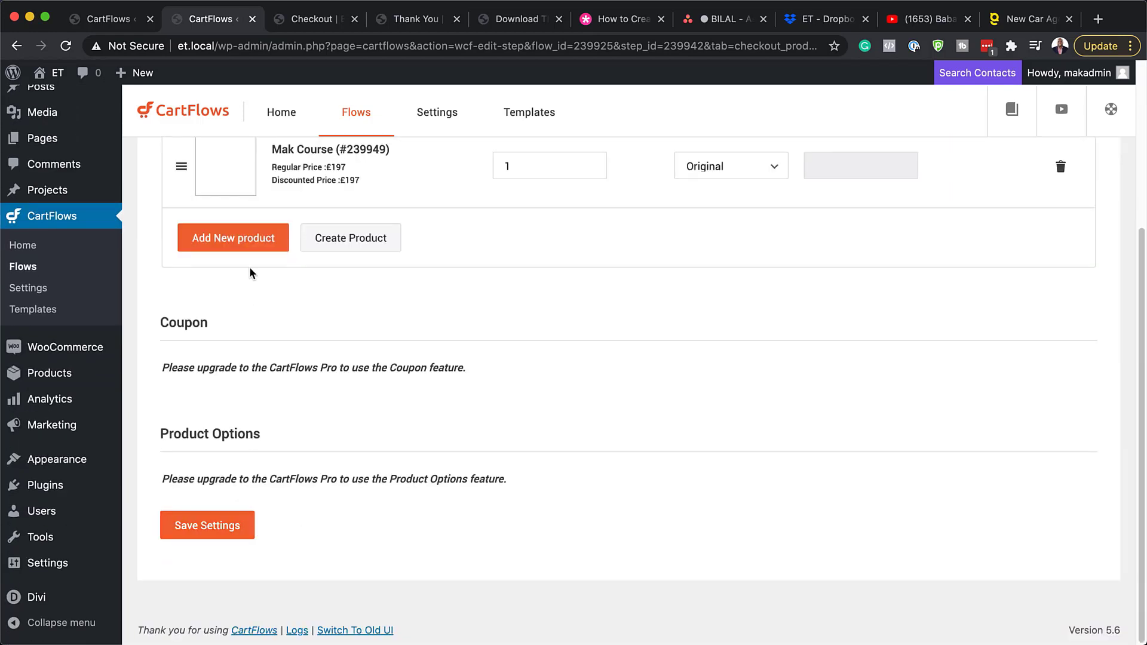
left_click(212, 527)
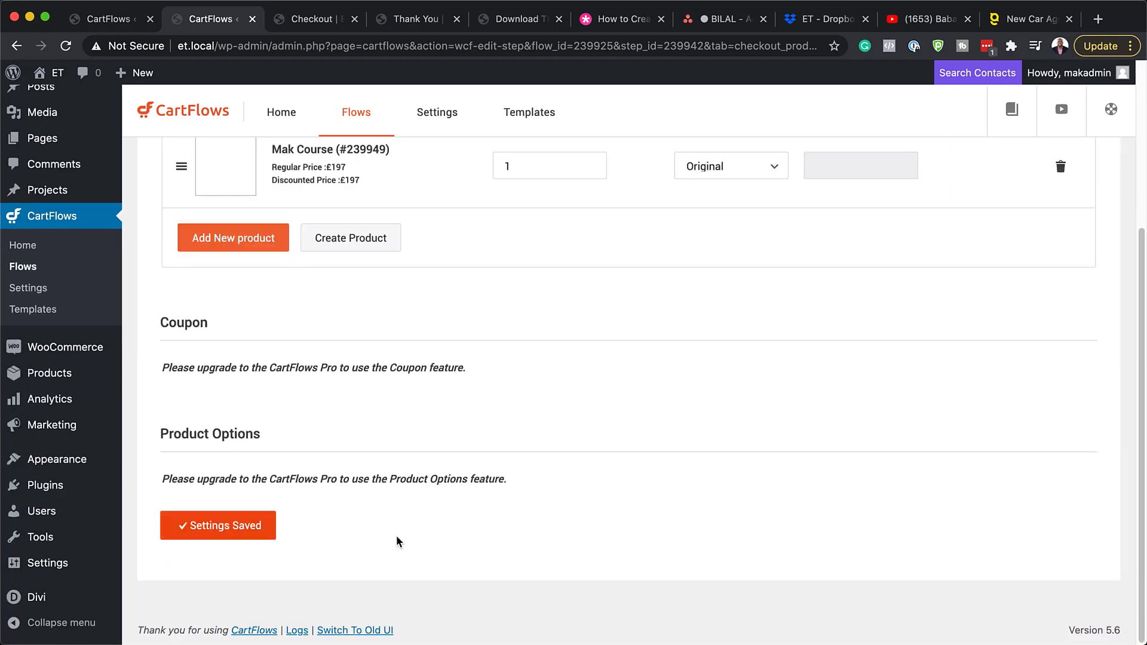
Reload the live checkout page and examine its billing form, order summary and payment area.
left_click(314, 19)
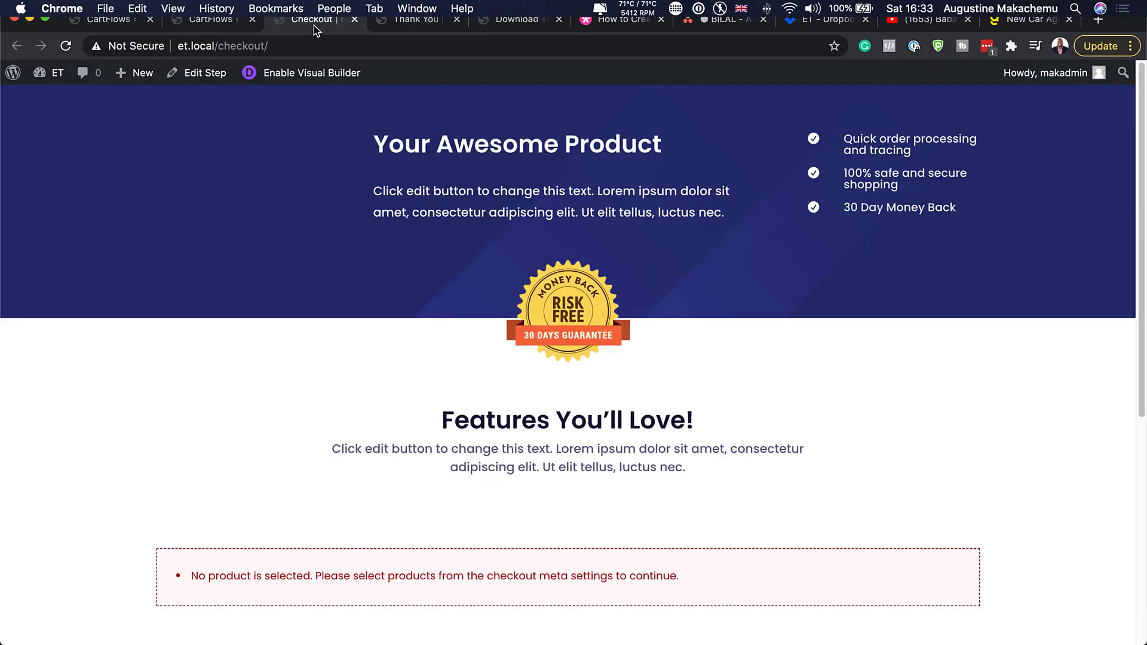
left_click(67, 46)
scroll(195, 358, "down", 3)
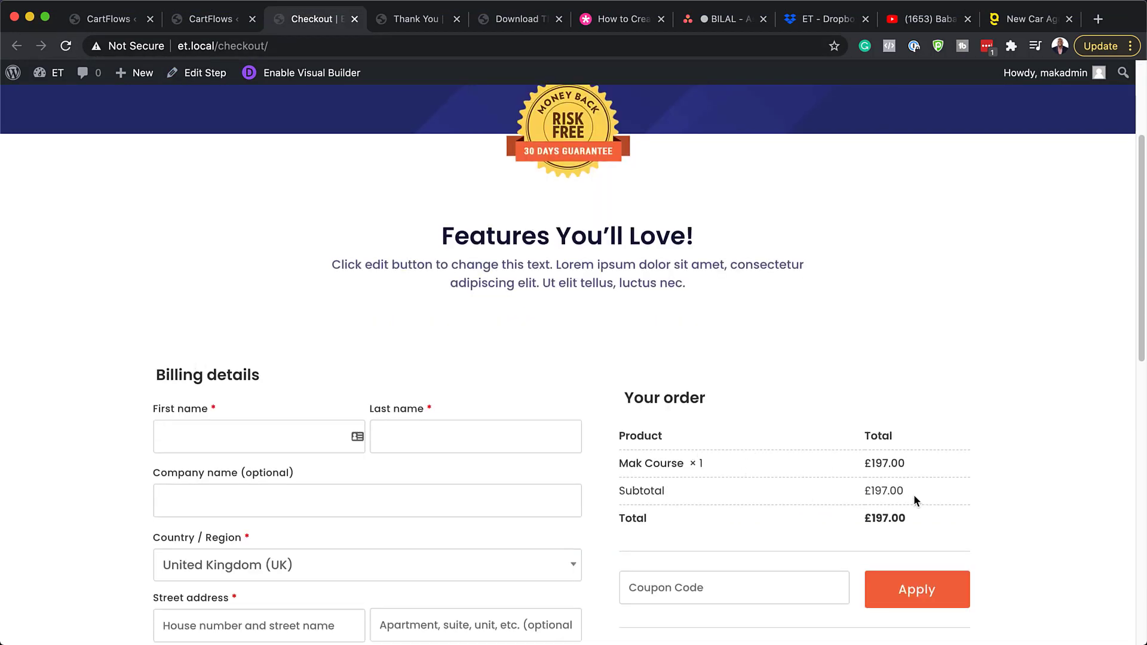
scroll(906, 524, "down", 4)
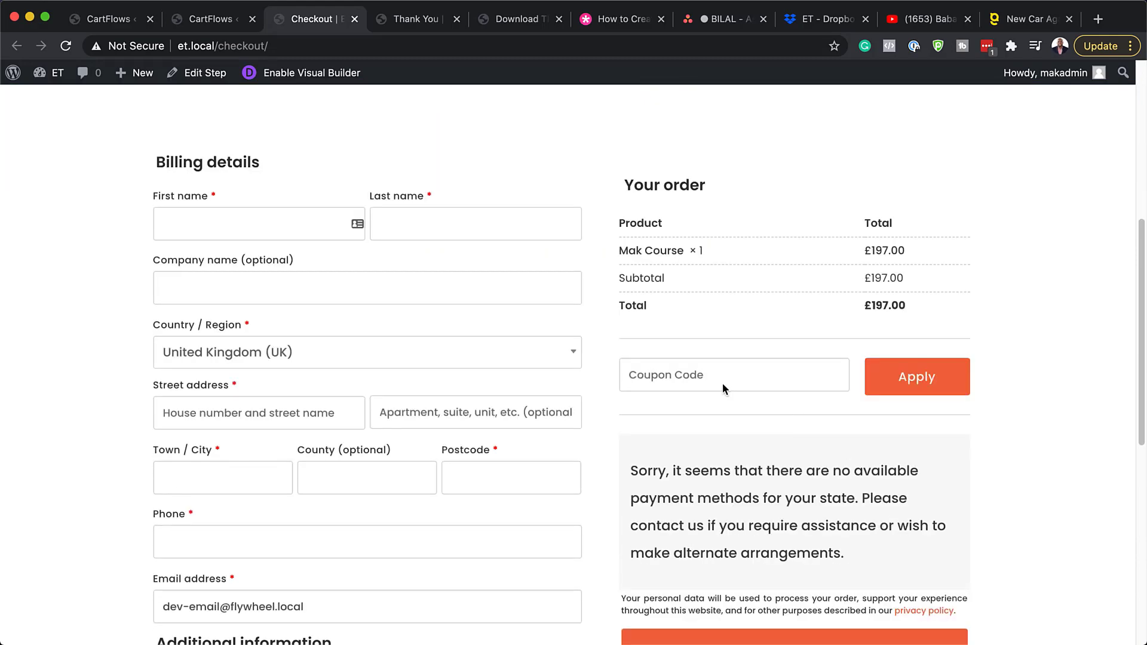
scroll(728, 490, "down", 5)
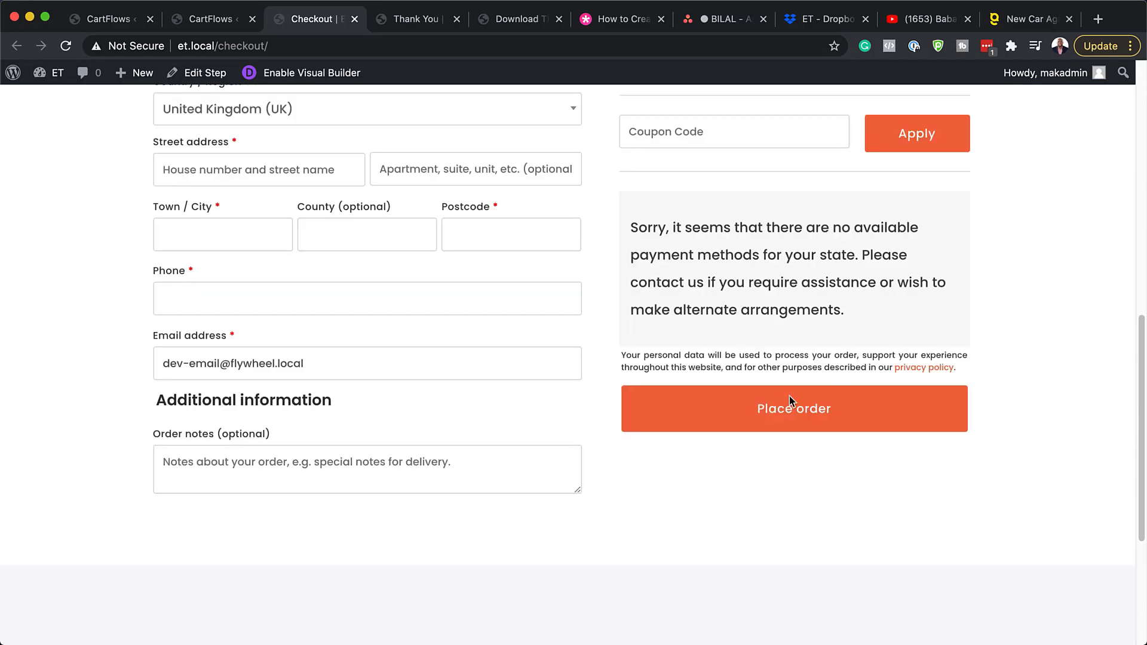
scroll(790, 402, "up", 1)
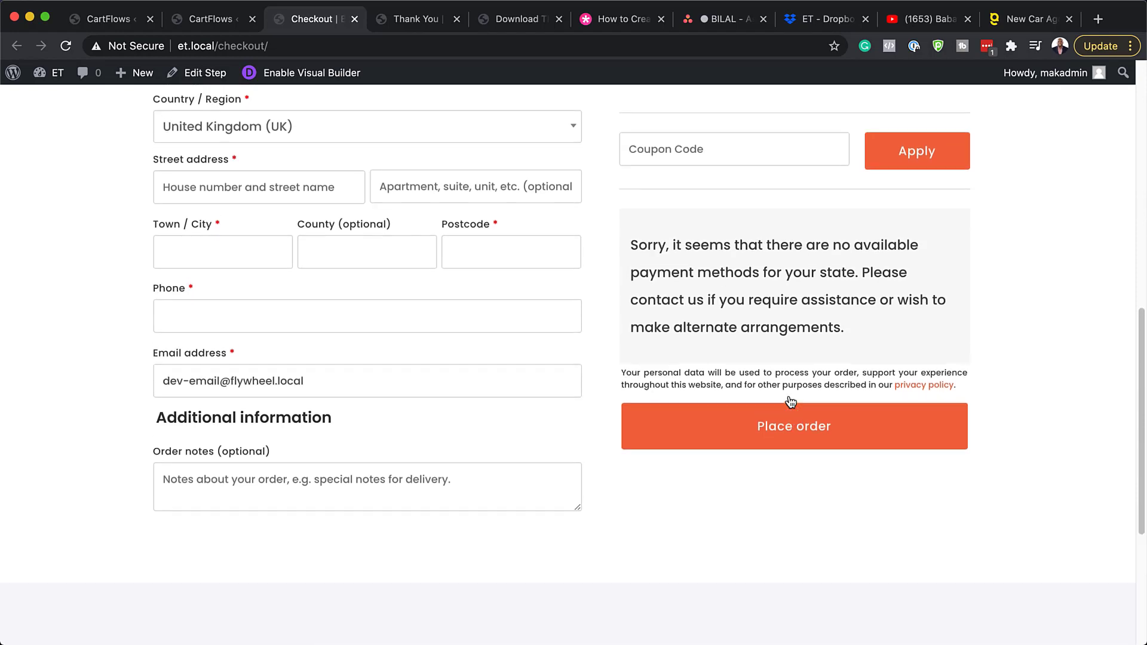
scroll(622, 276, "up", 2)
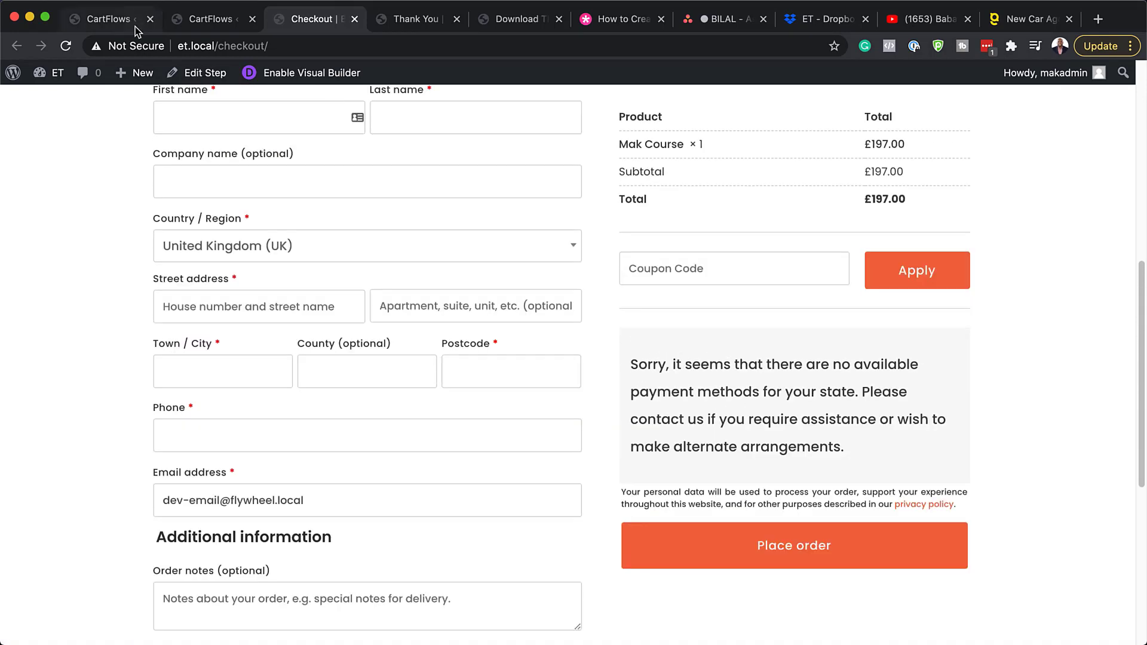
Enable PayPal Standard among the WooCommerce payment methods and save the changes.
left_click(108, 19)
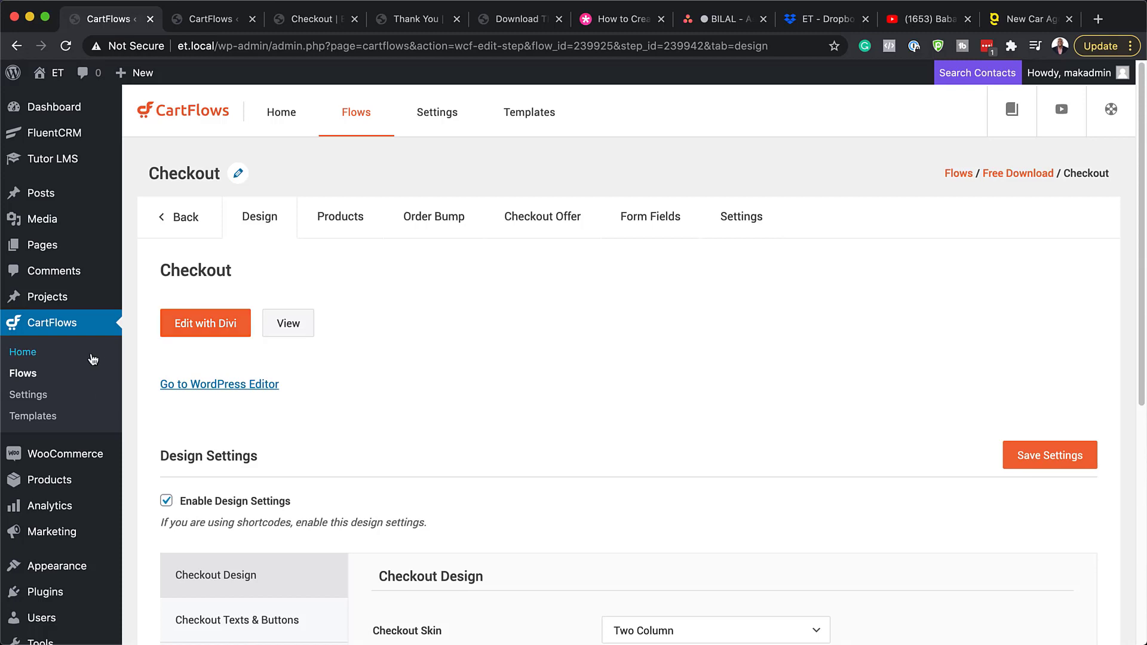
mouse_move(84, 457)
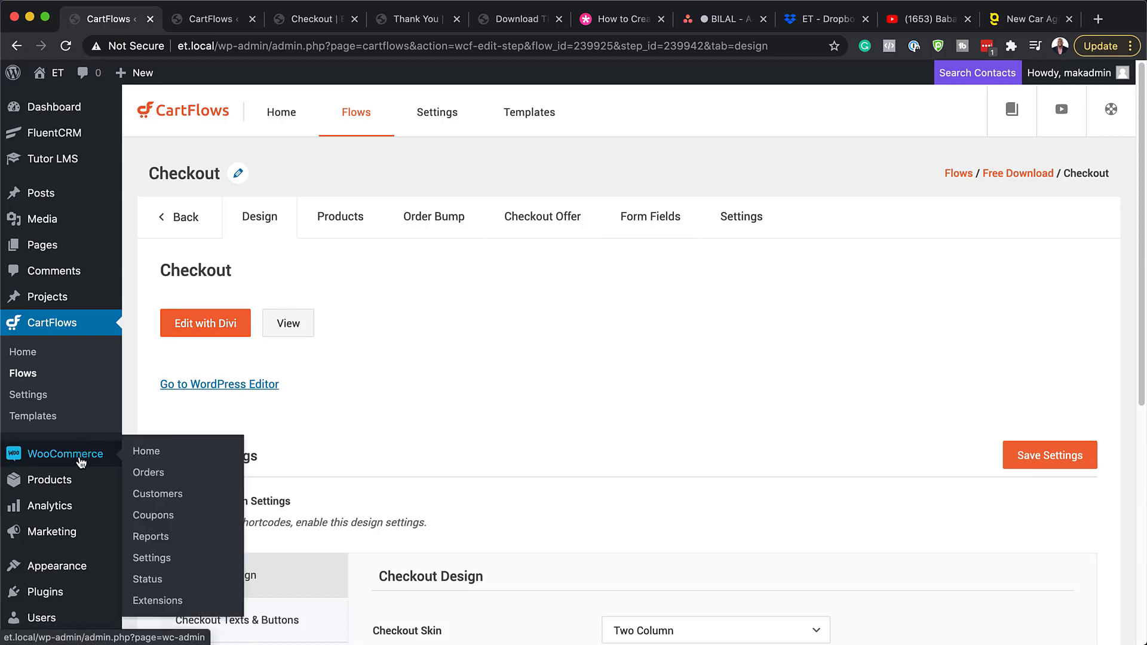
left_click(170, 561)
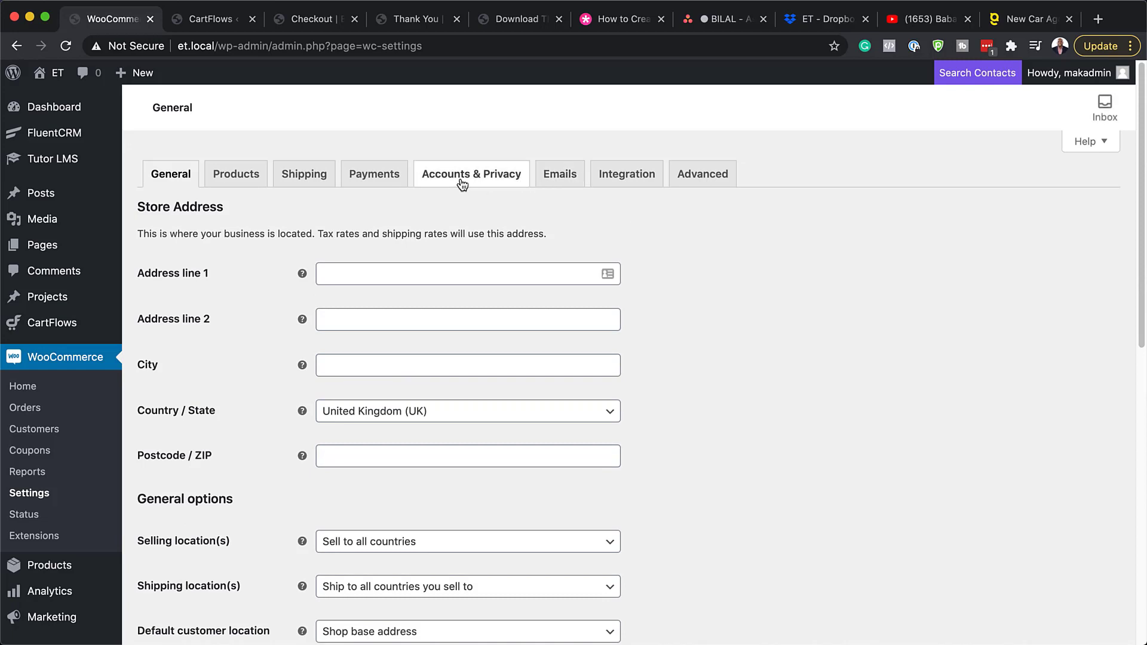
left_click(362, 178)
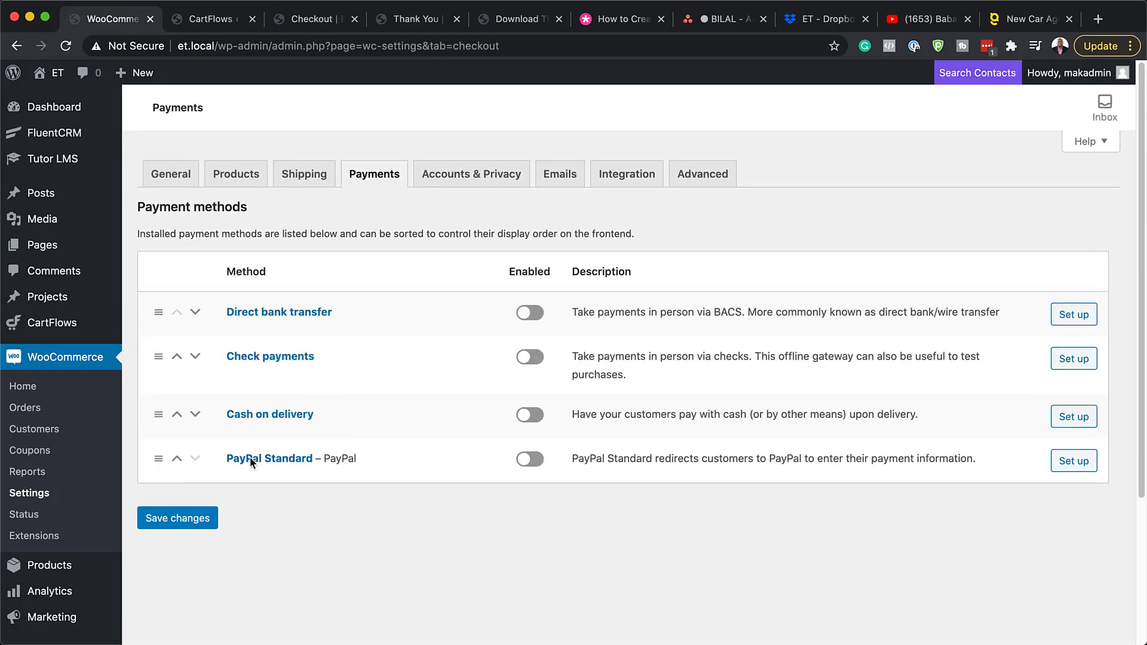
left_click(541, 460)
left_click(192, 522)
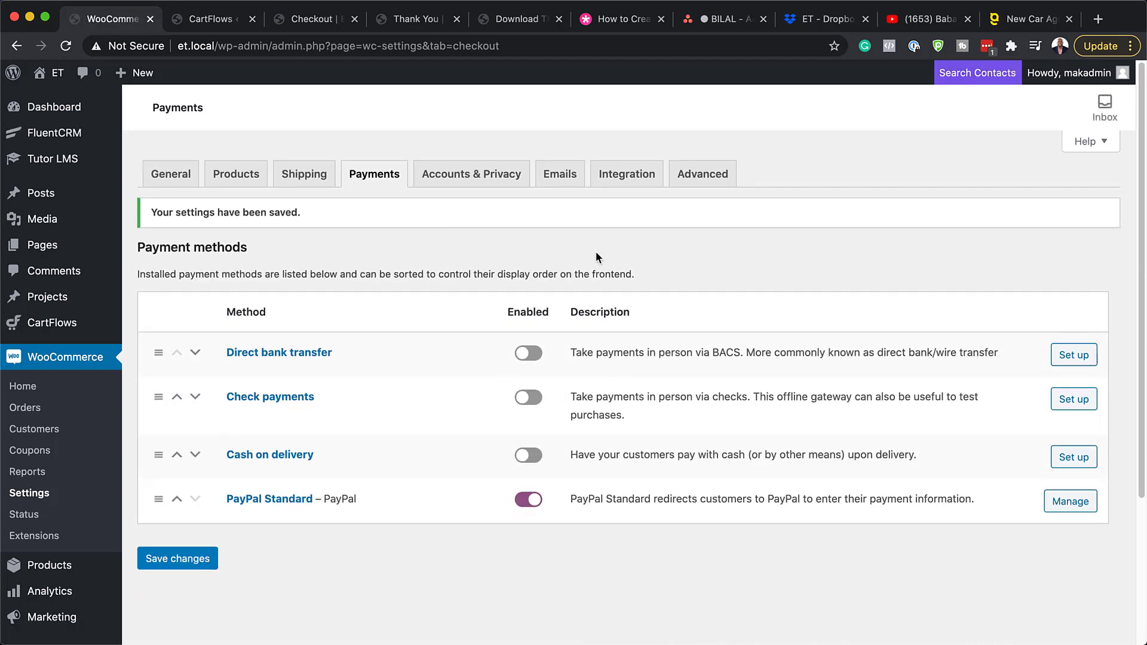
Reload the live checkout page and examine its payment option, order summary and billing fields.
left_click(230, 18)
left_click(323, 22)
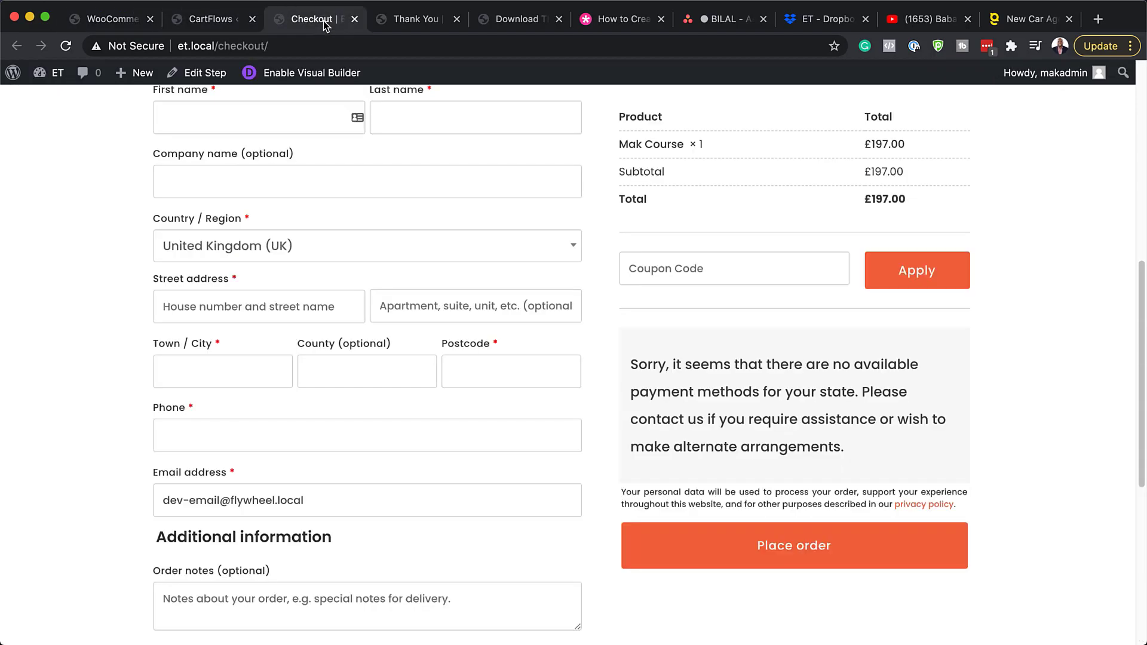
left_click(65, 46)
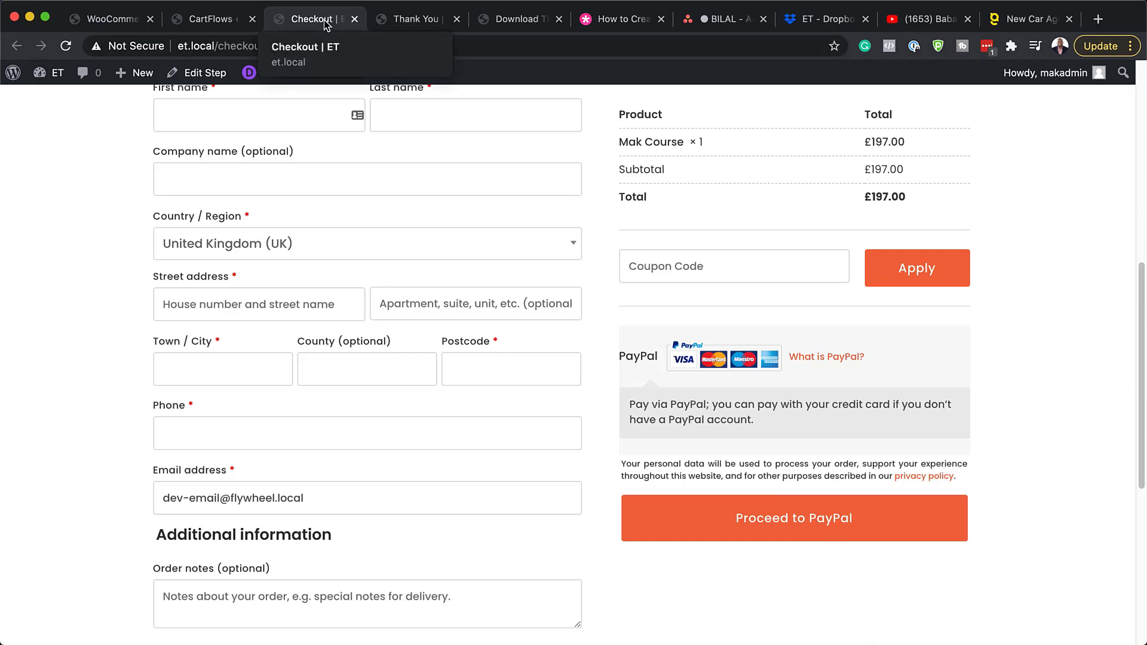
scroll(388, 397, "up", 5)
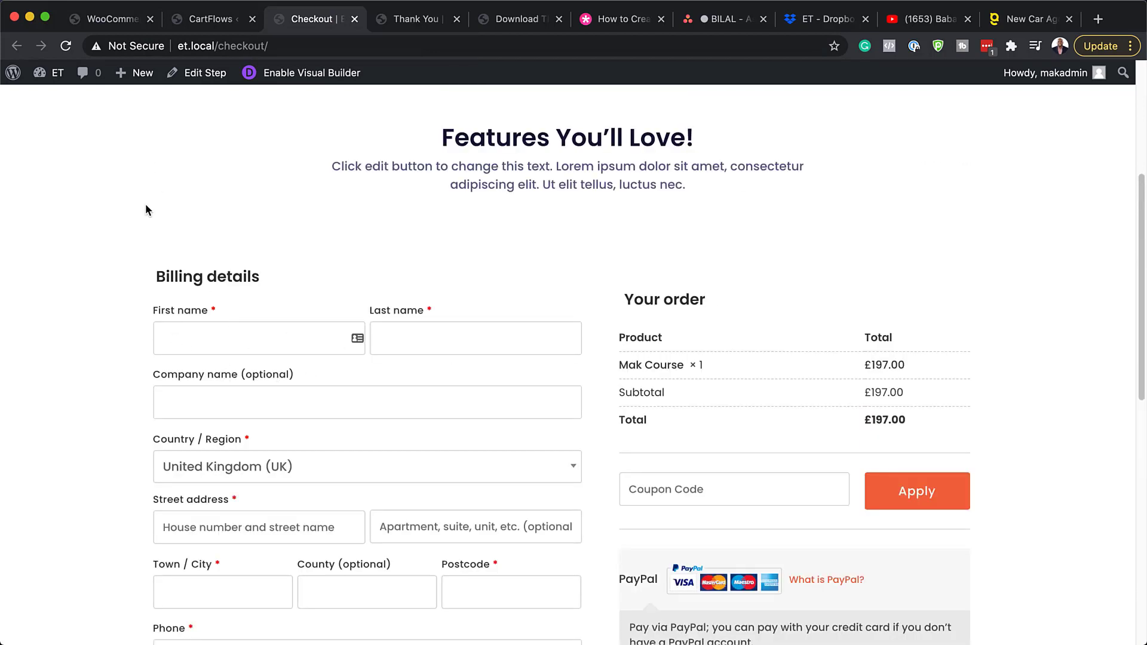
scroll(267, 318, "up", 3)
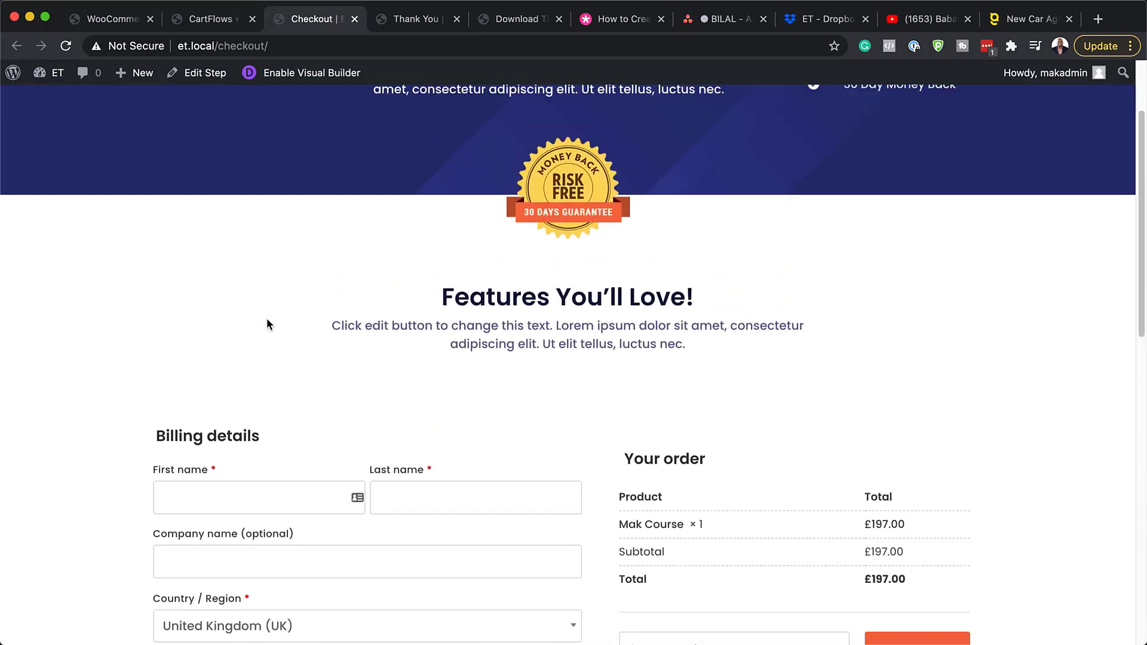
scroll(267, 319, "up", 1)
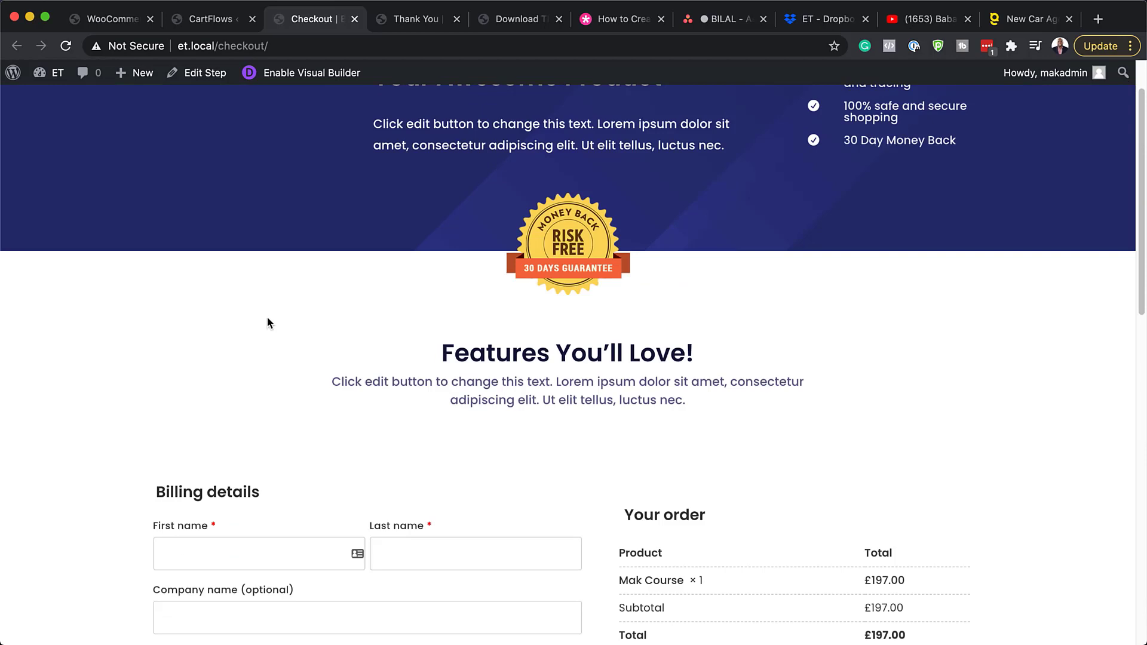
scroll(406, 379, "down", 2)
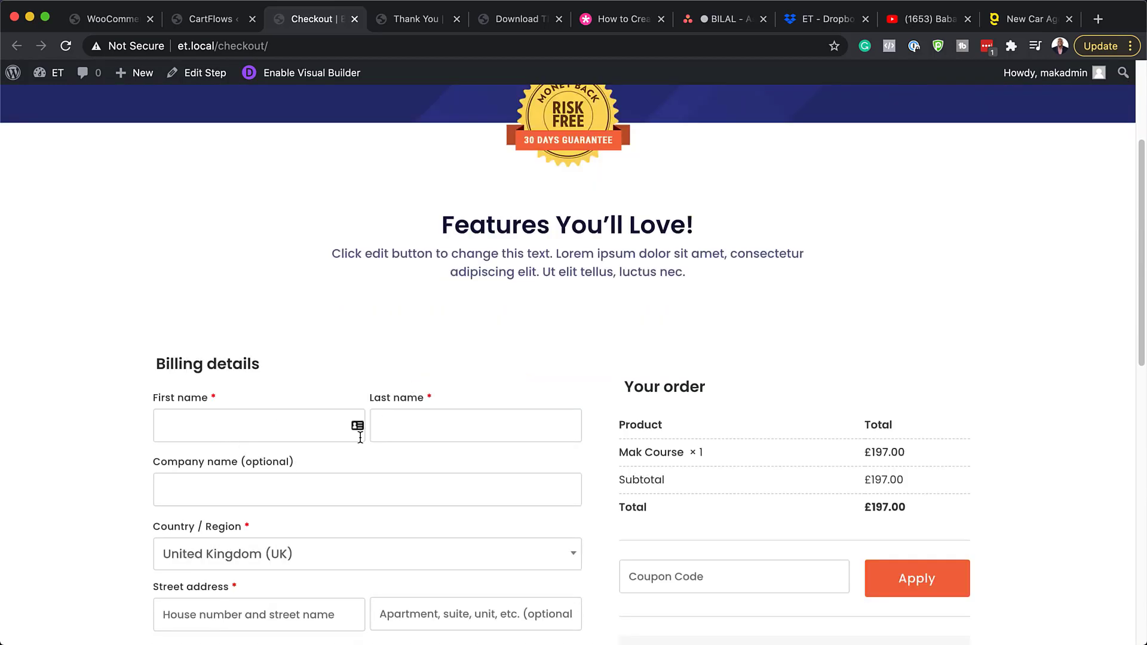
scroll(334, 466, "down", 3)
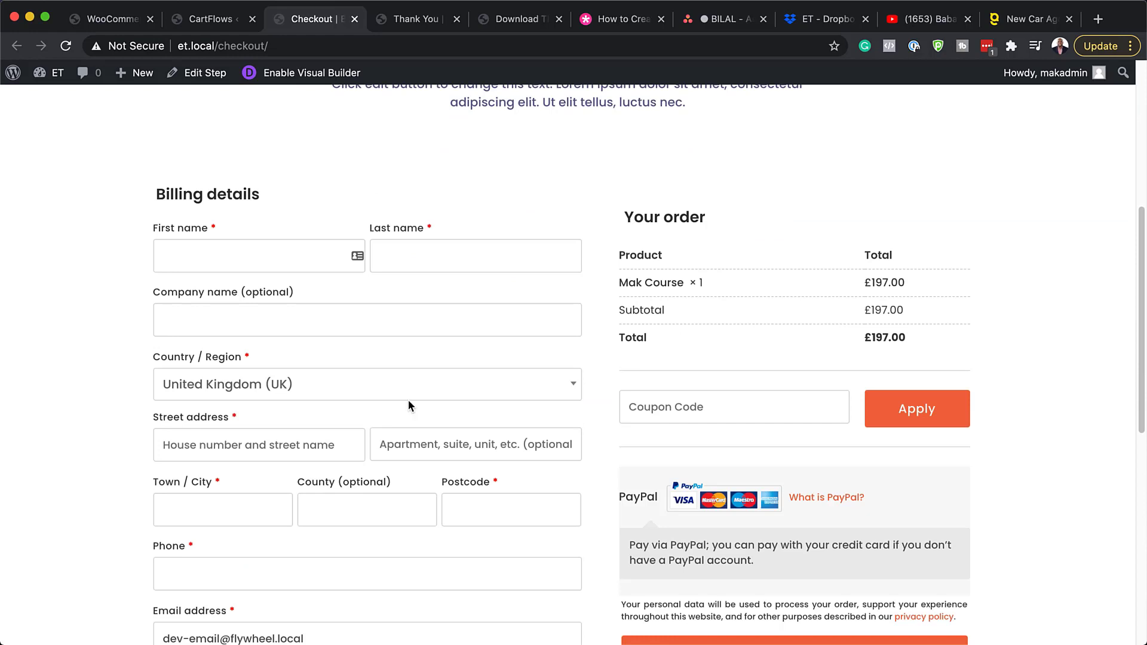